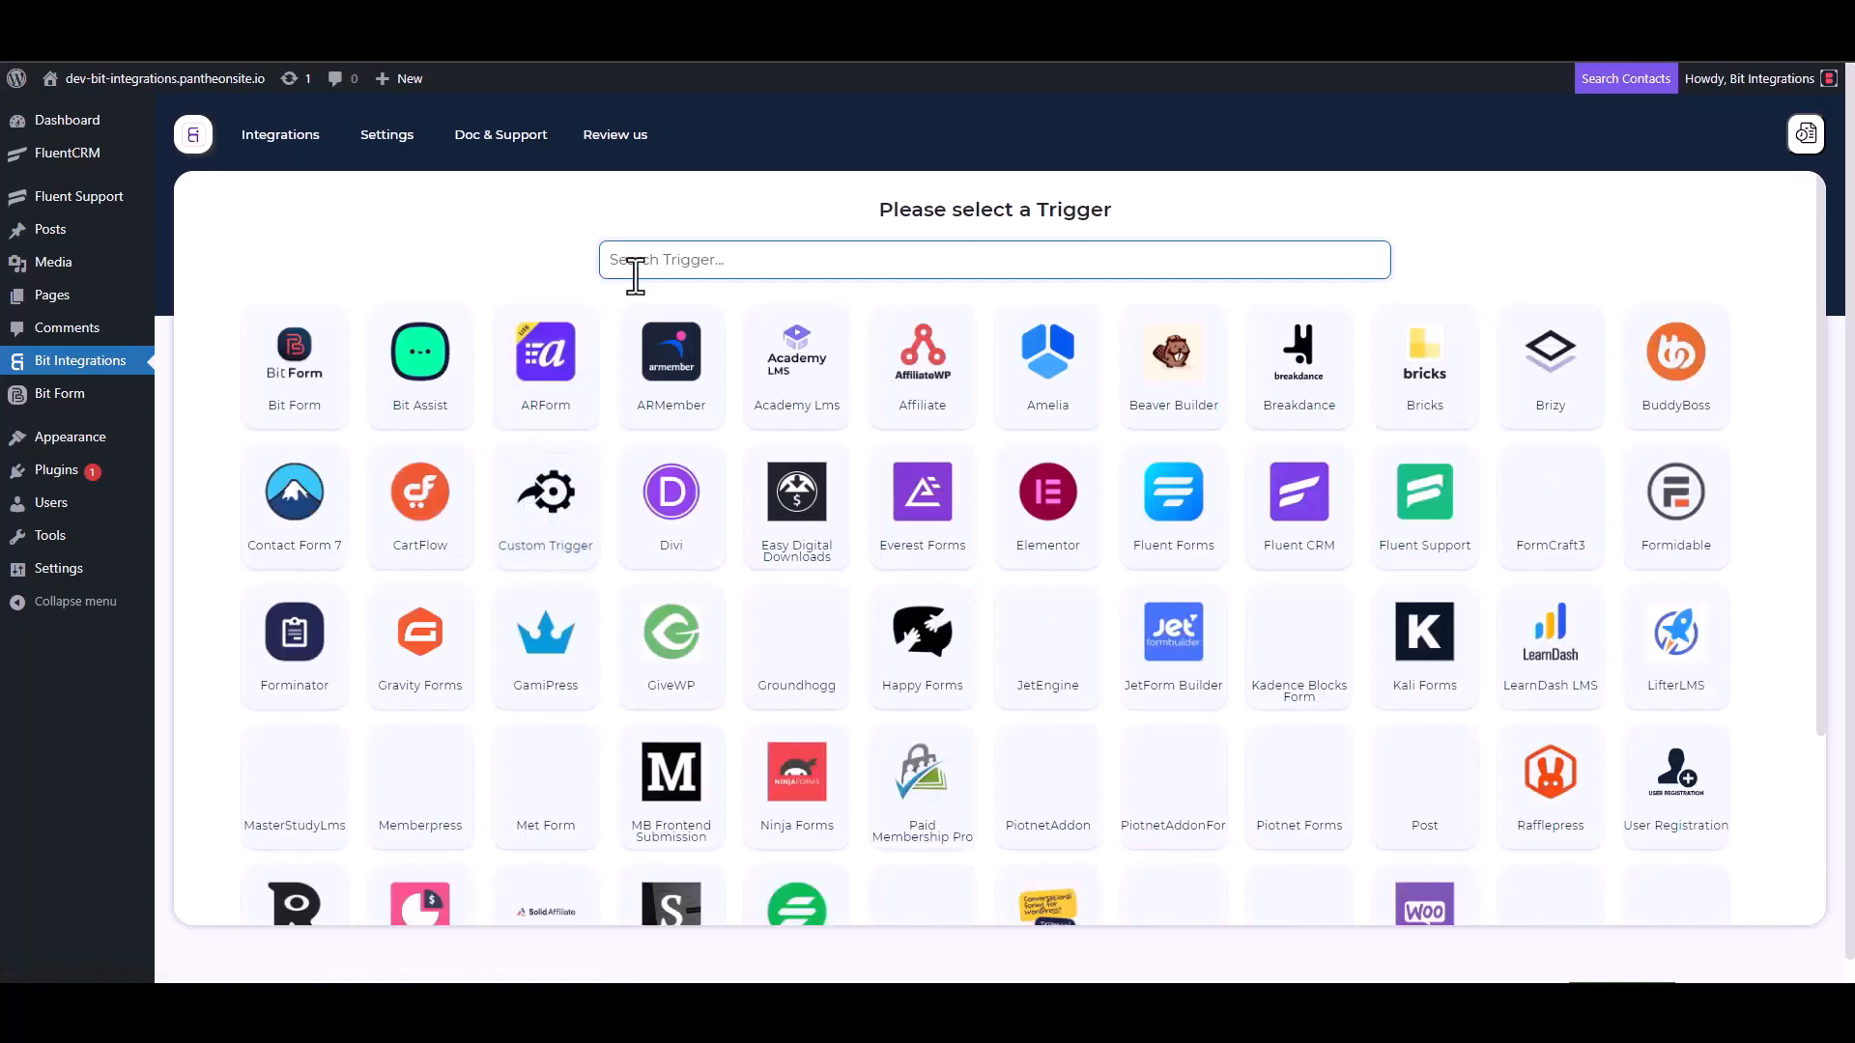
- Choose Fluent Support as the trigger, copy its webhook URL, and start fetching test data
click(1428, 514)
click(1319, 466)
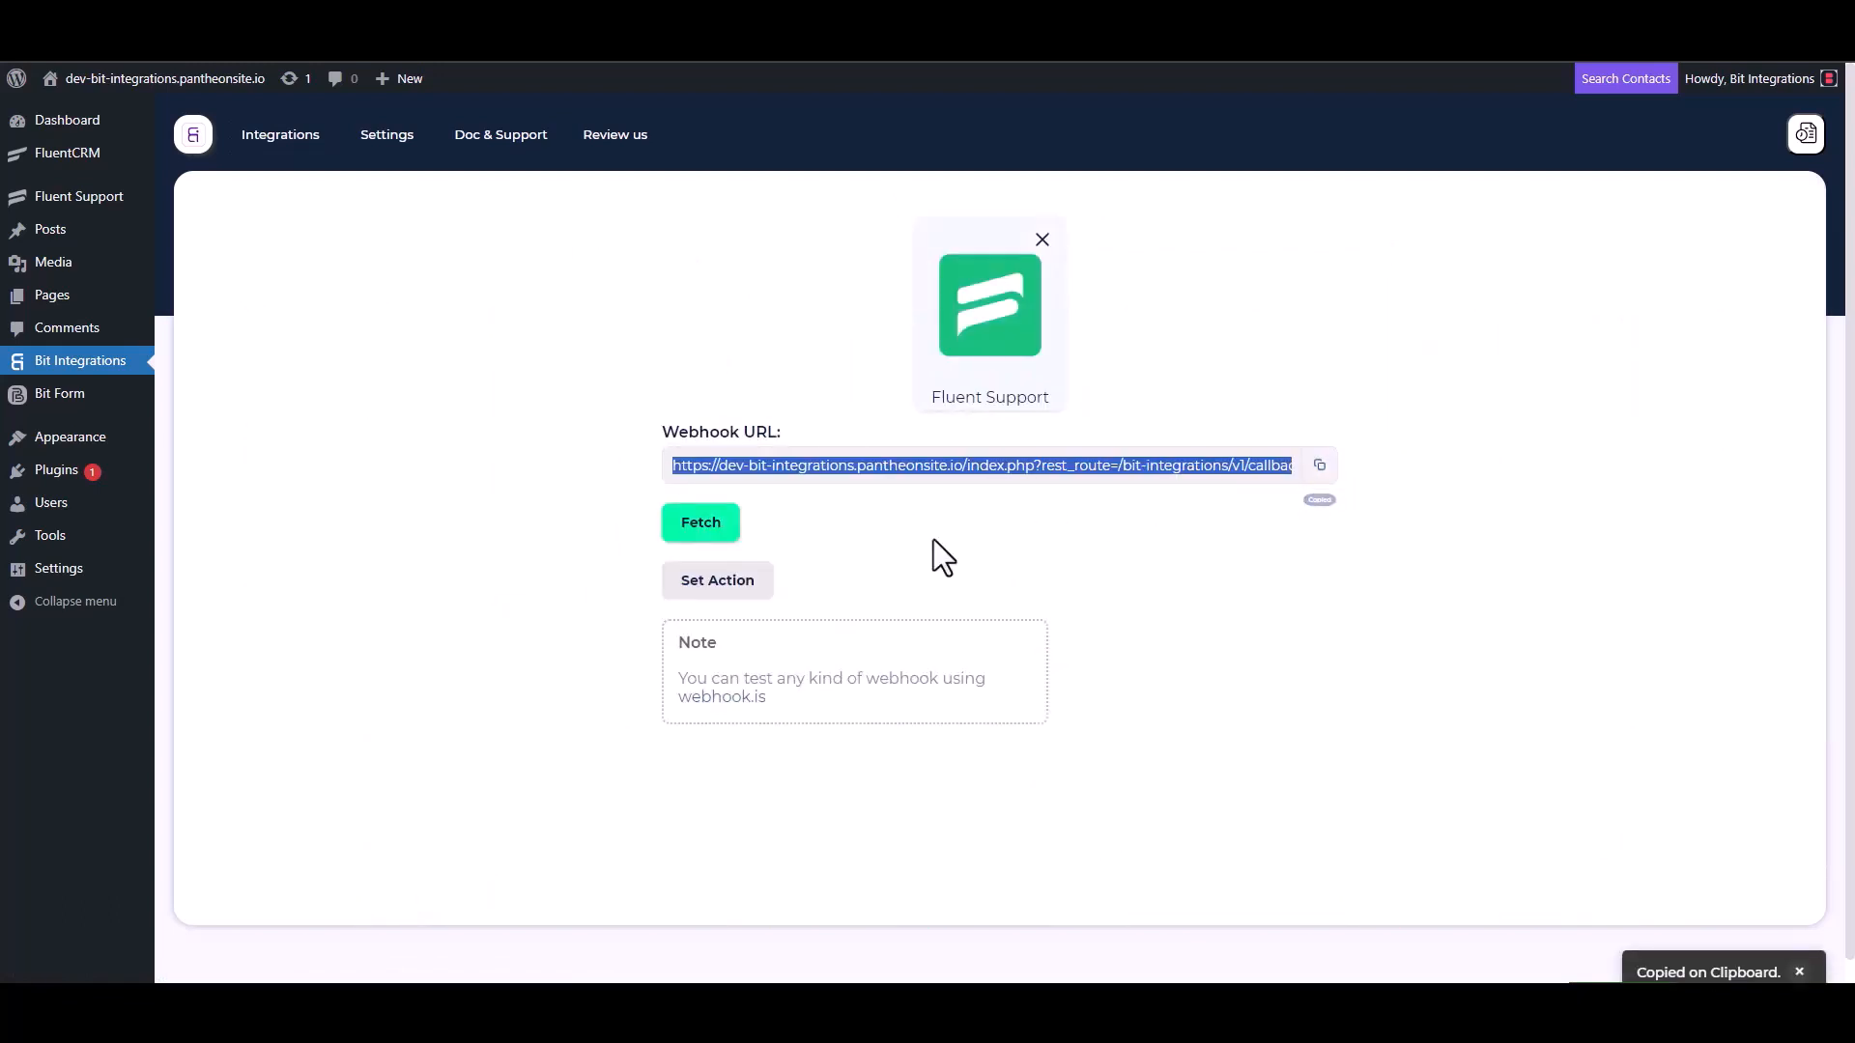
click(700, 523)
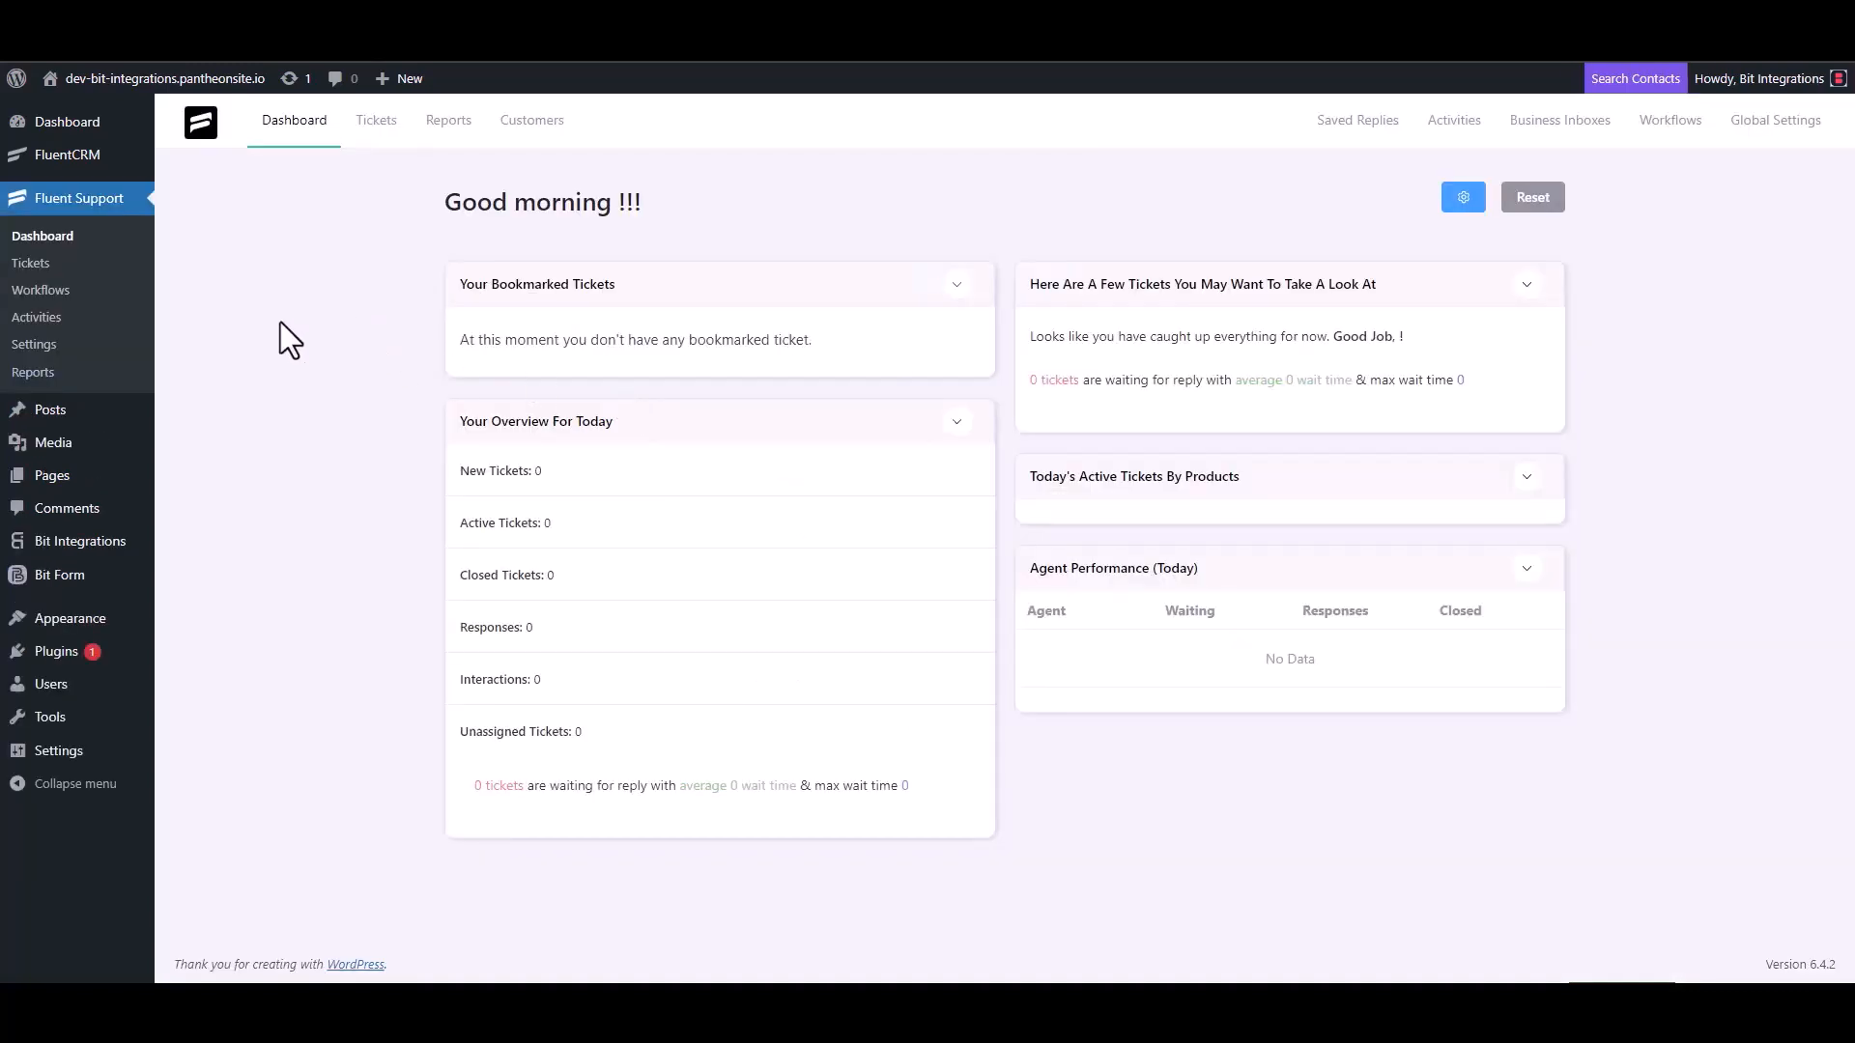
- Create an automatic Fluent Support workflow named 'Bit Integrations' and open its editor
click(62, 290)
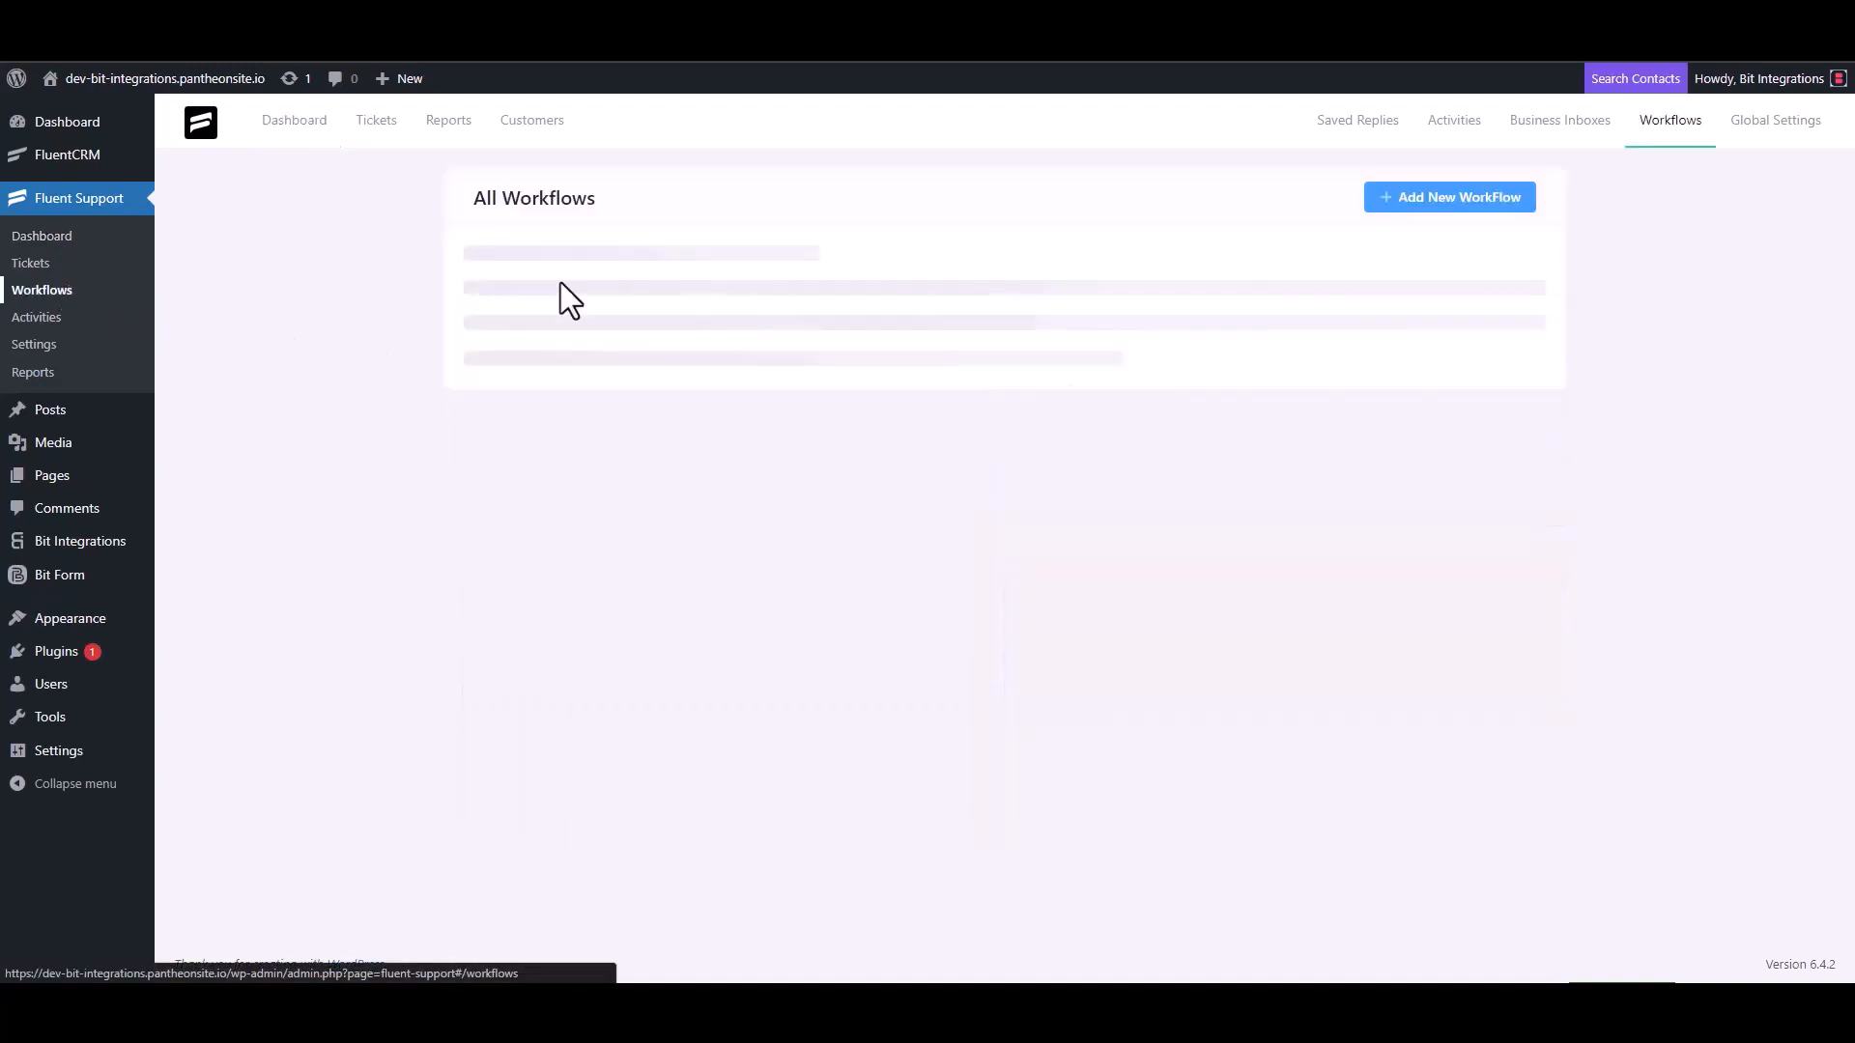
click(1422, 201)
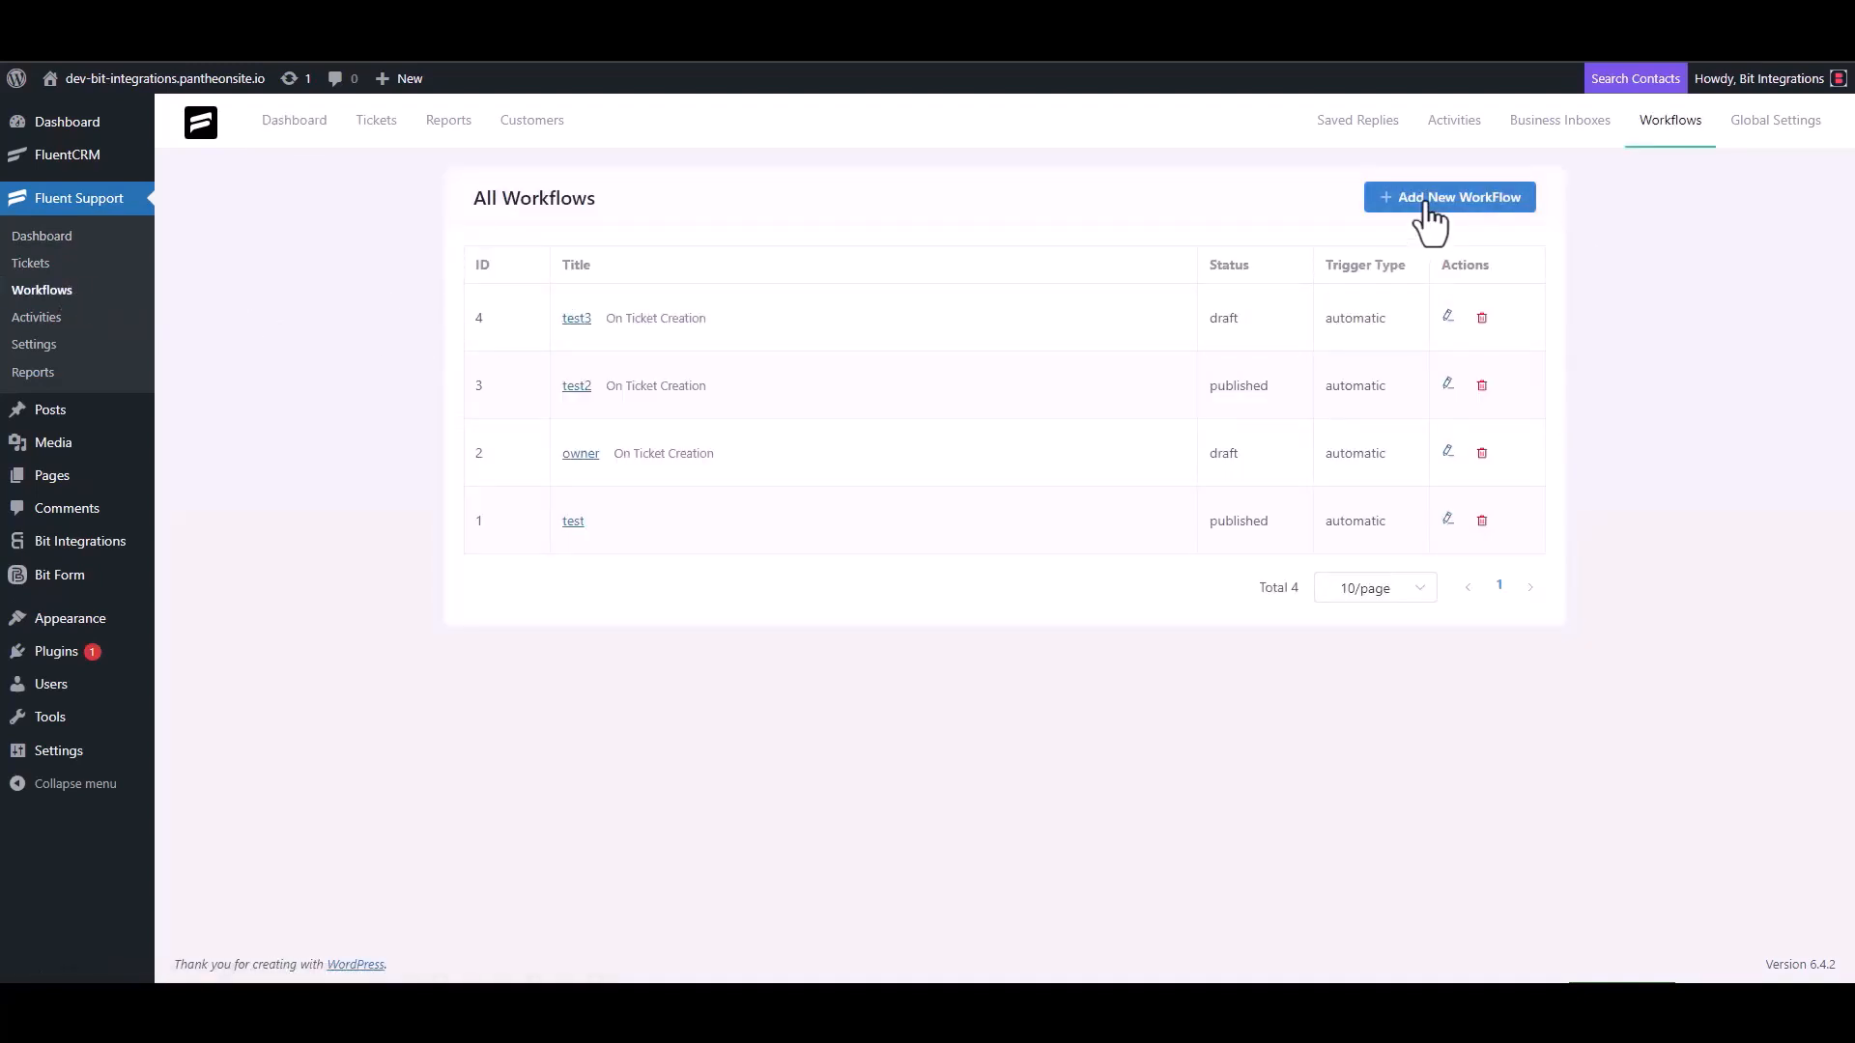
click(561, 229)
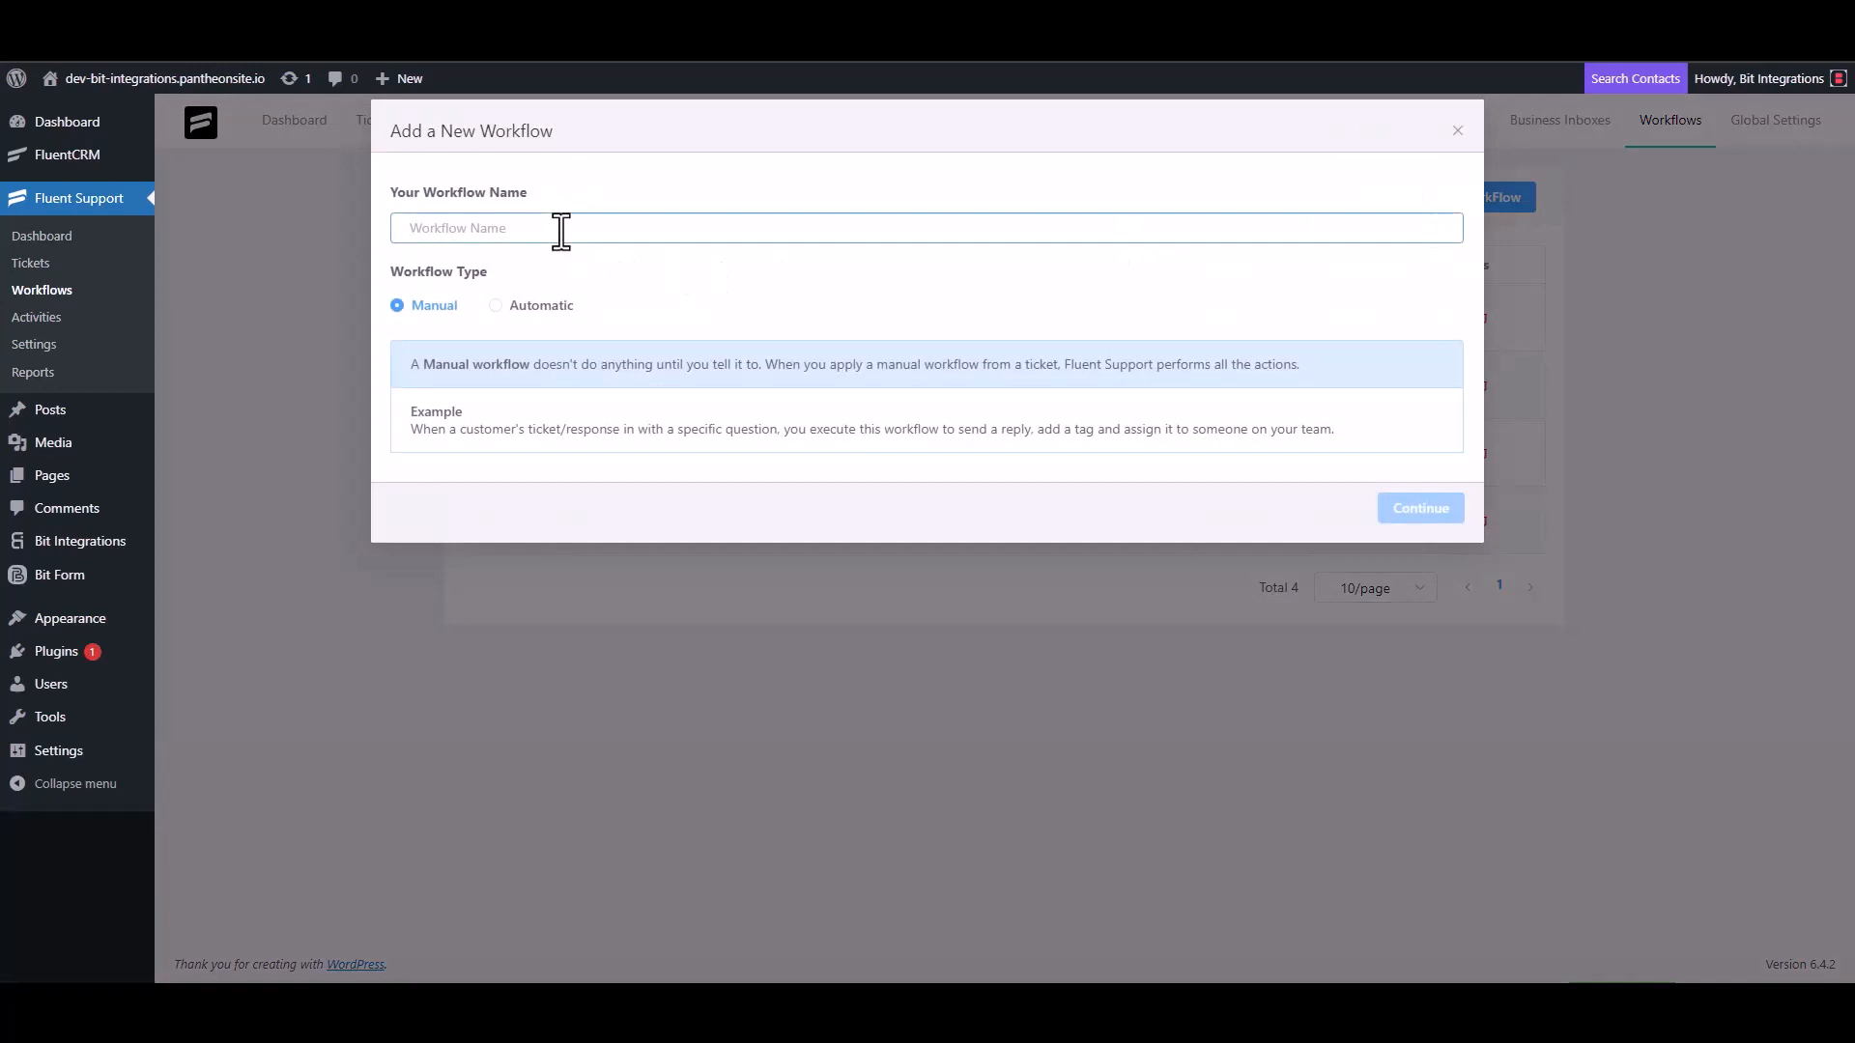
text(Bit Integrations)
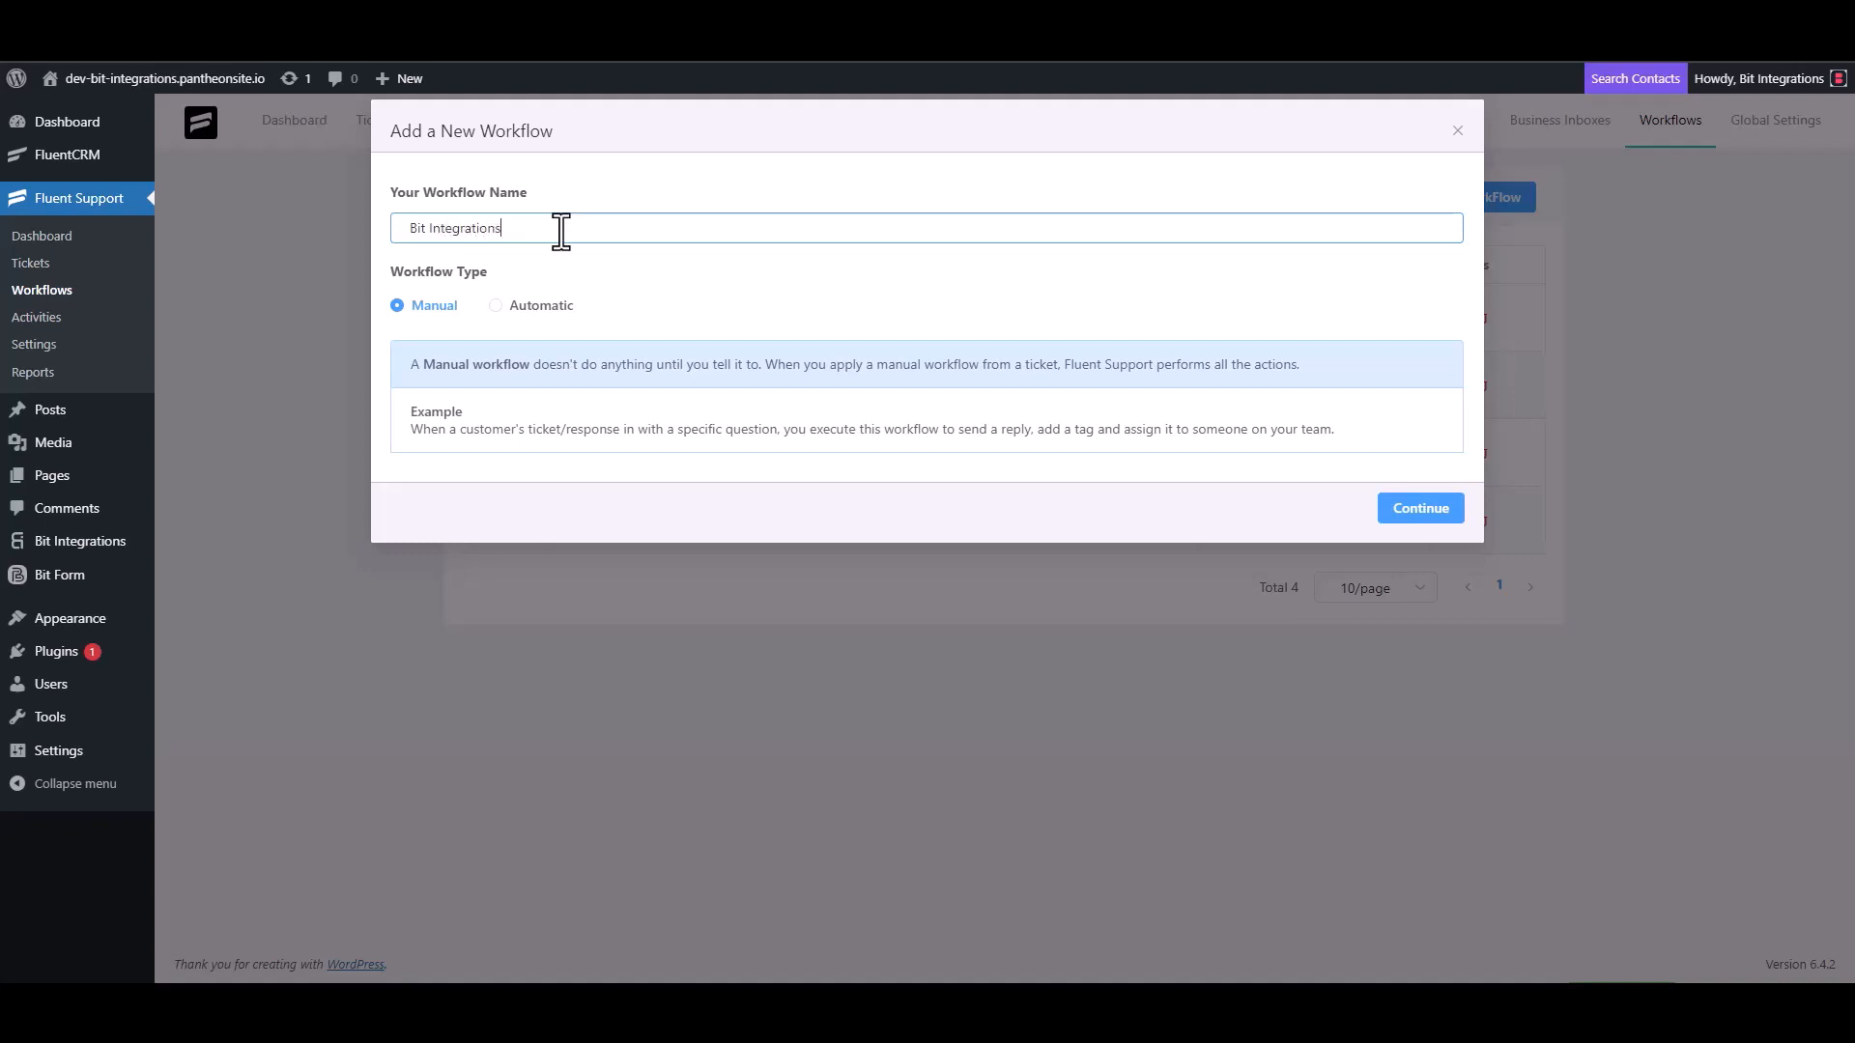
click(517, 306)
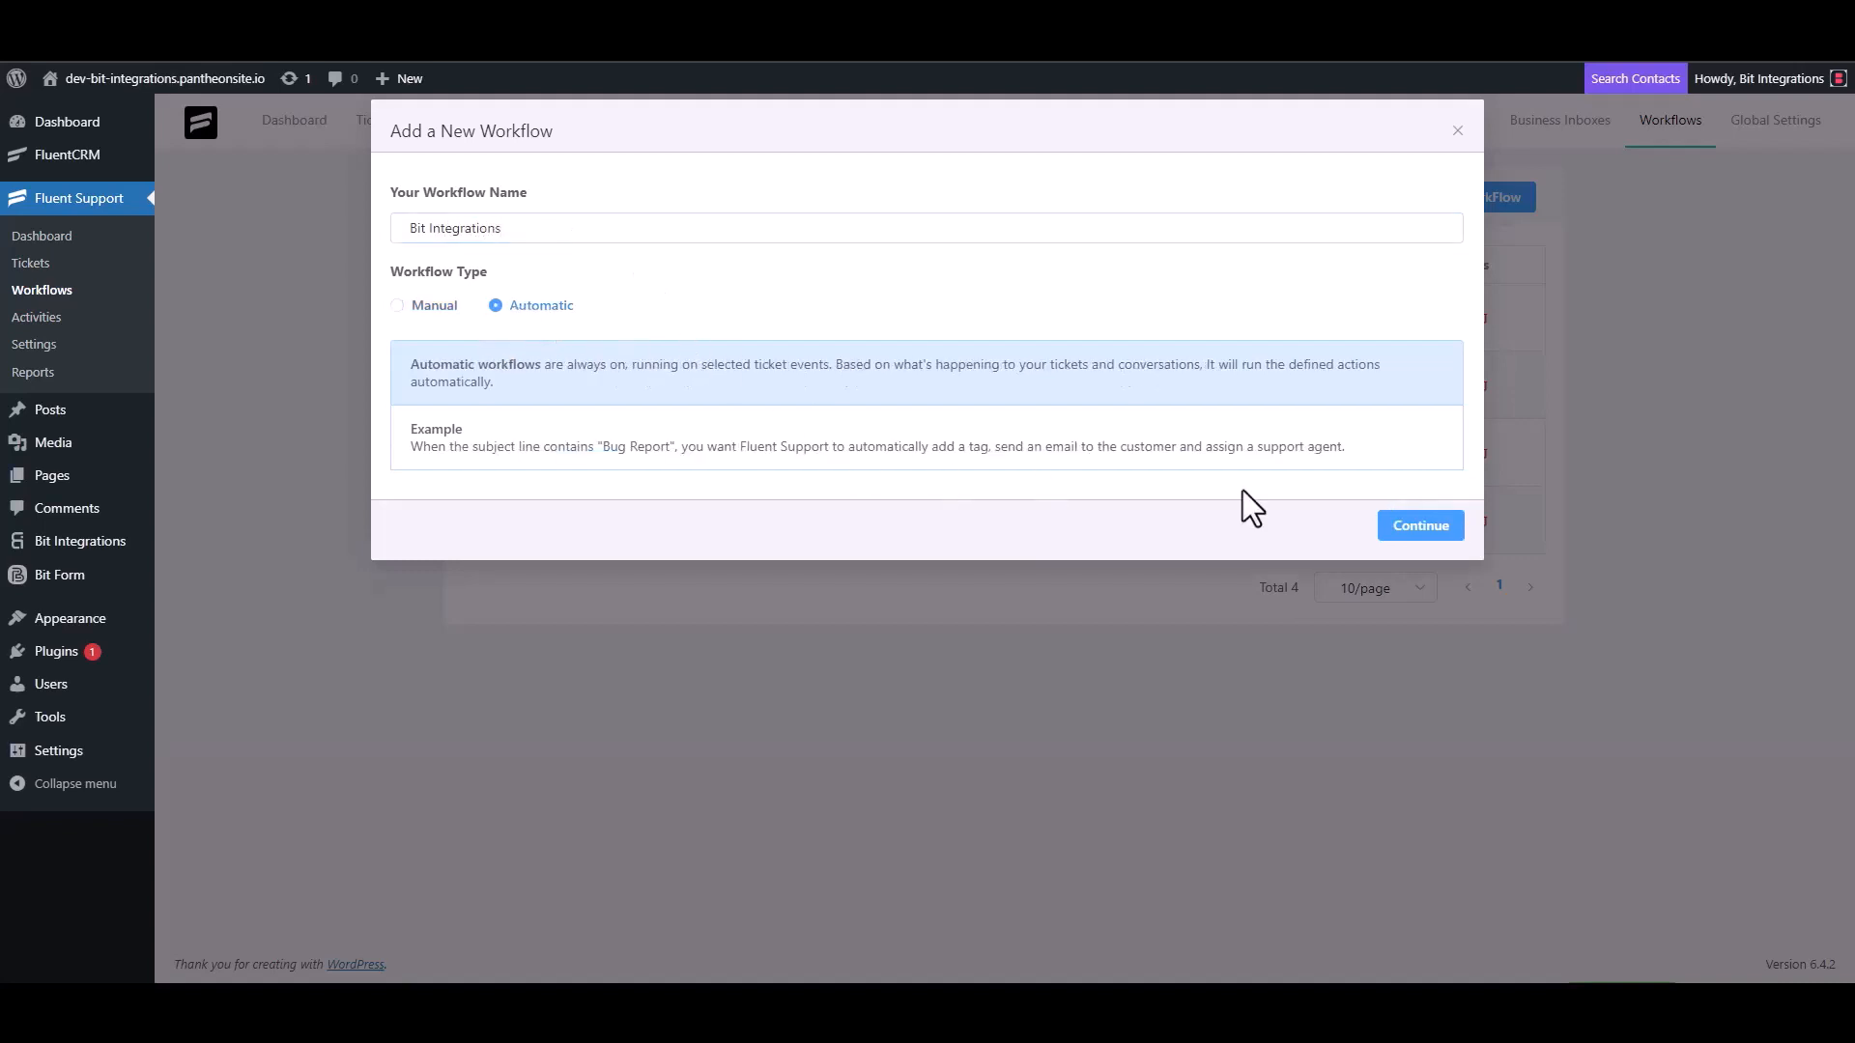
click(1418, 527)
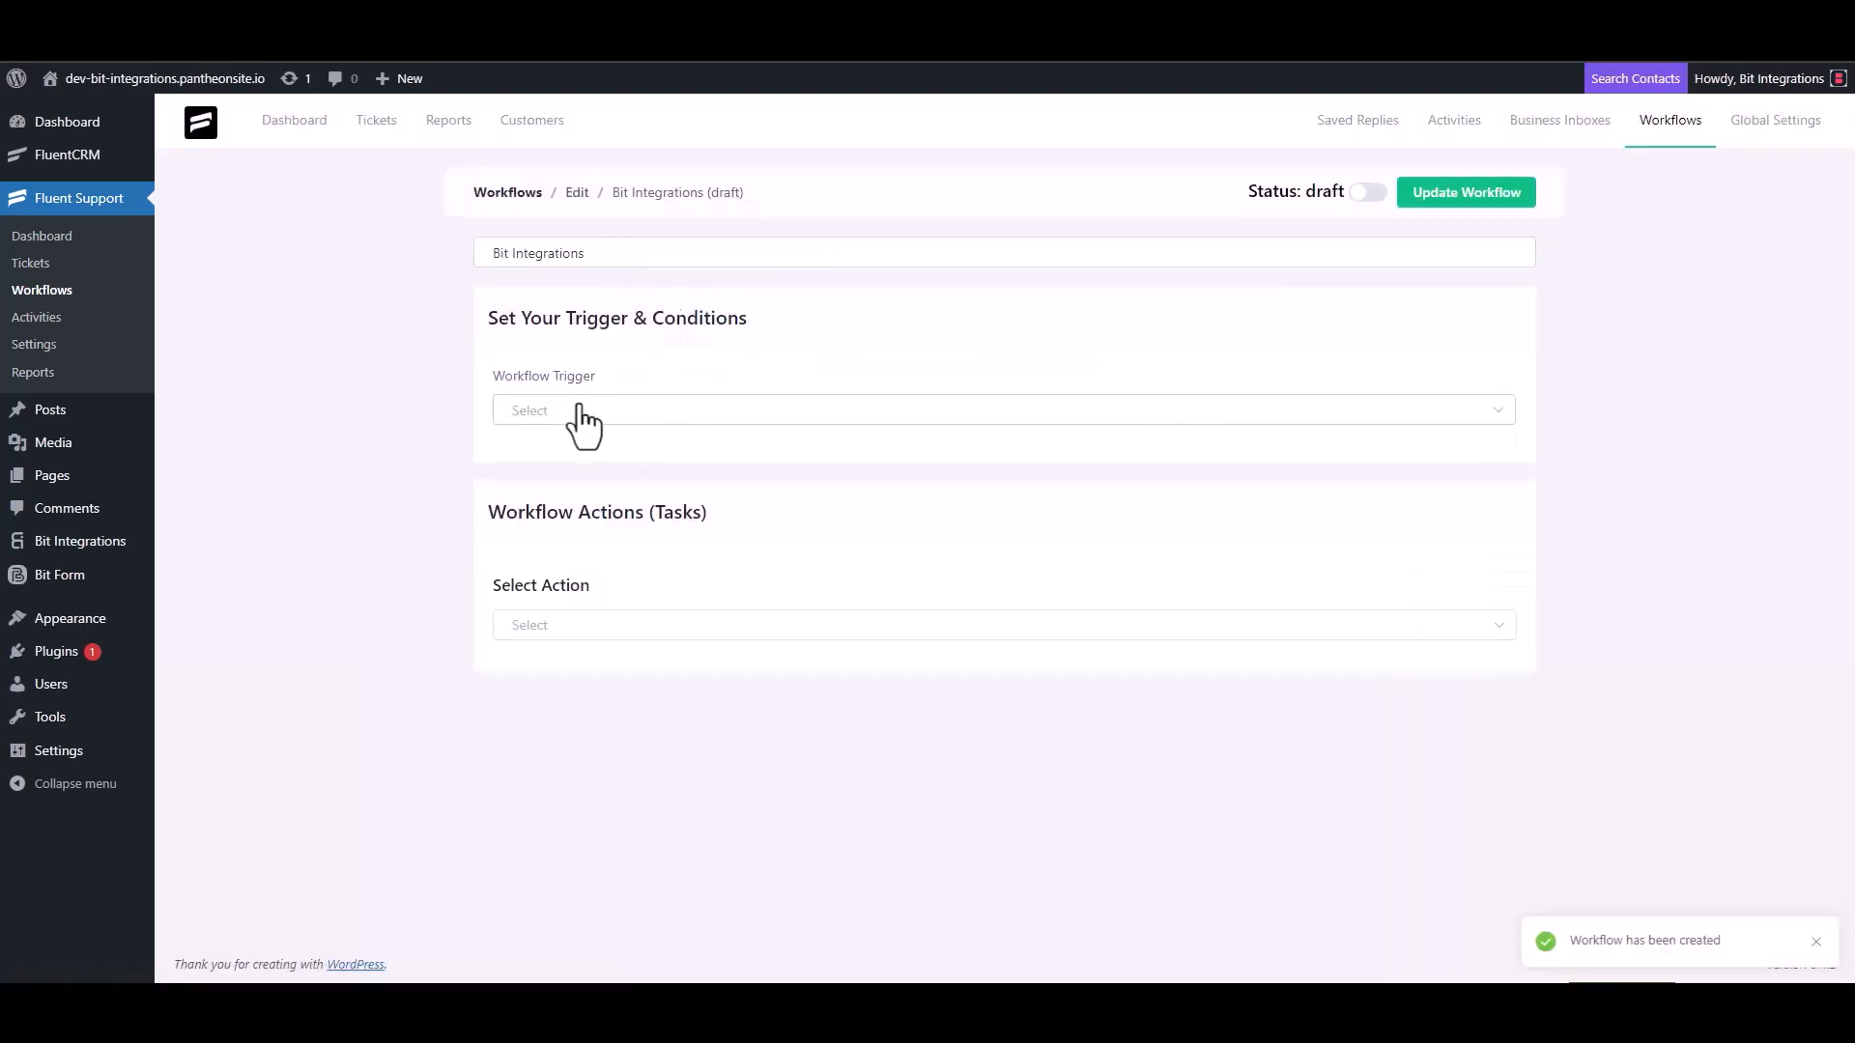
- Trigger the workflow On Ticket Creation and add an outgoing webhook with the pasted Bit Integrations URL
click(579, 412)
click(569, 464)
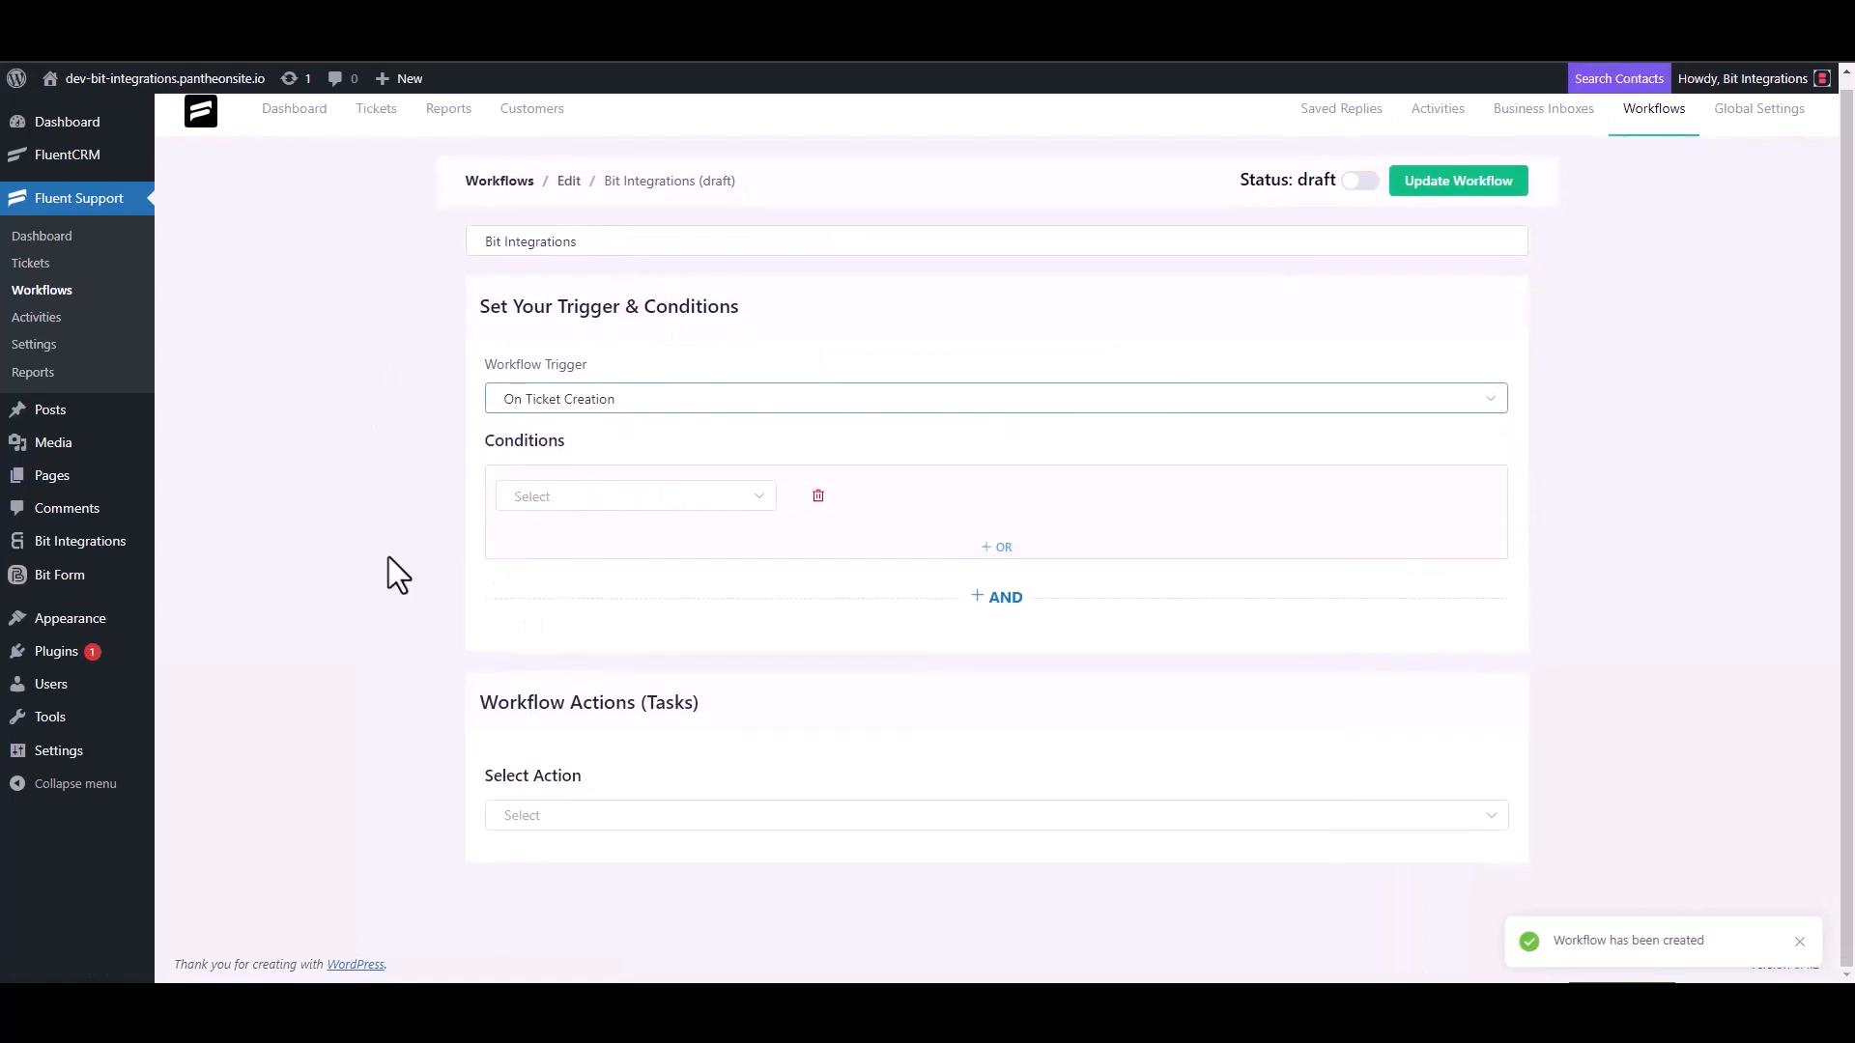
click(536, 815)
scroll(570, 670, down, 3)
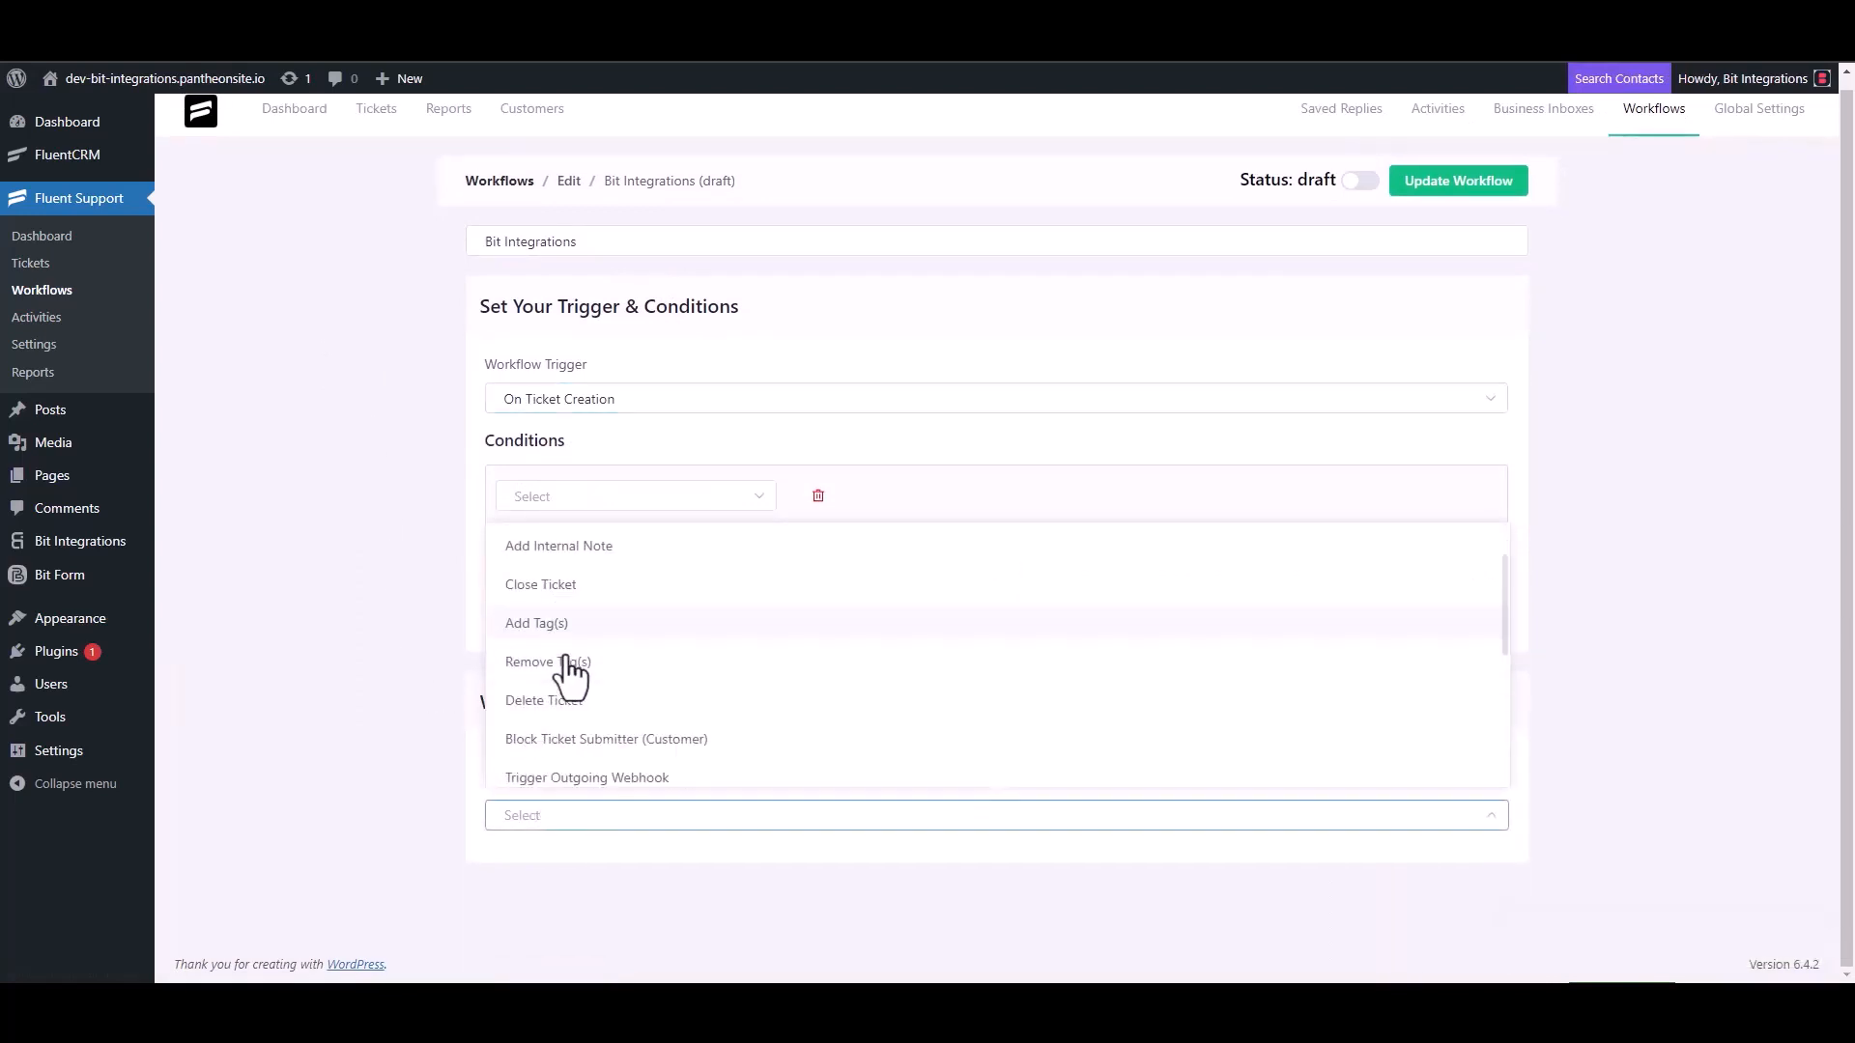
click(632, 549)
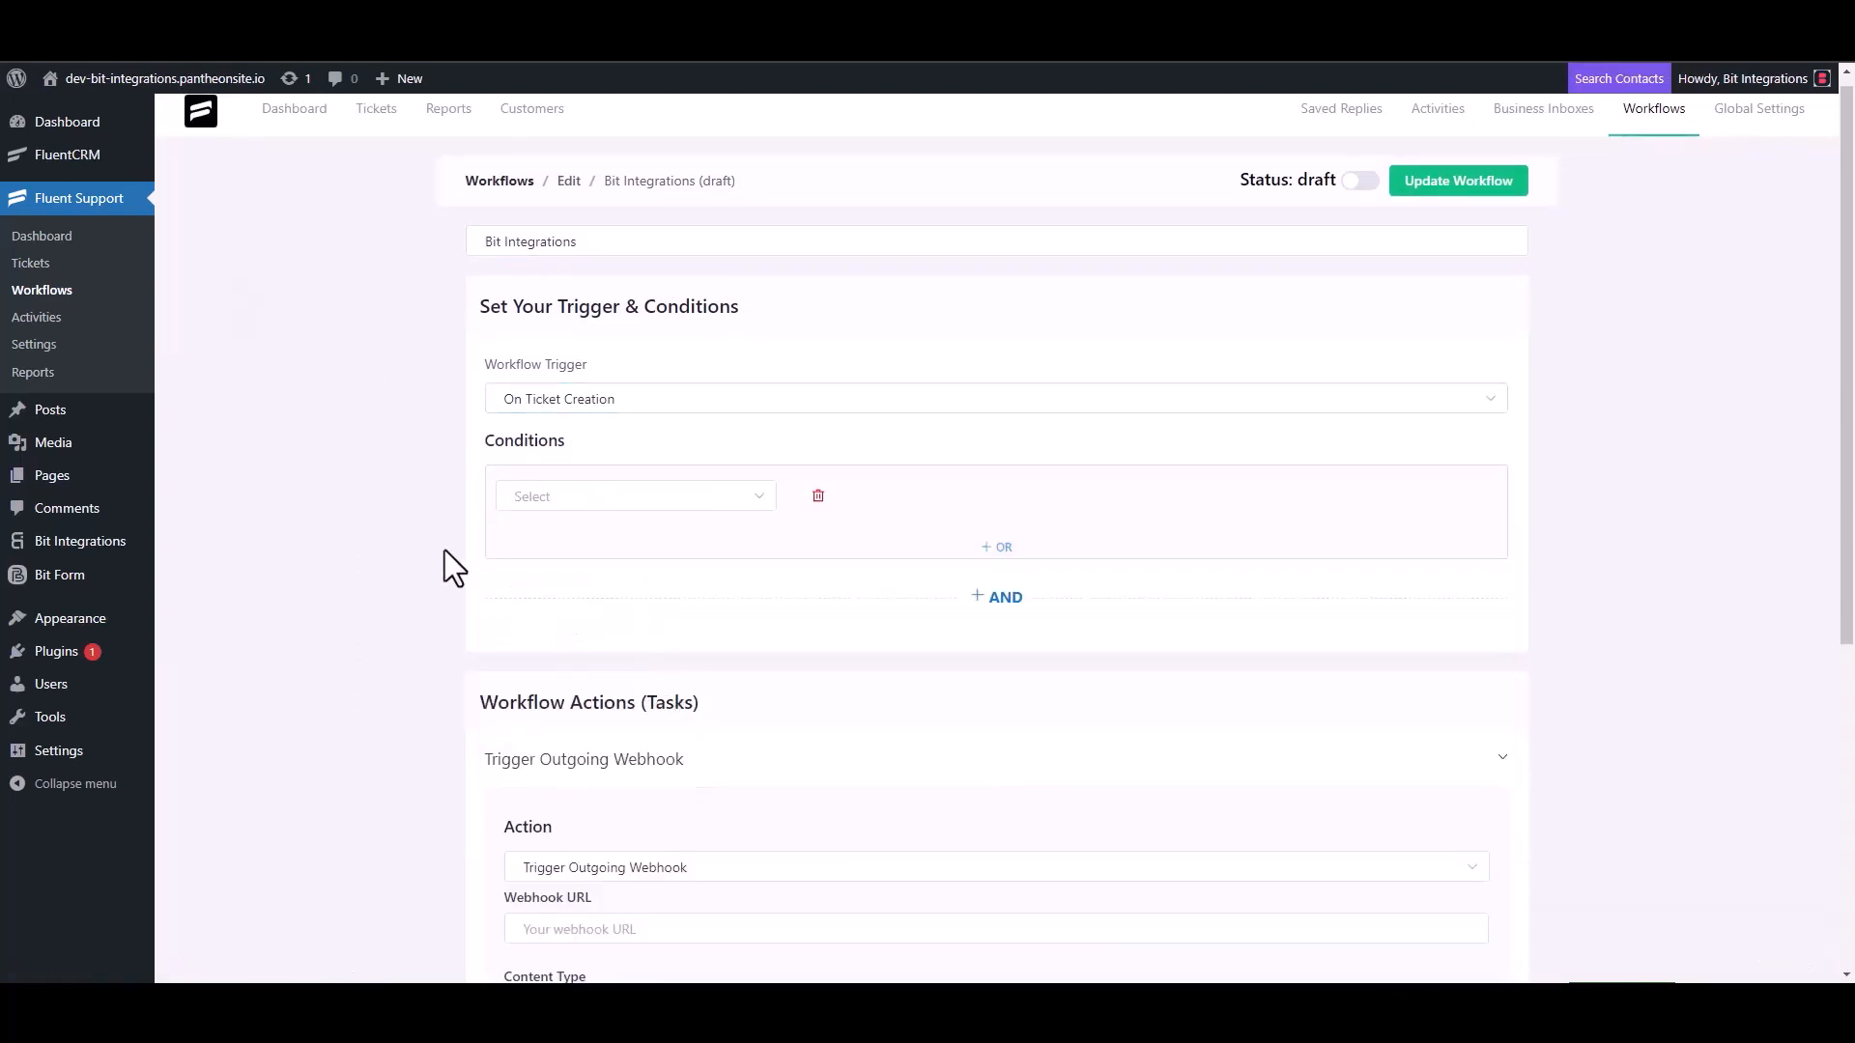
scroll(444, 548, down, 4)
click(629, 543)
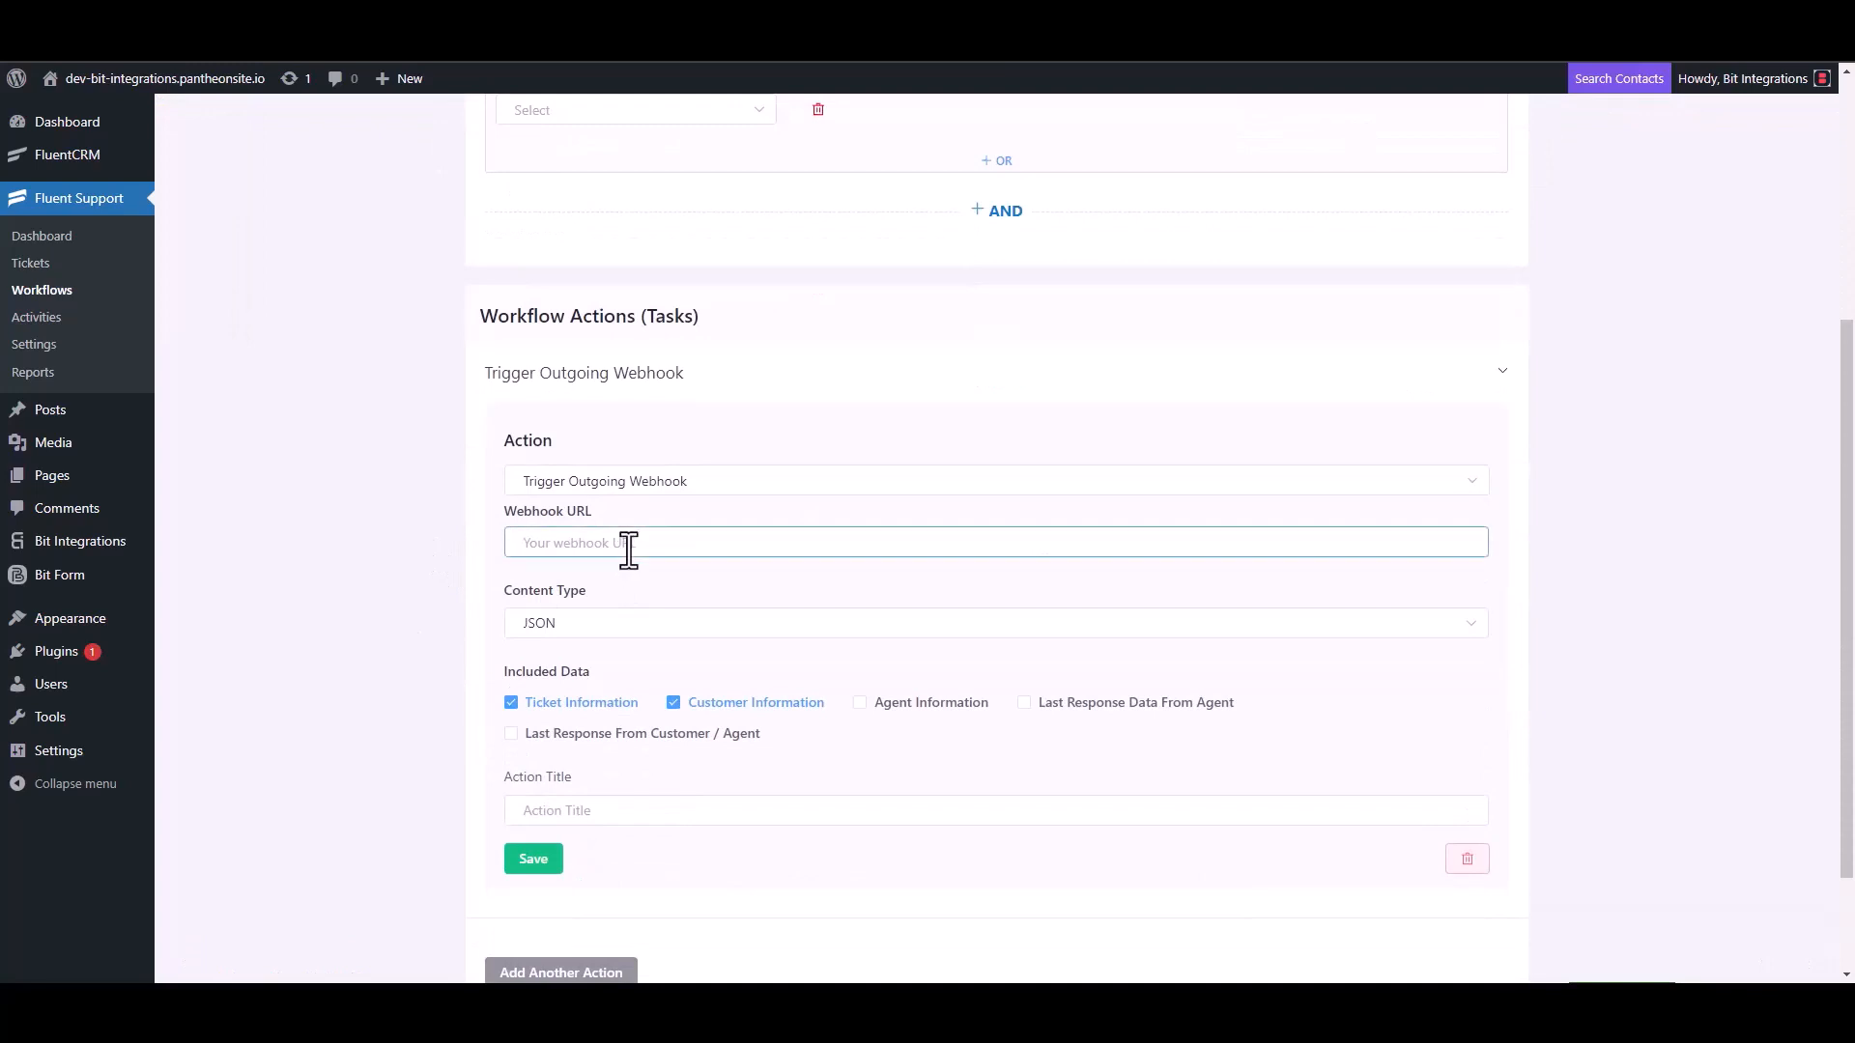
key(ctrl+v)
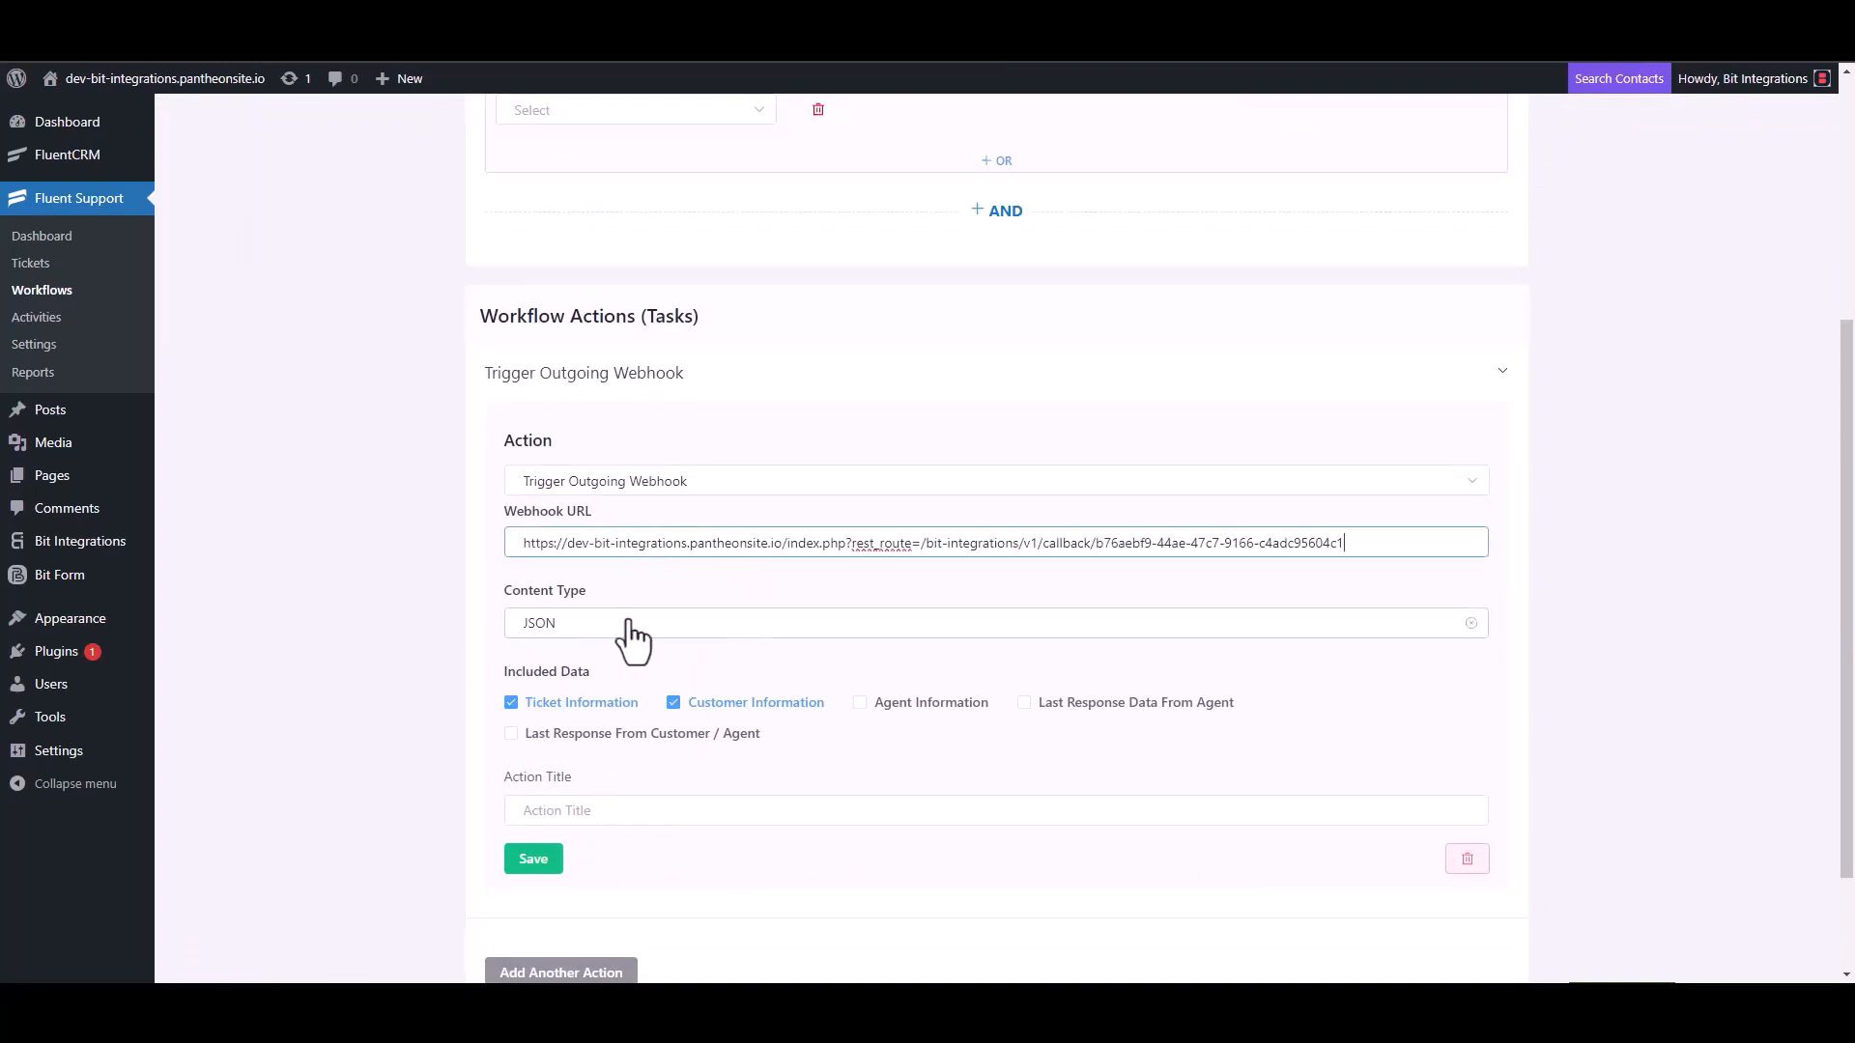
- Title the webhook action 'Bit Integrations', save it, and publish the workflow
scroll(627, 638, down, 2)
click(580, 674)
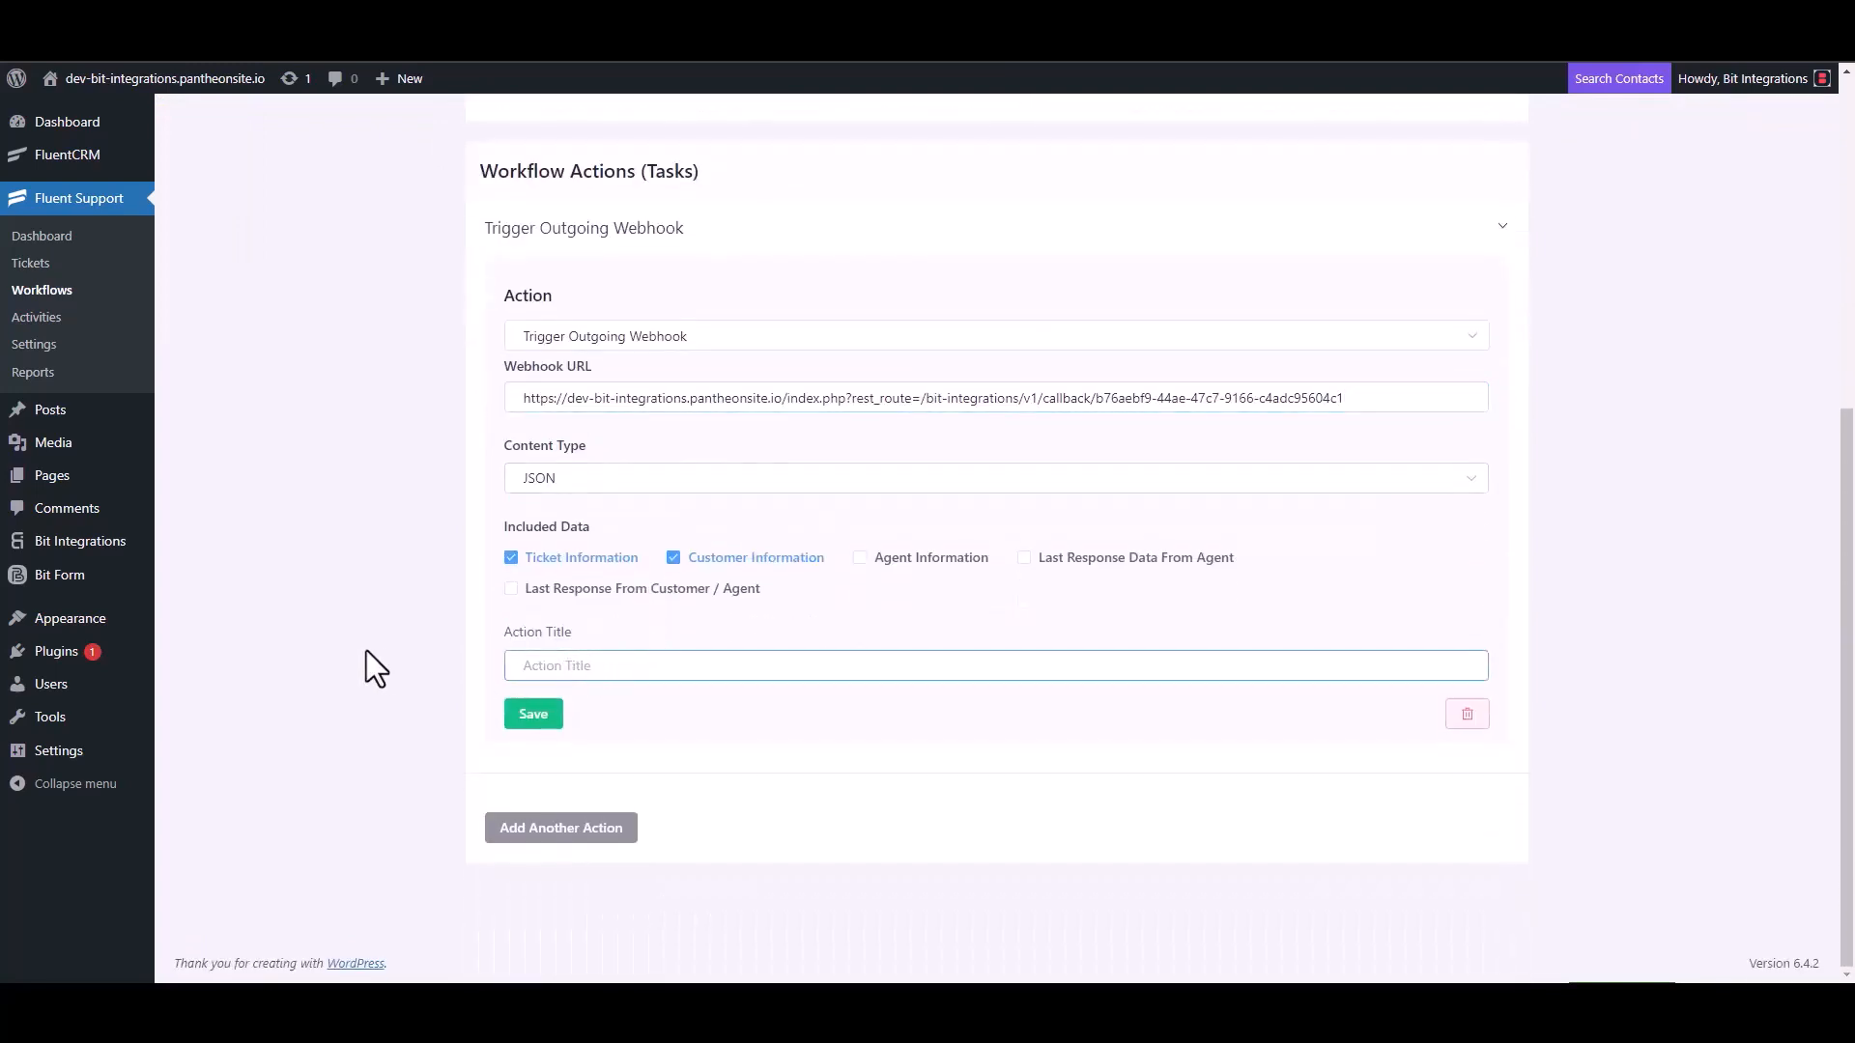
text(Bit Integrations)
click(531, 719)
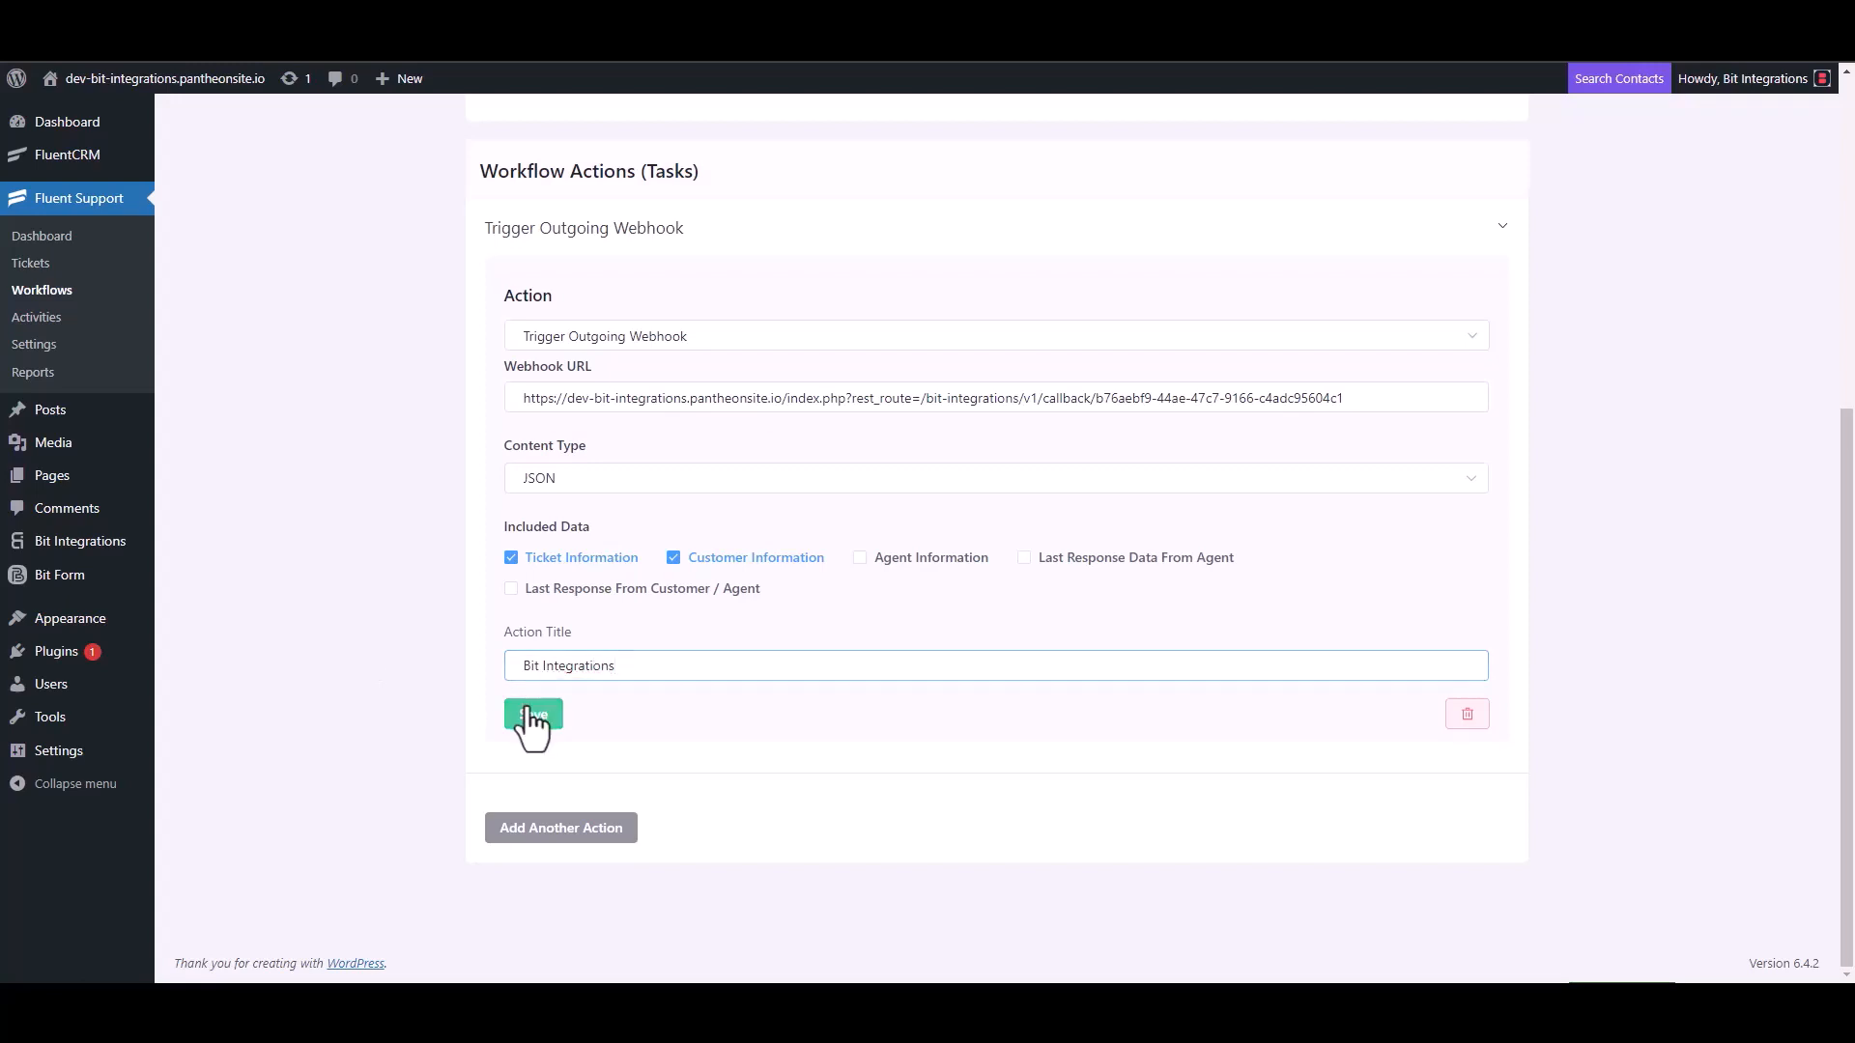
click(1360, 176)
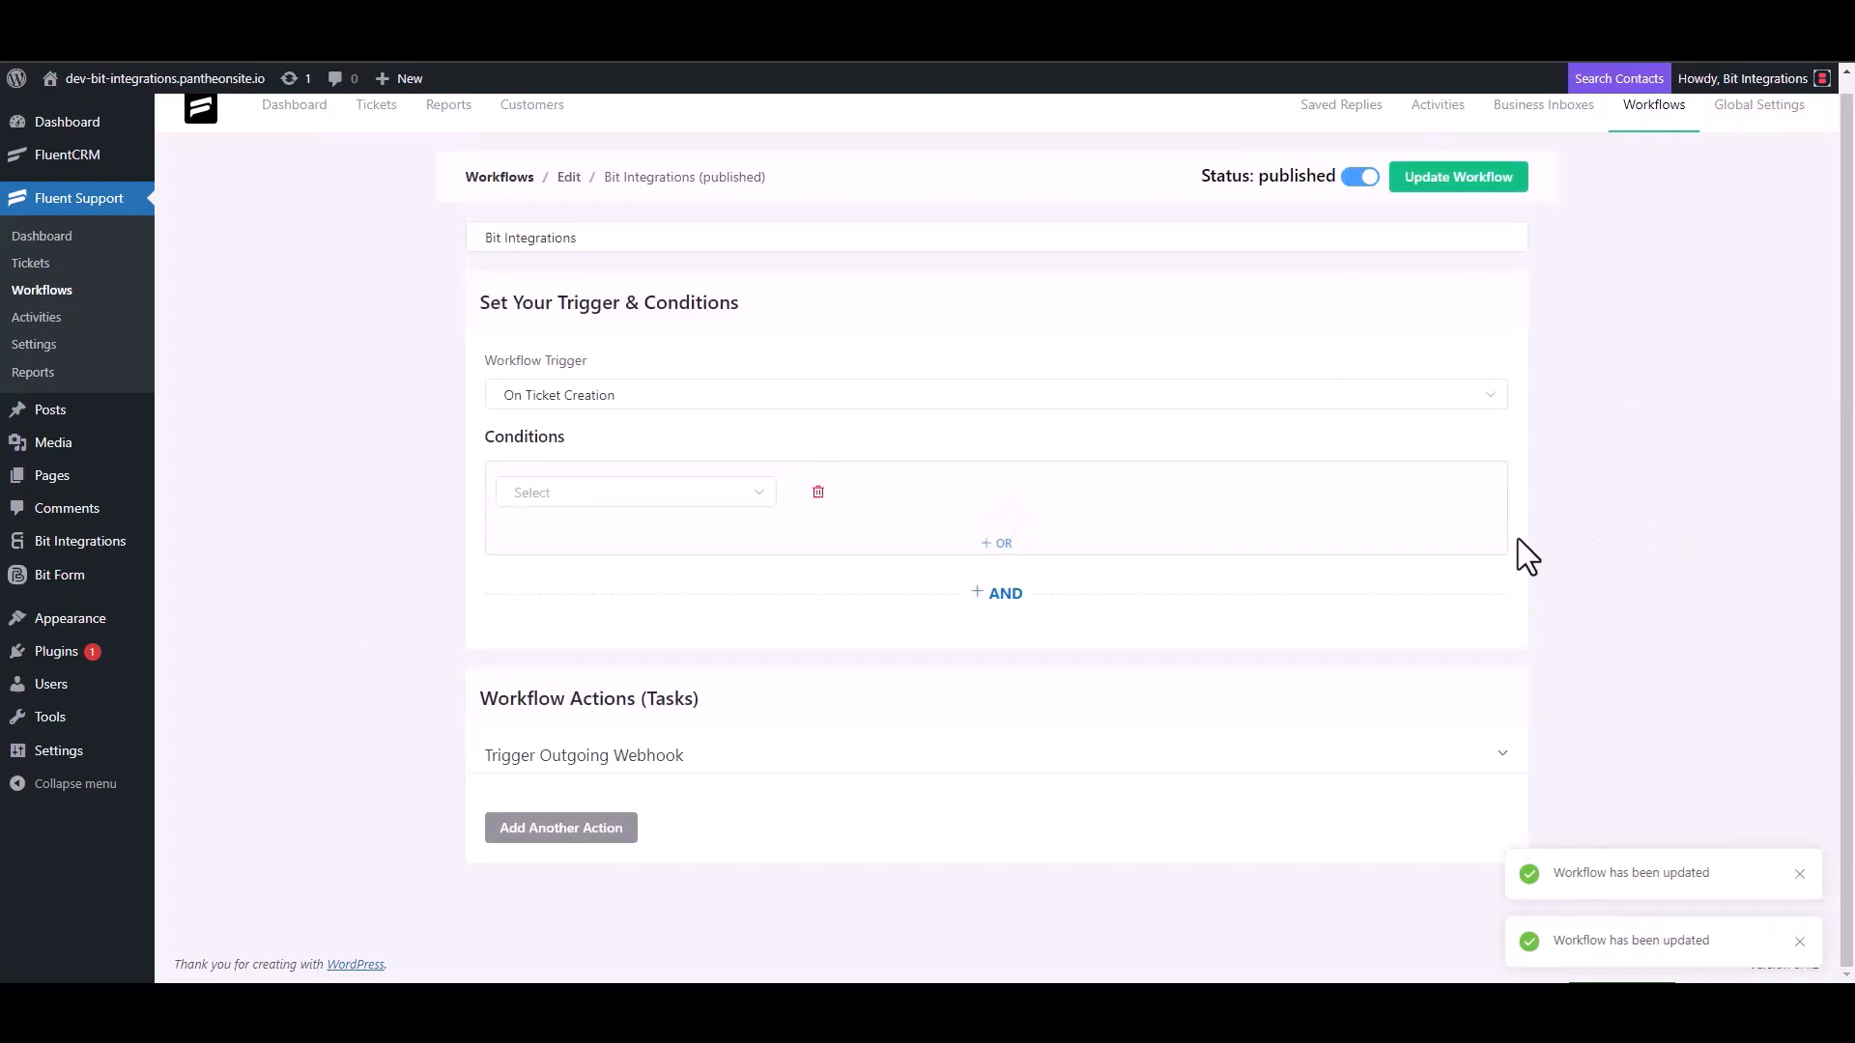
- Start a new ticket and create a new contact with a first name and e-mail address
click(48, 270)
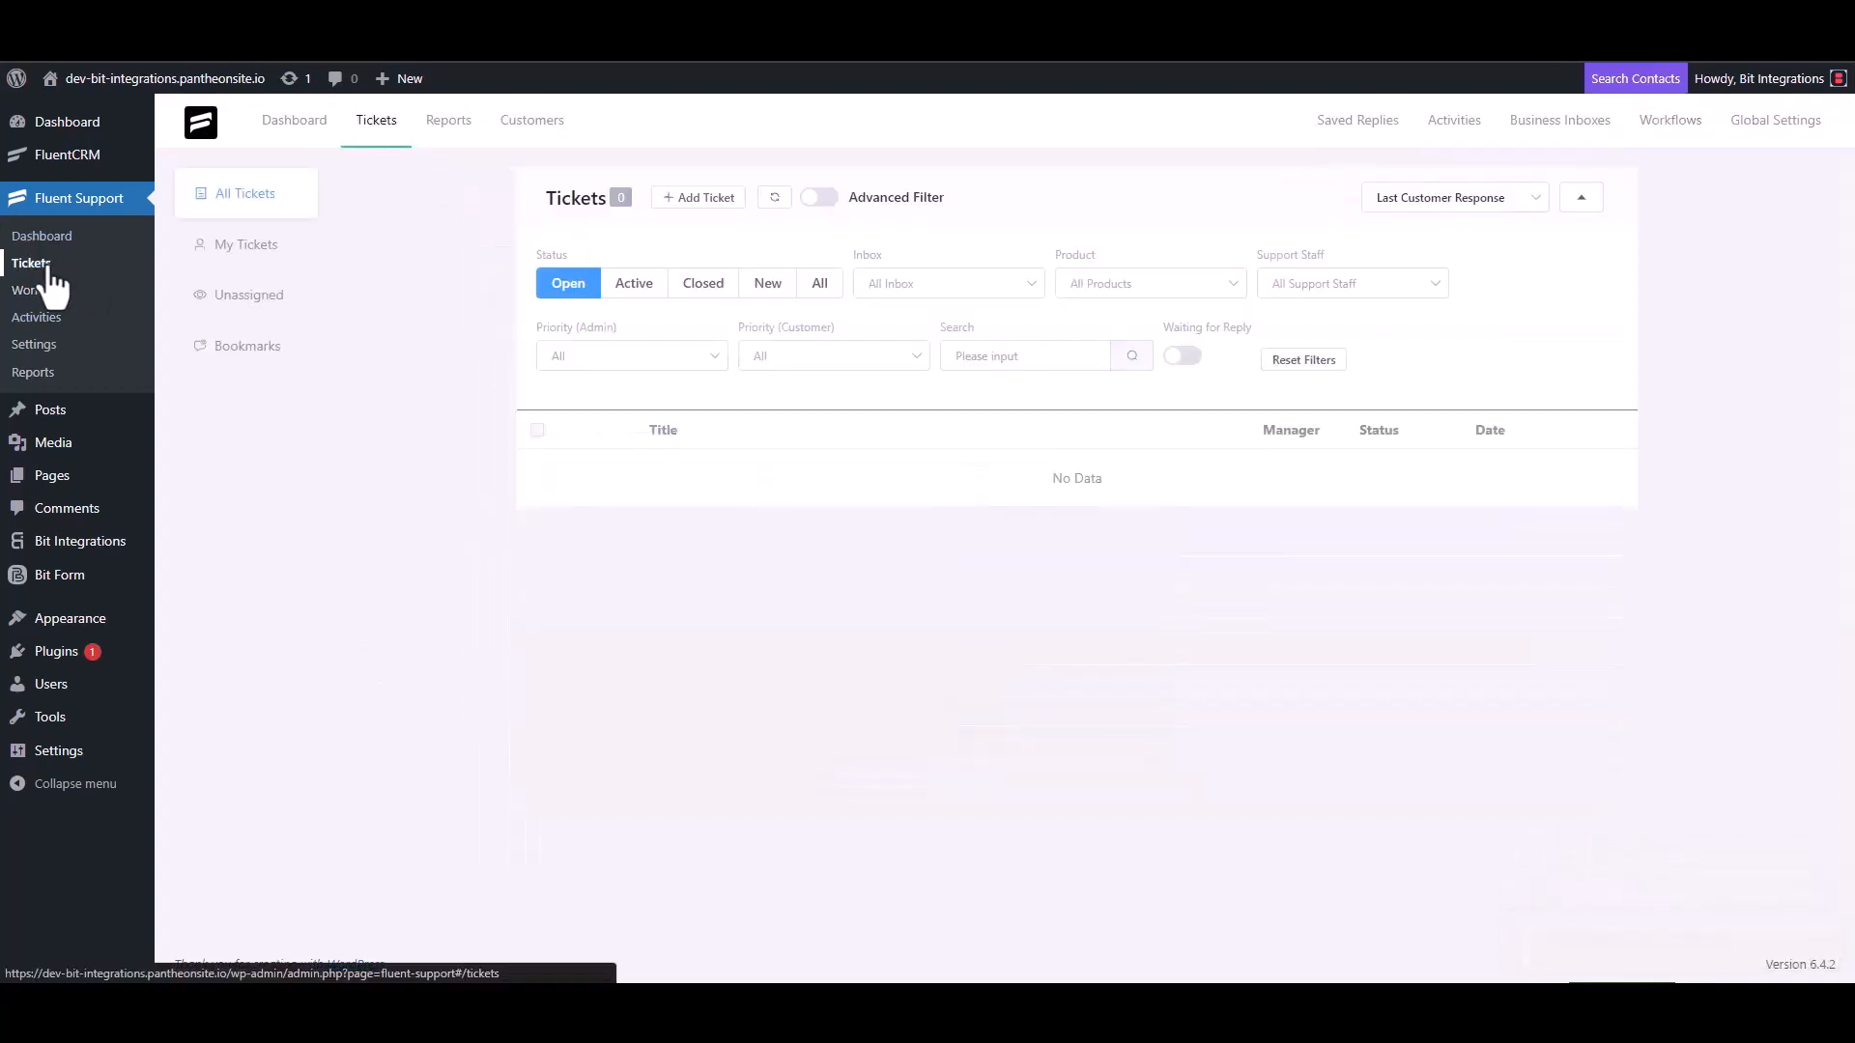
click(695, 199)
click(759, 250)
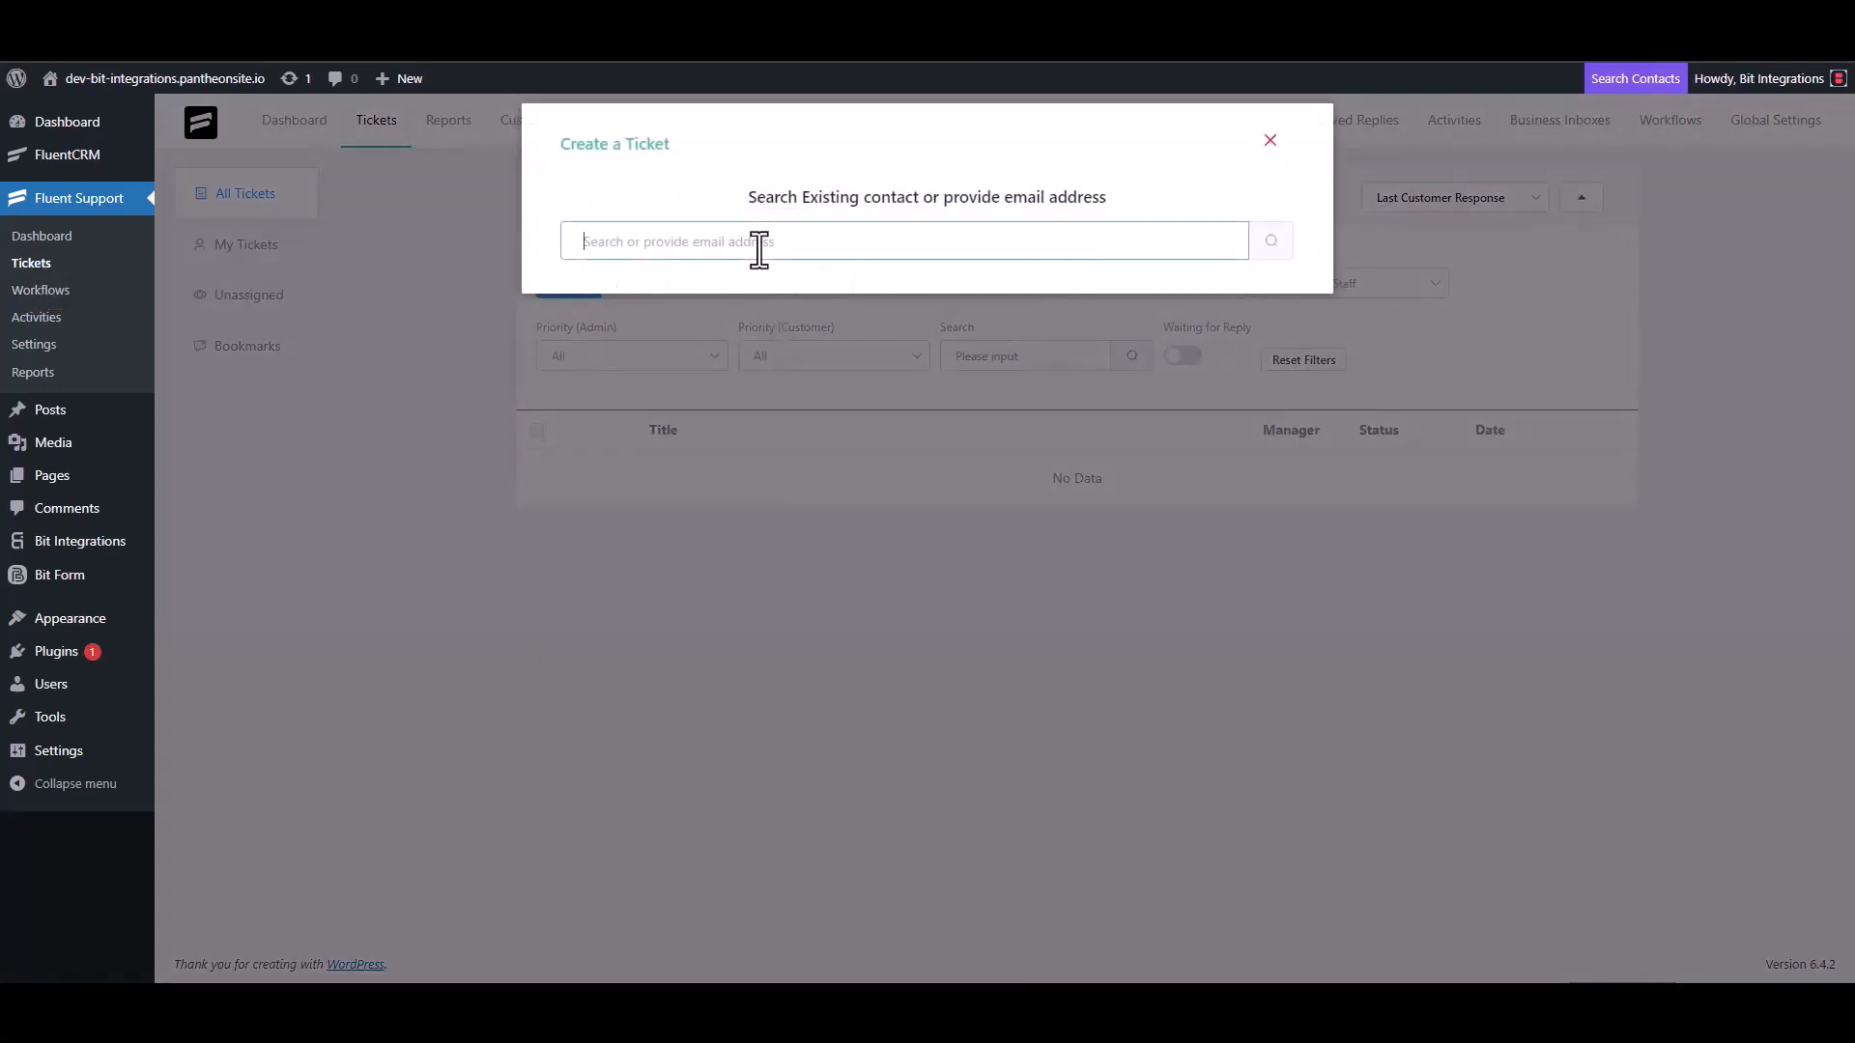
text(test@gmail.com)
click(1269, 246)
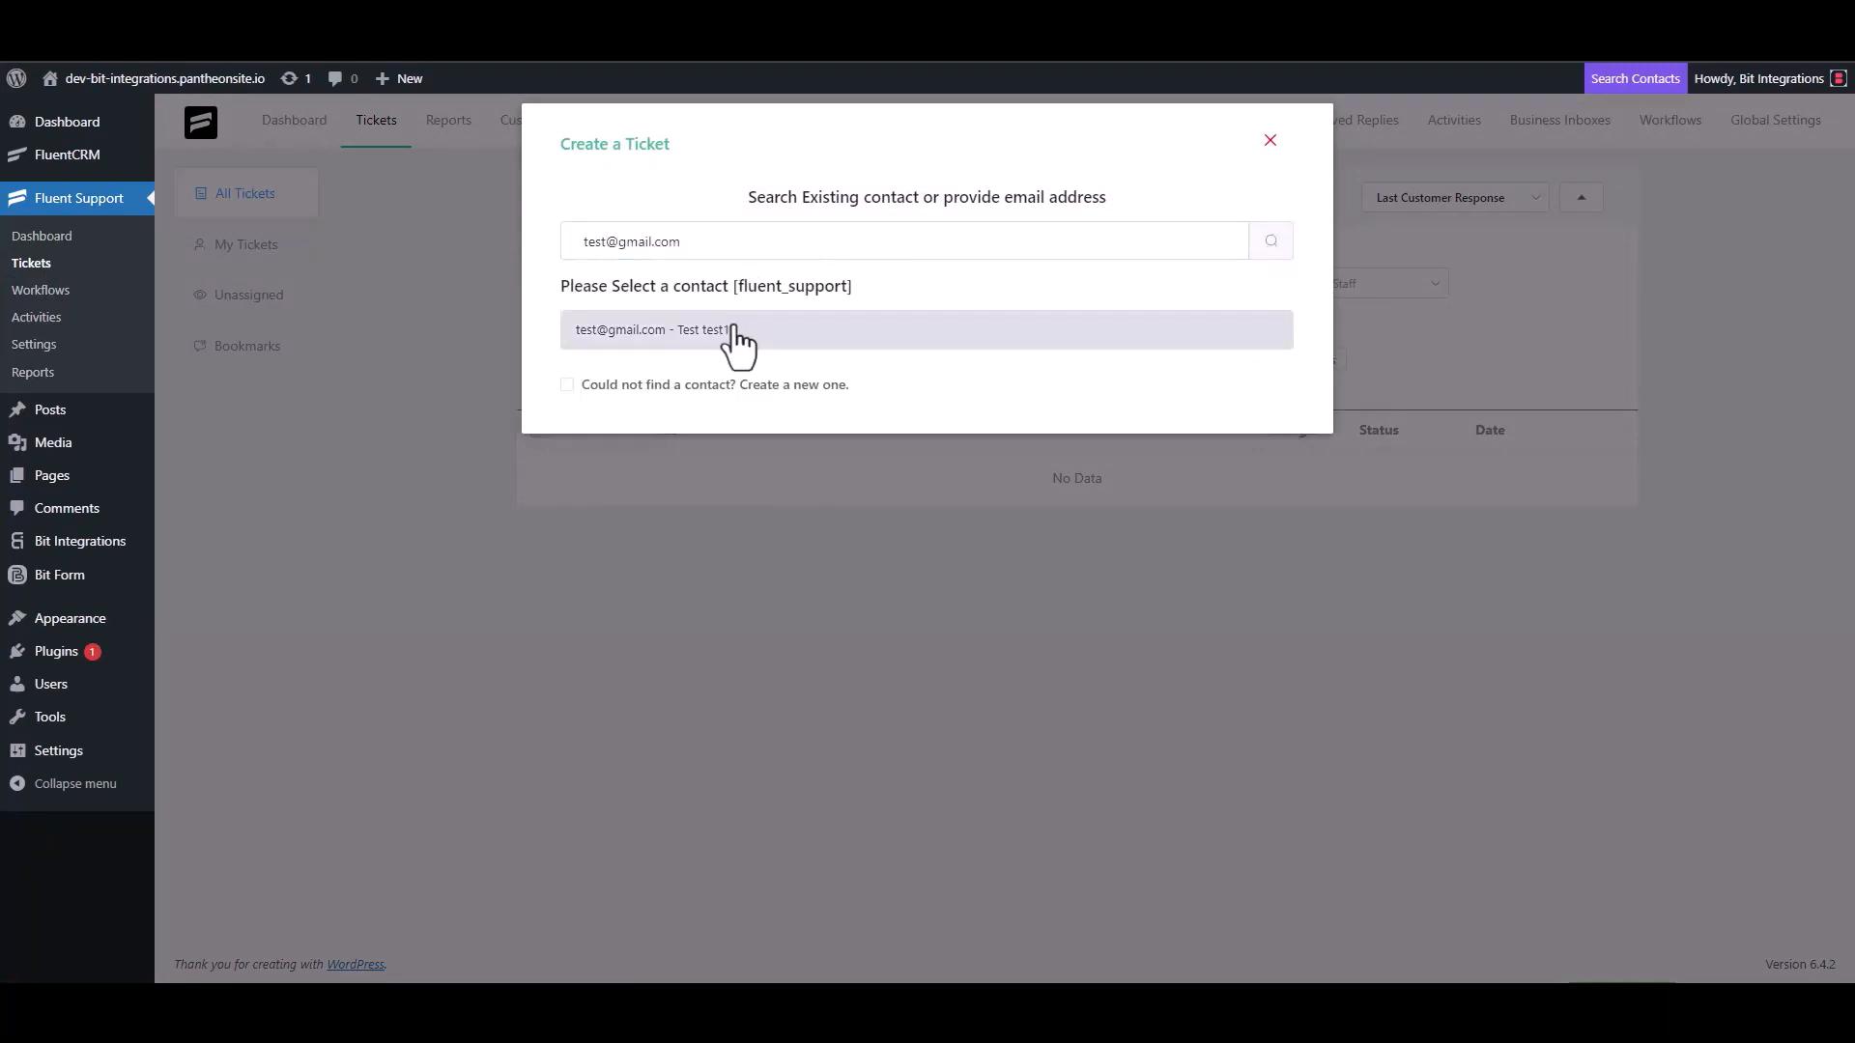
click(599, 384)
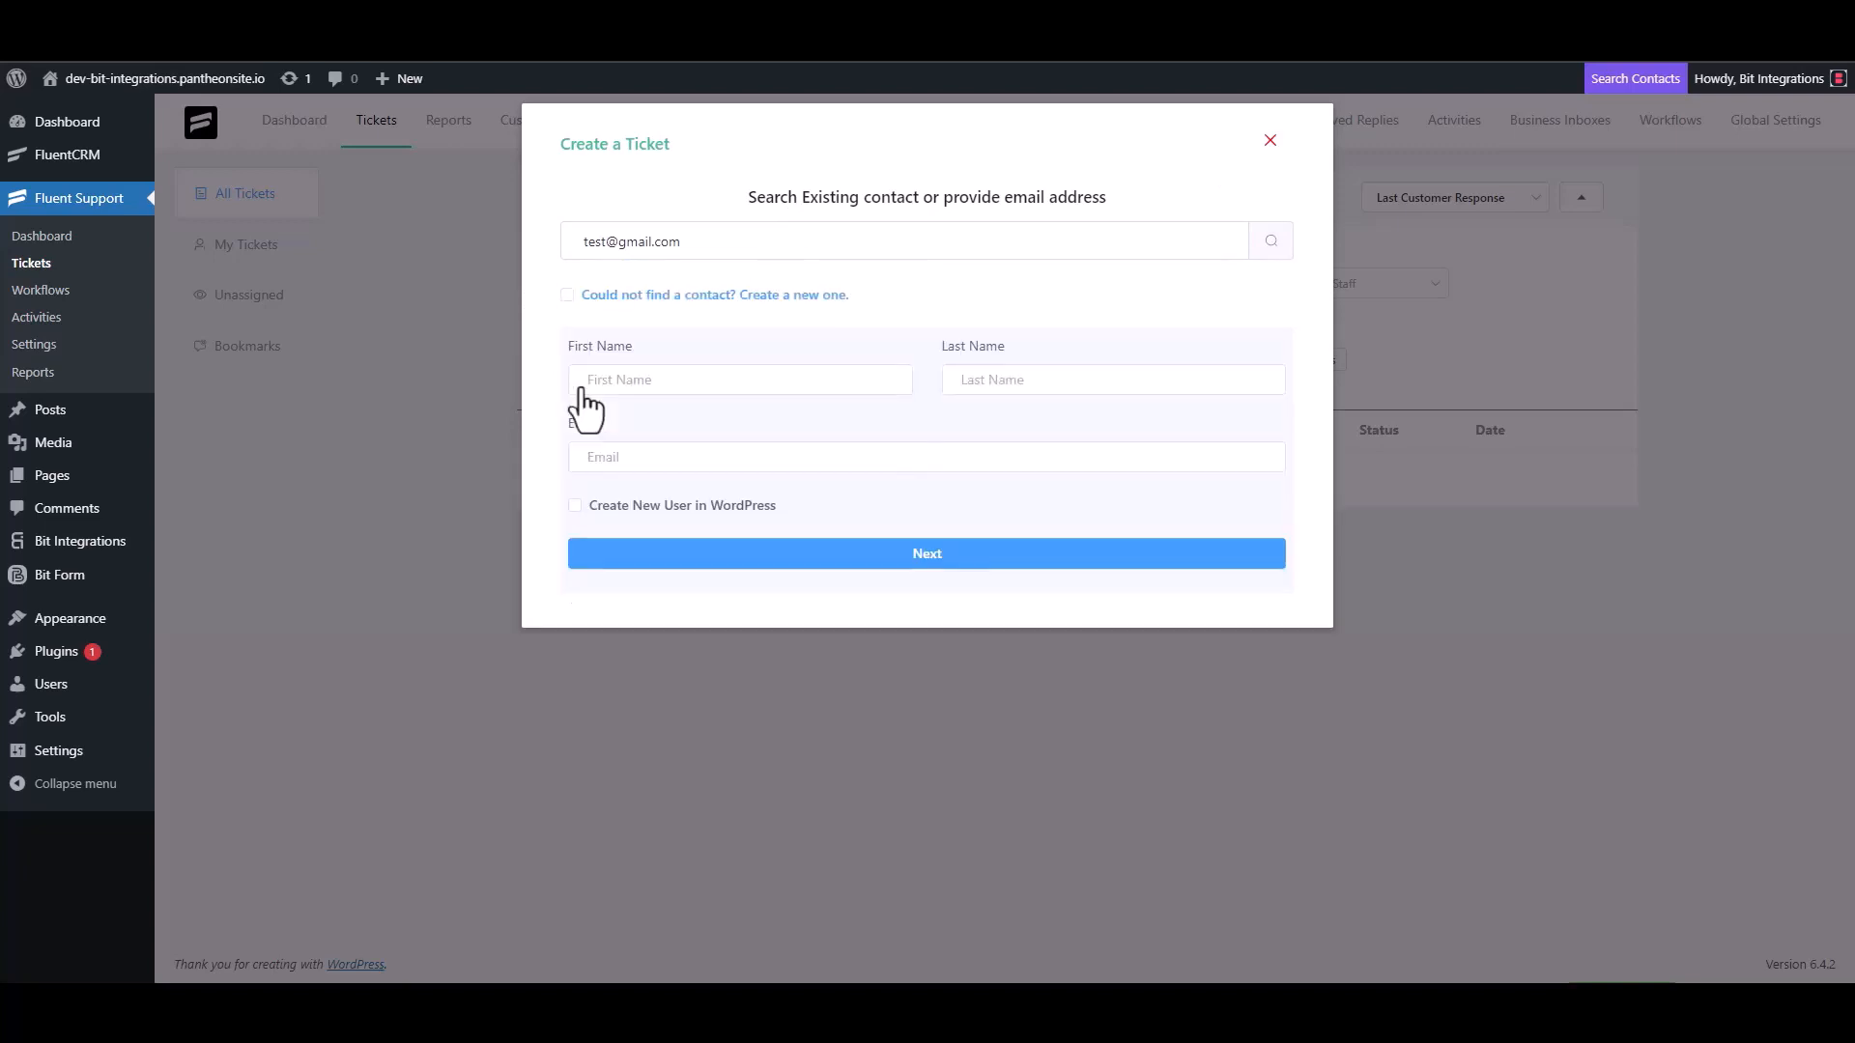
click(647, 382)
text(test3)
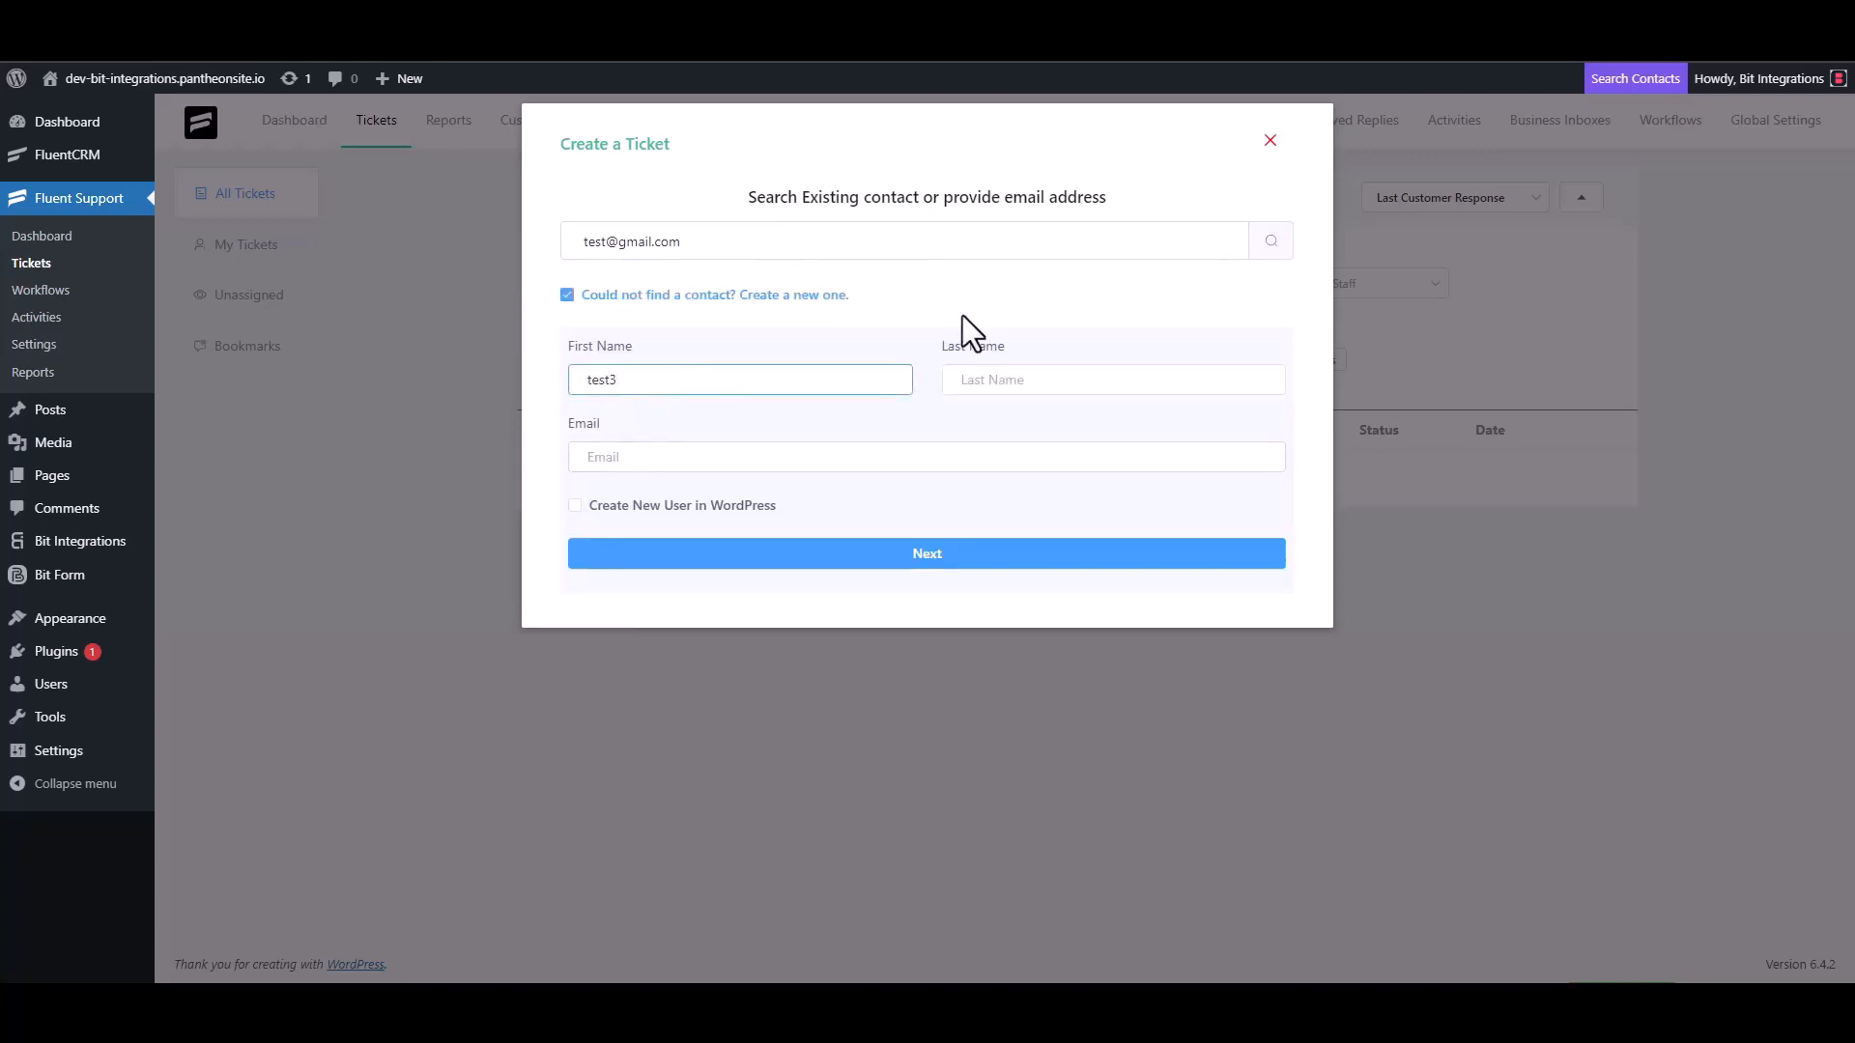
click(660, 459)
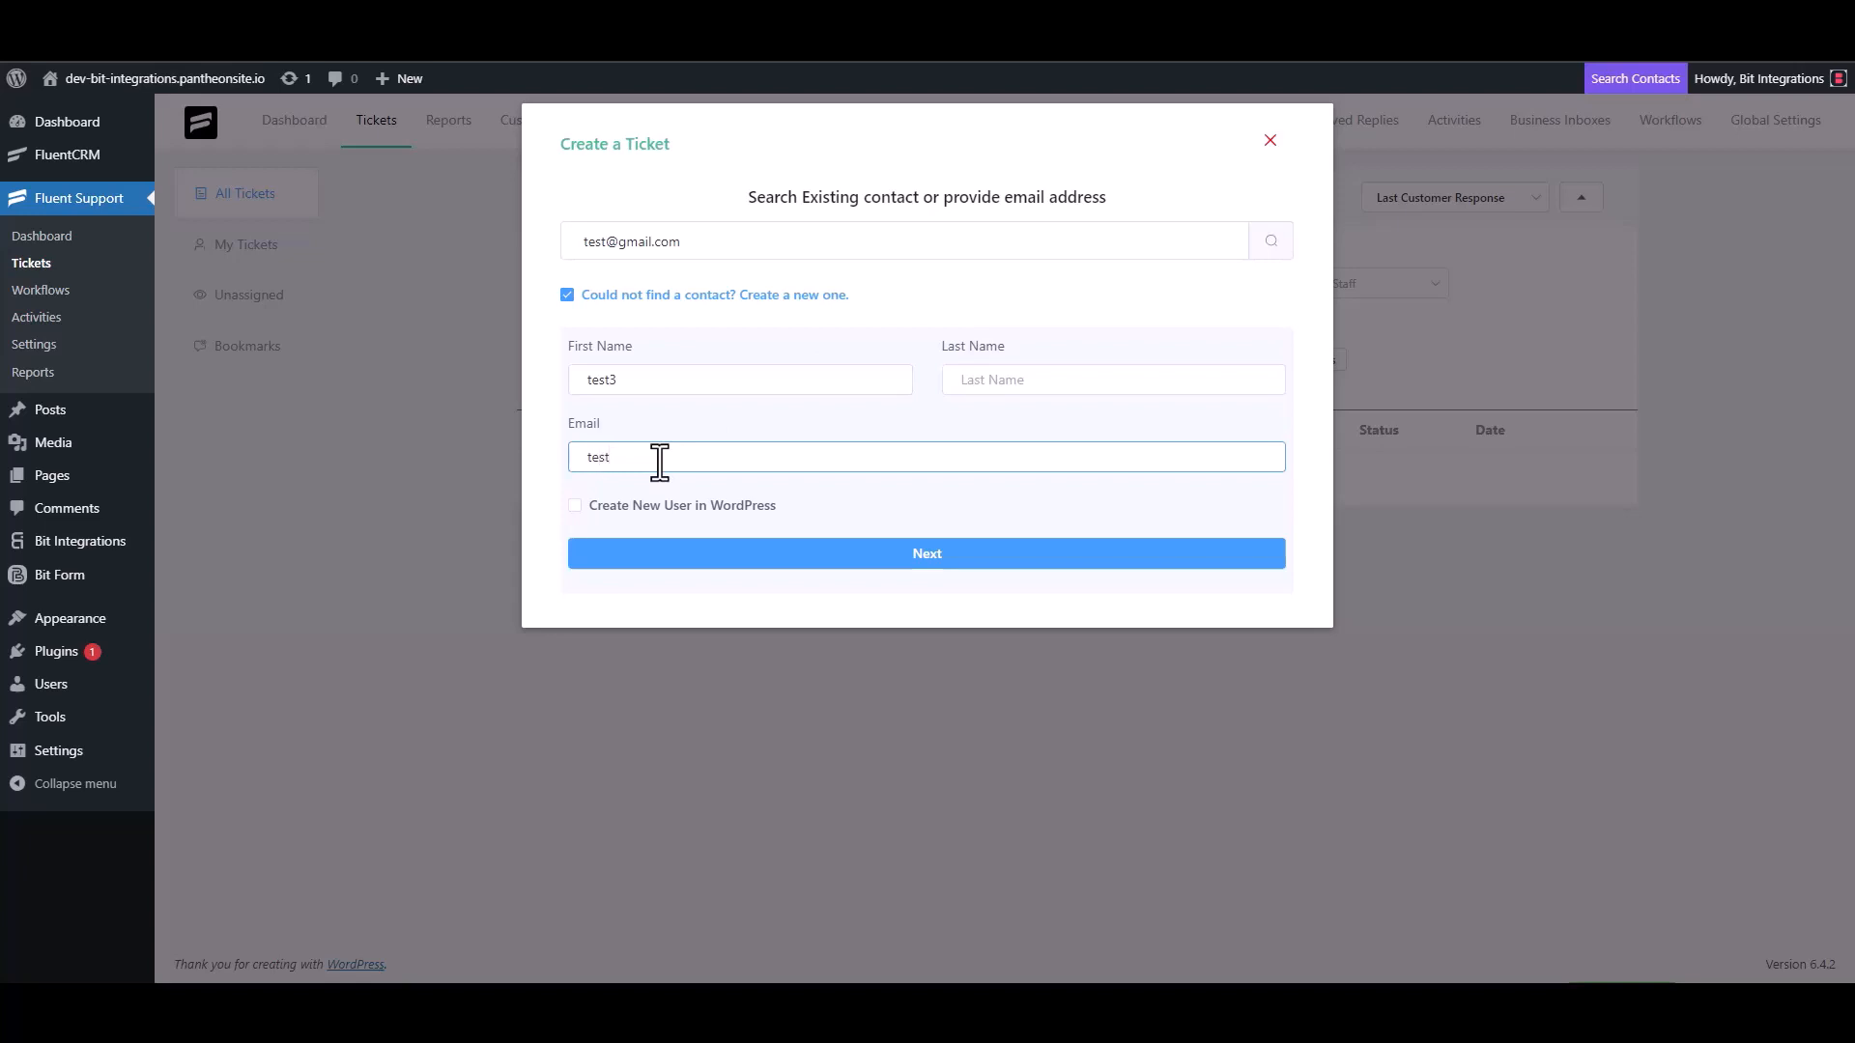
text(test3@gmail.com)
click(947, 558)
- Enter 'test' as the ticket subject and details and create the ticket
click(674, 348)
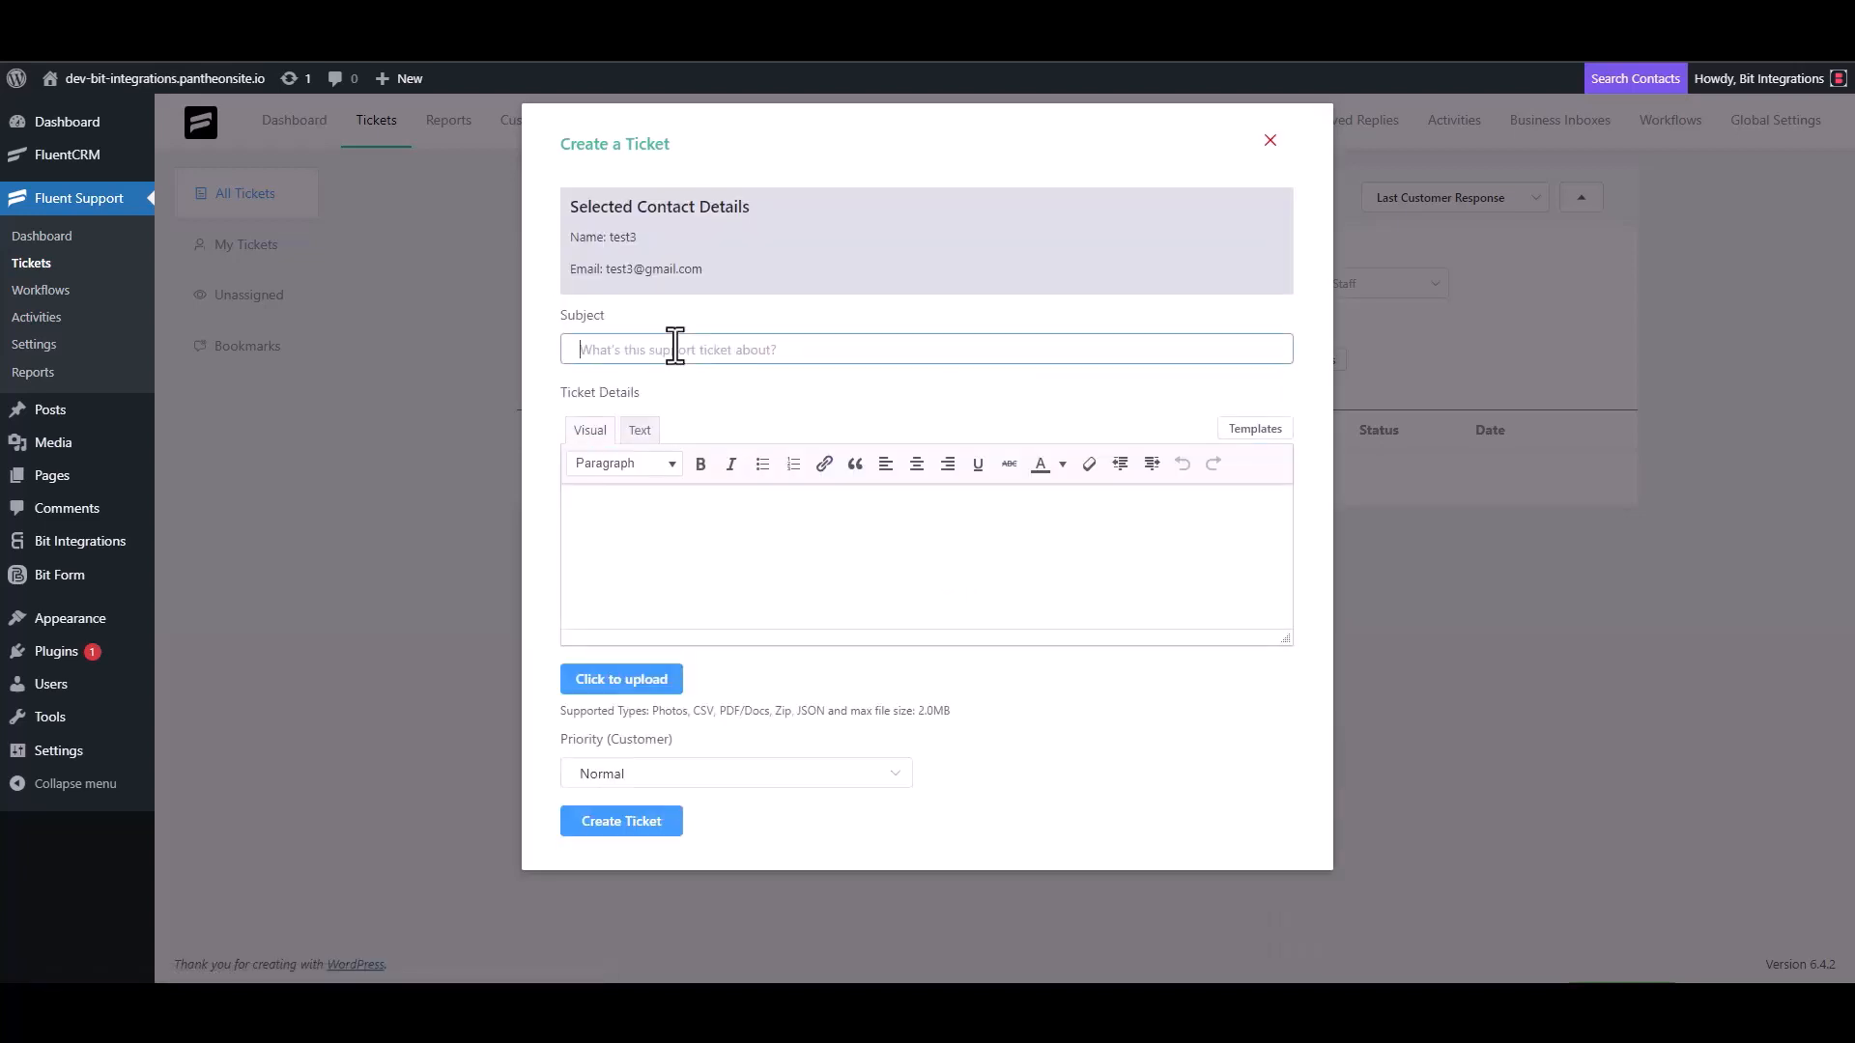
text(test)
click(655, 518)
text(test)
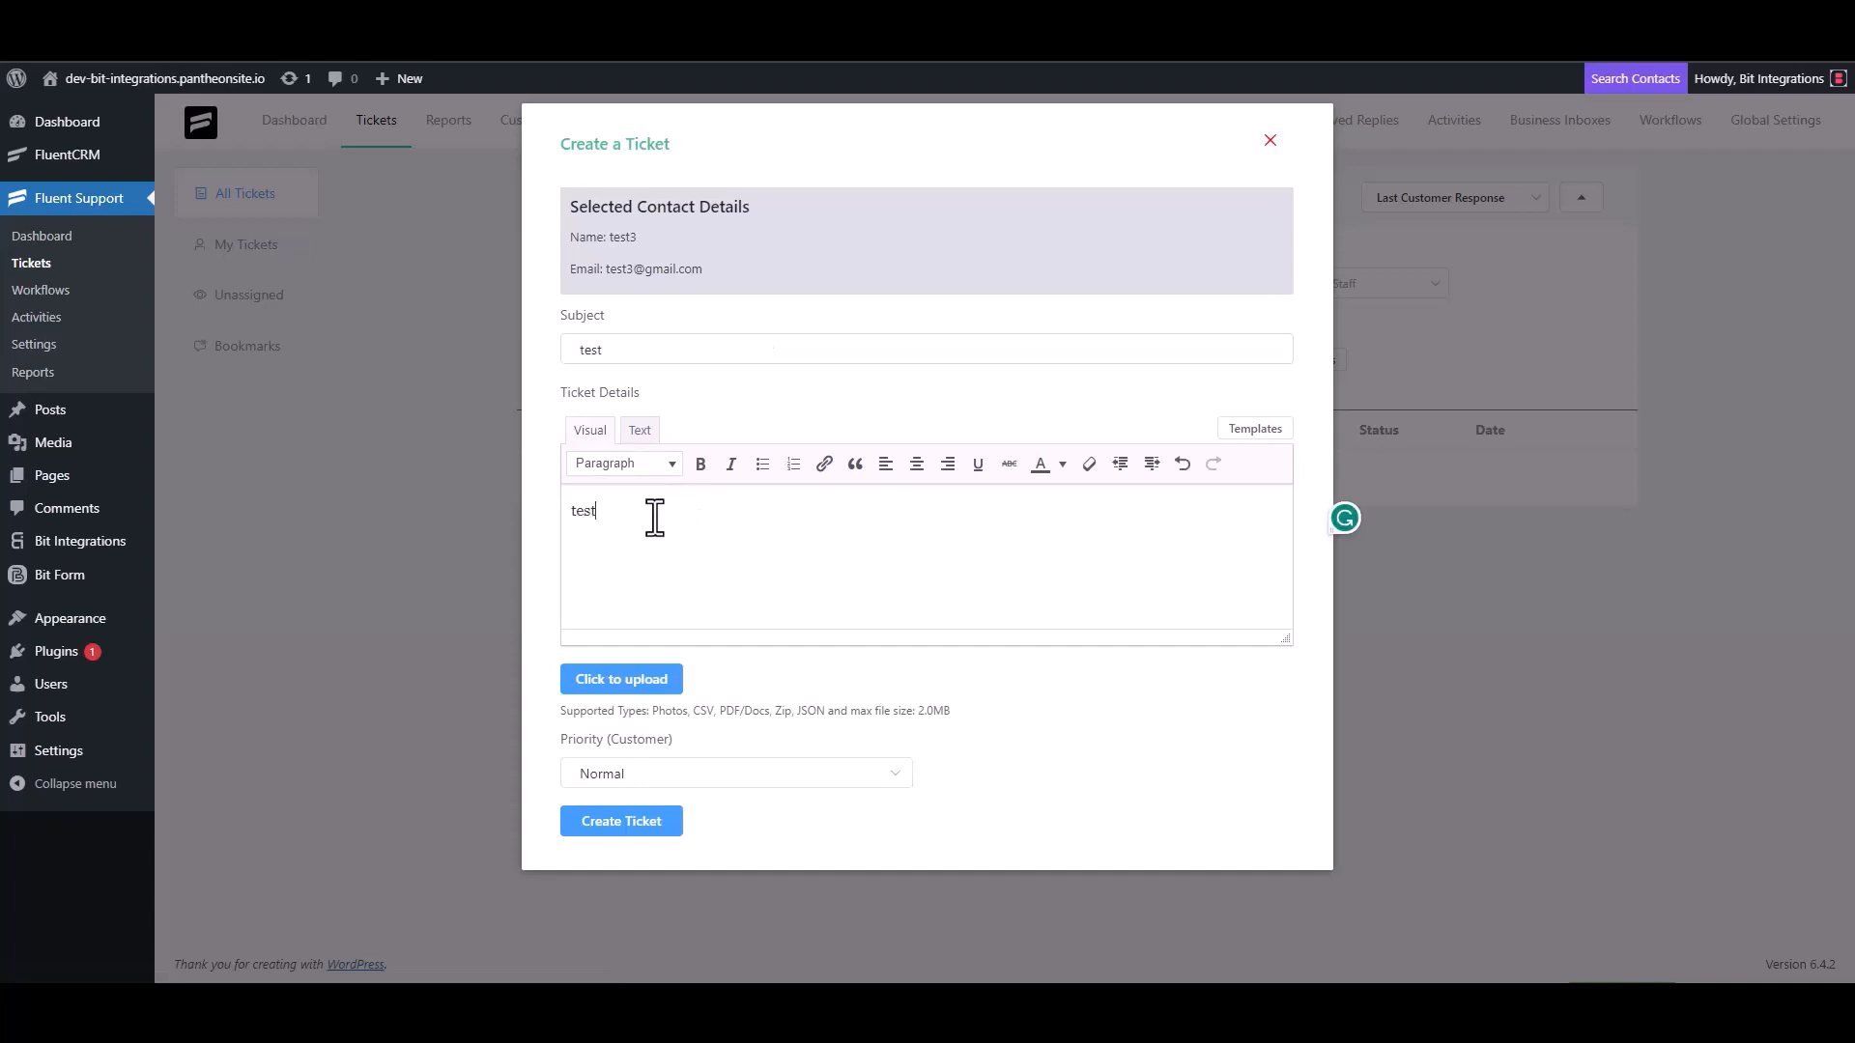
click(629, 819)
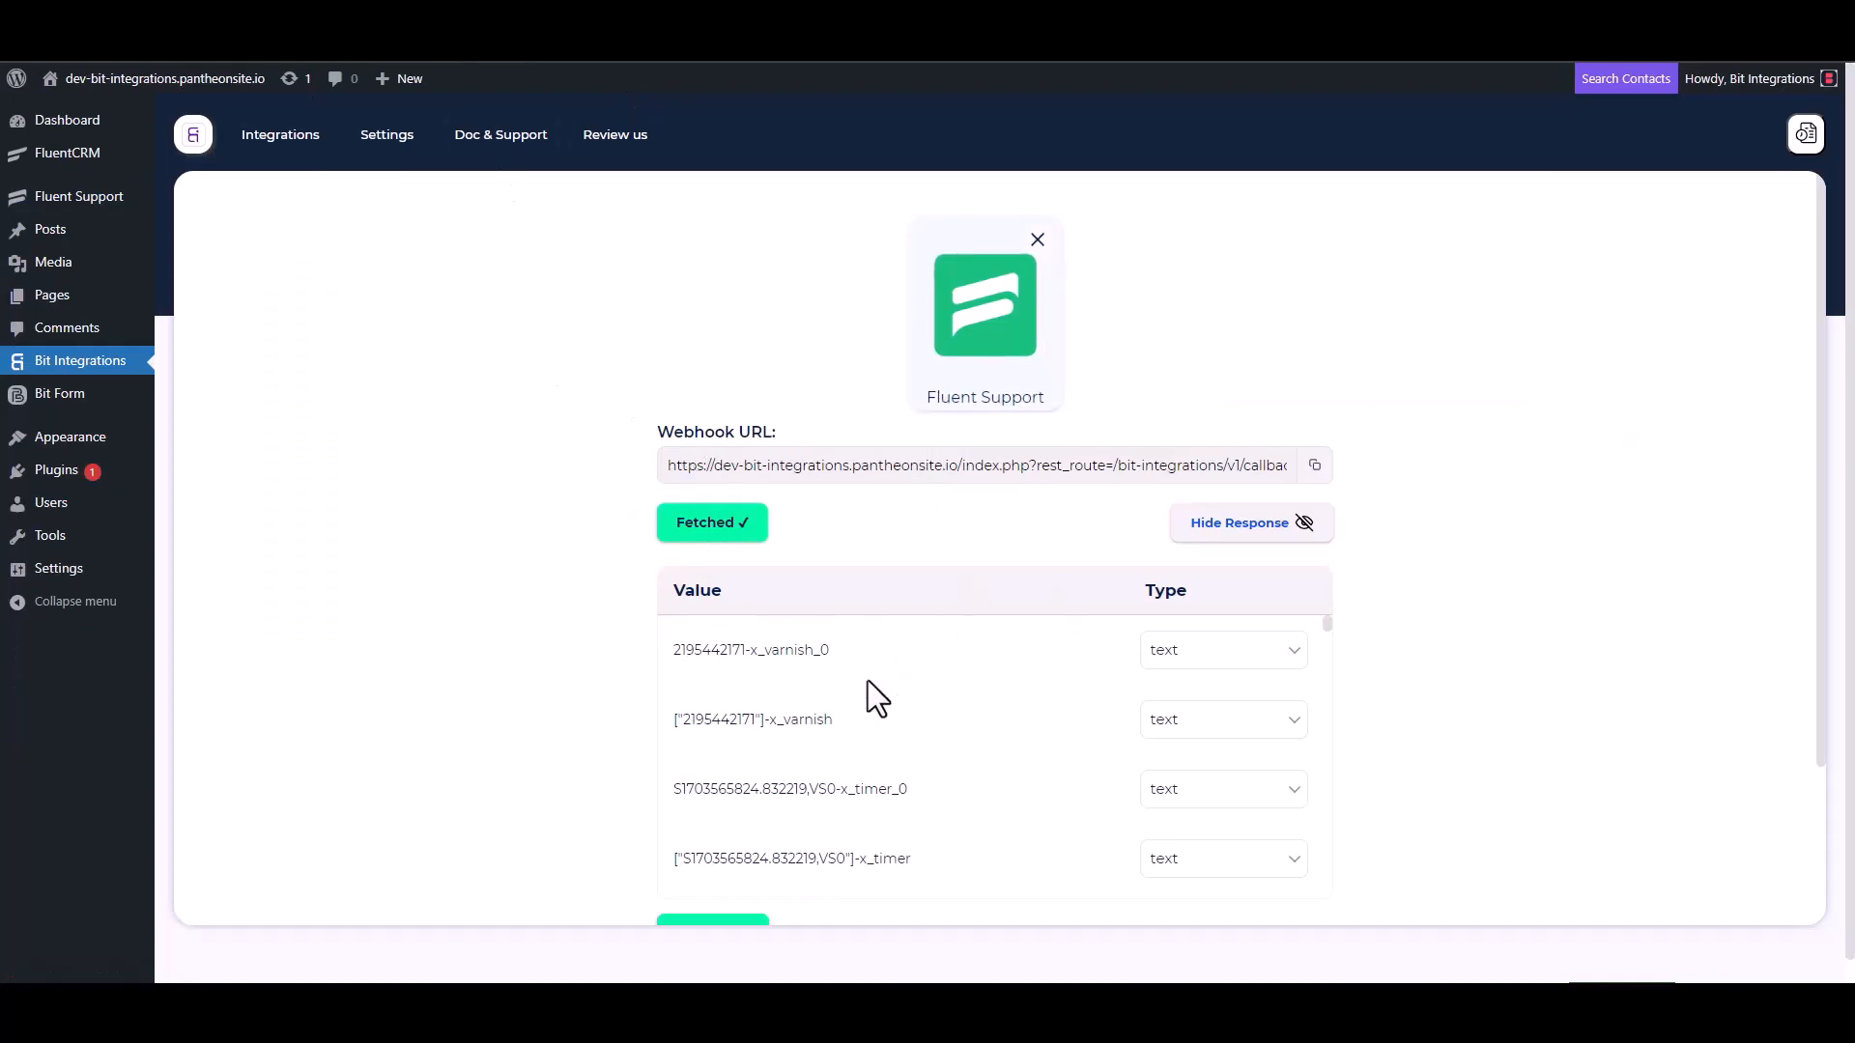
- Search 'zoho re' and choose Zoho Recruit as the action
scroll(862, 681, down, 3)
scroll(603, 744, down, 3)
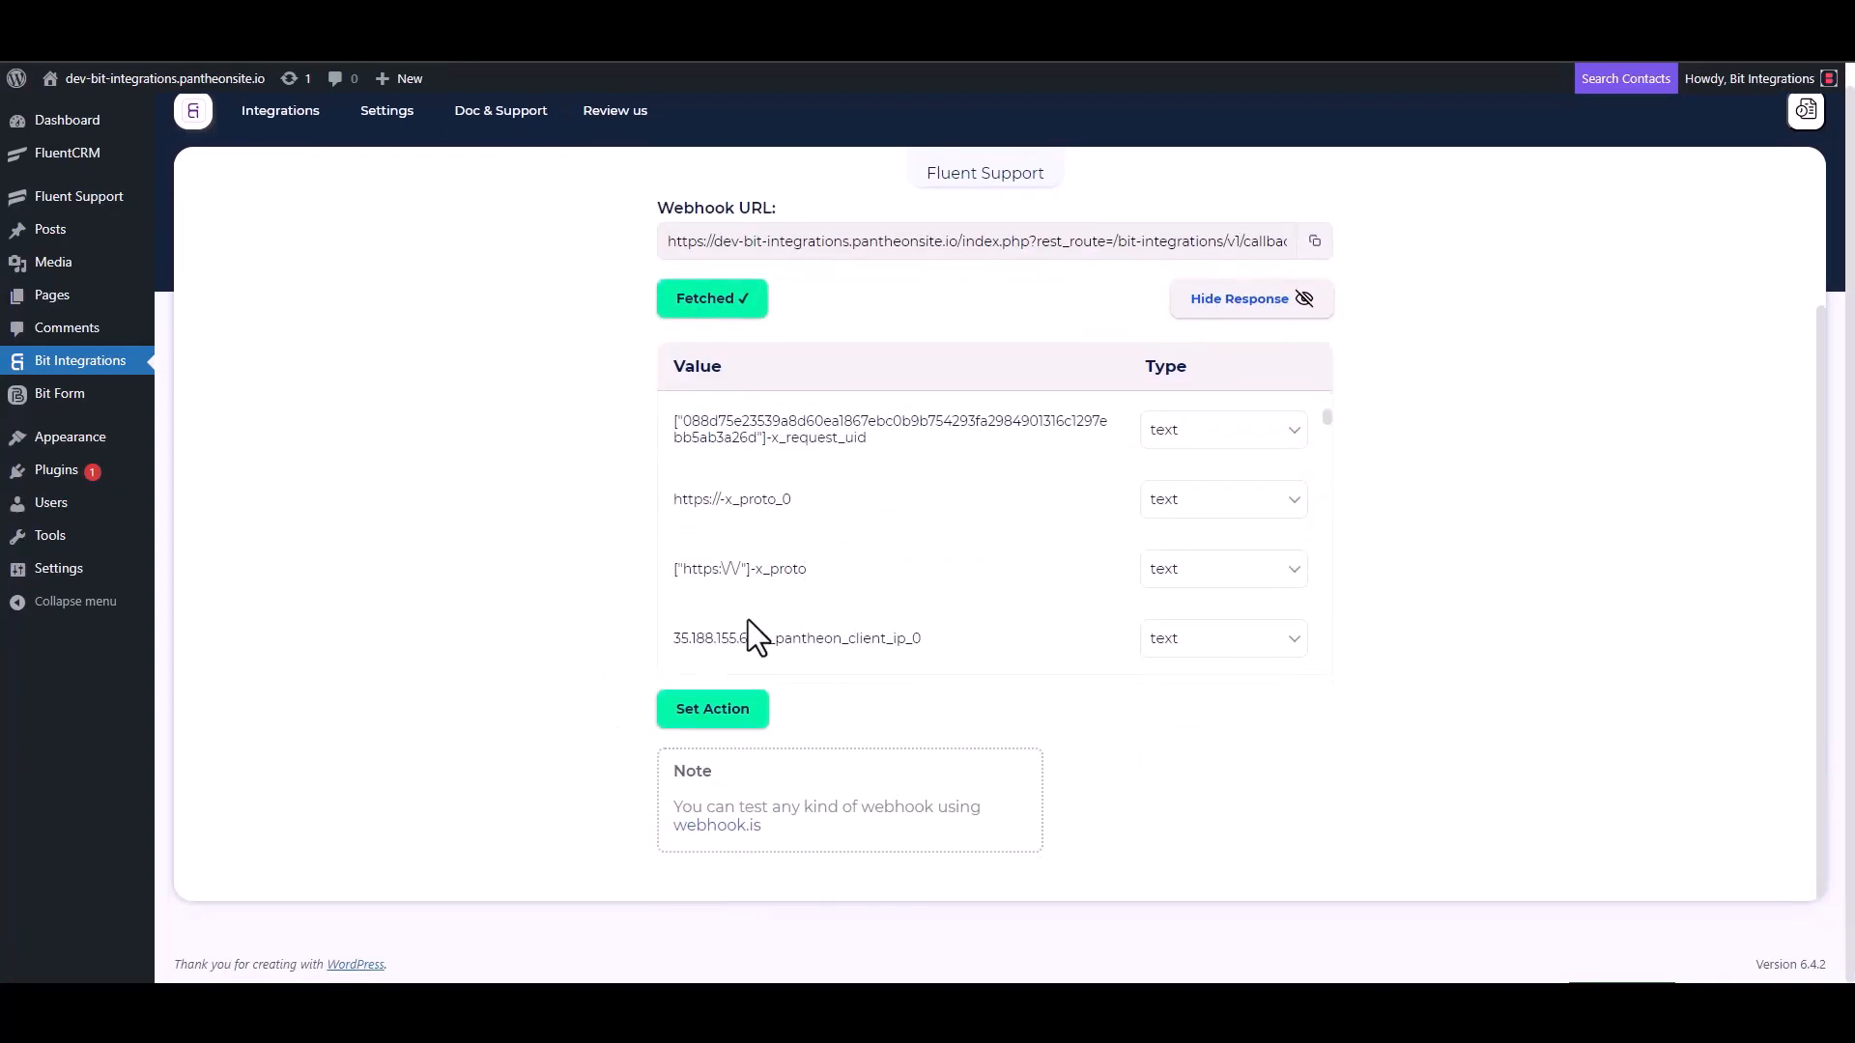
scroll(839, 521, down, 5)
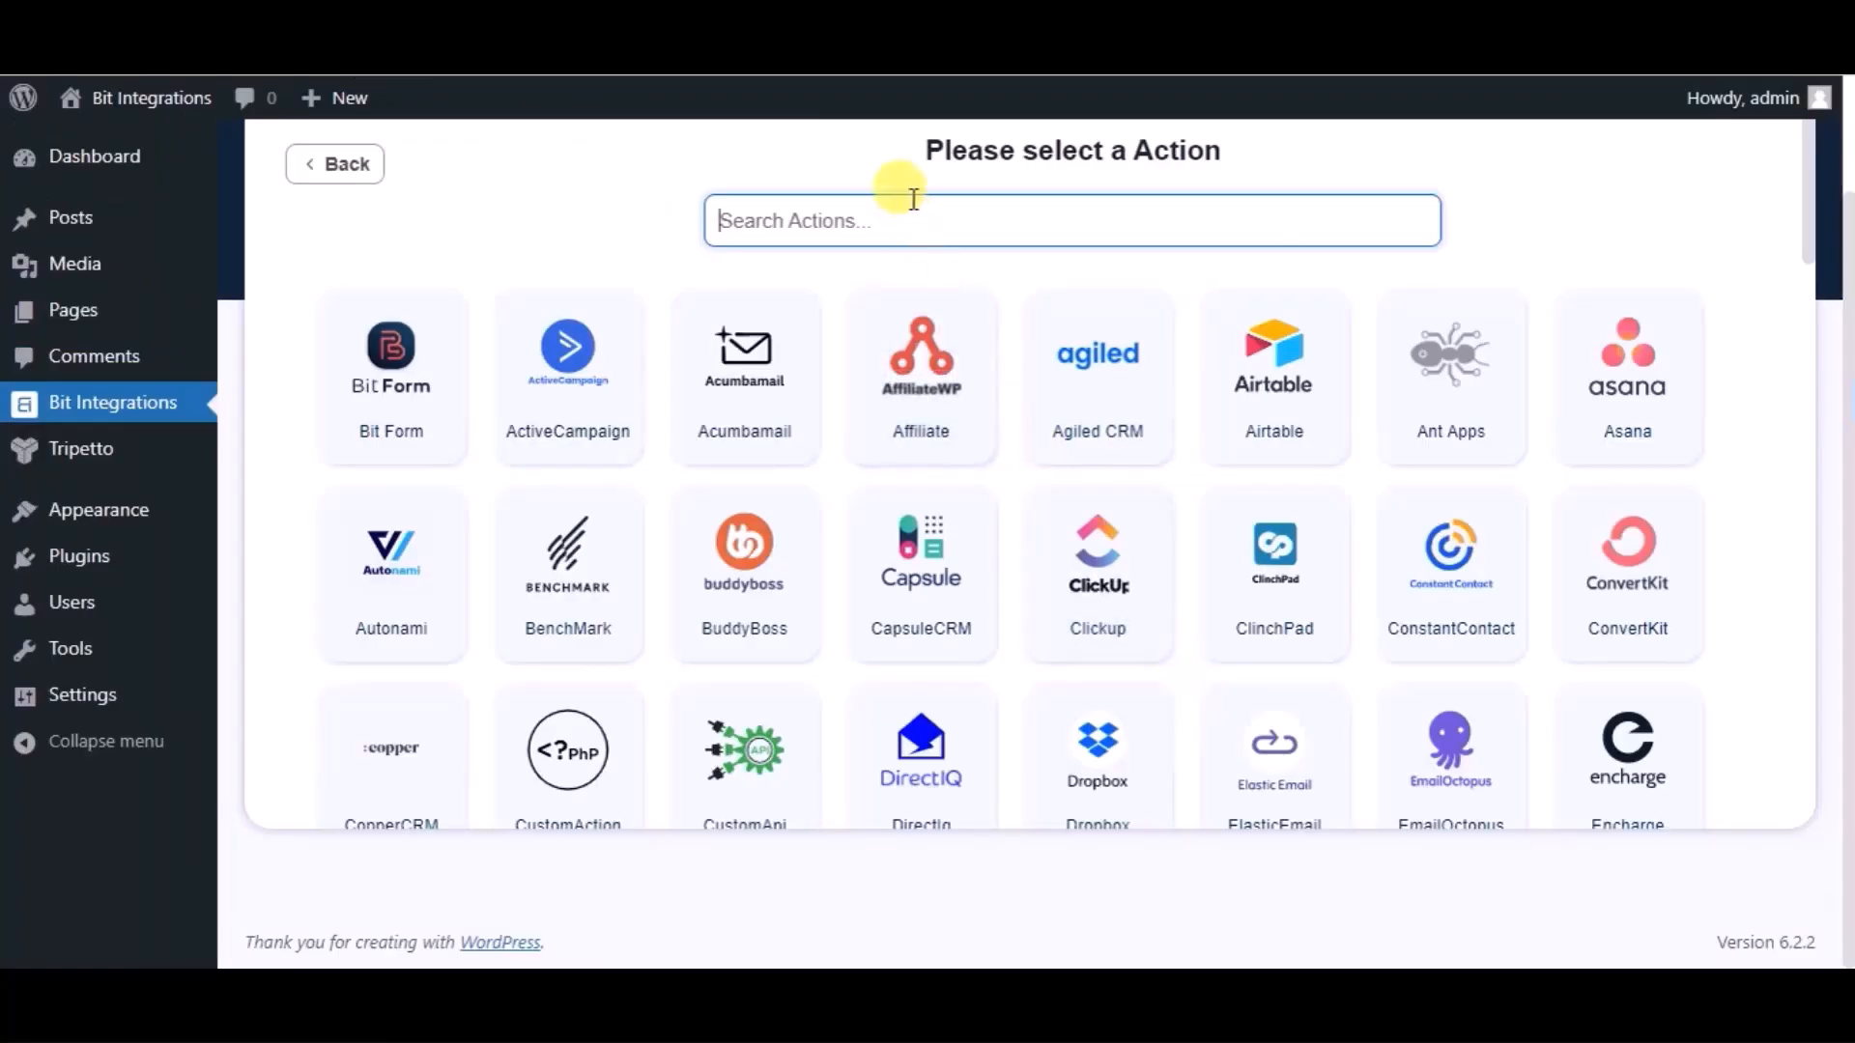
text(z)
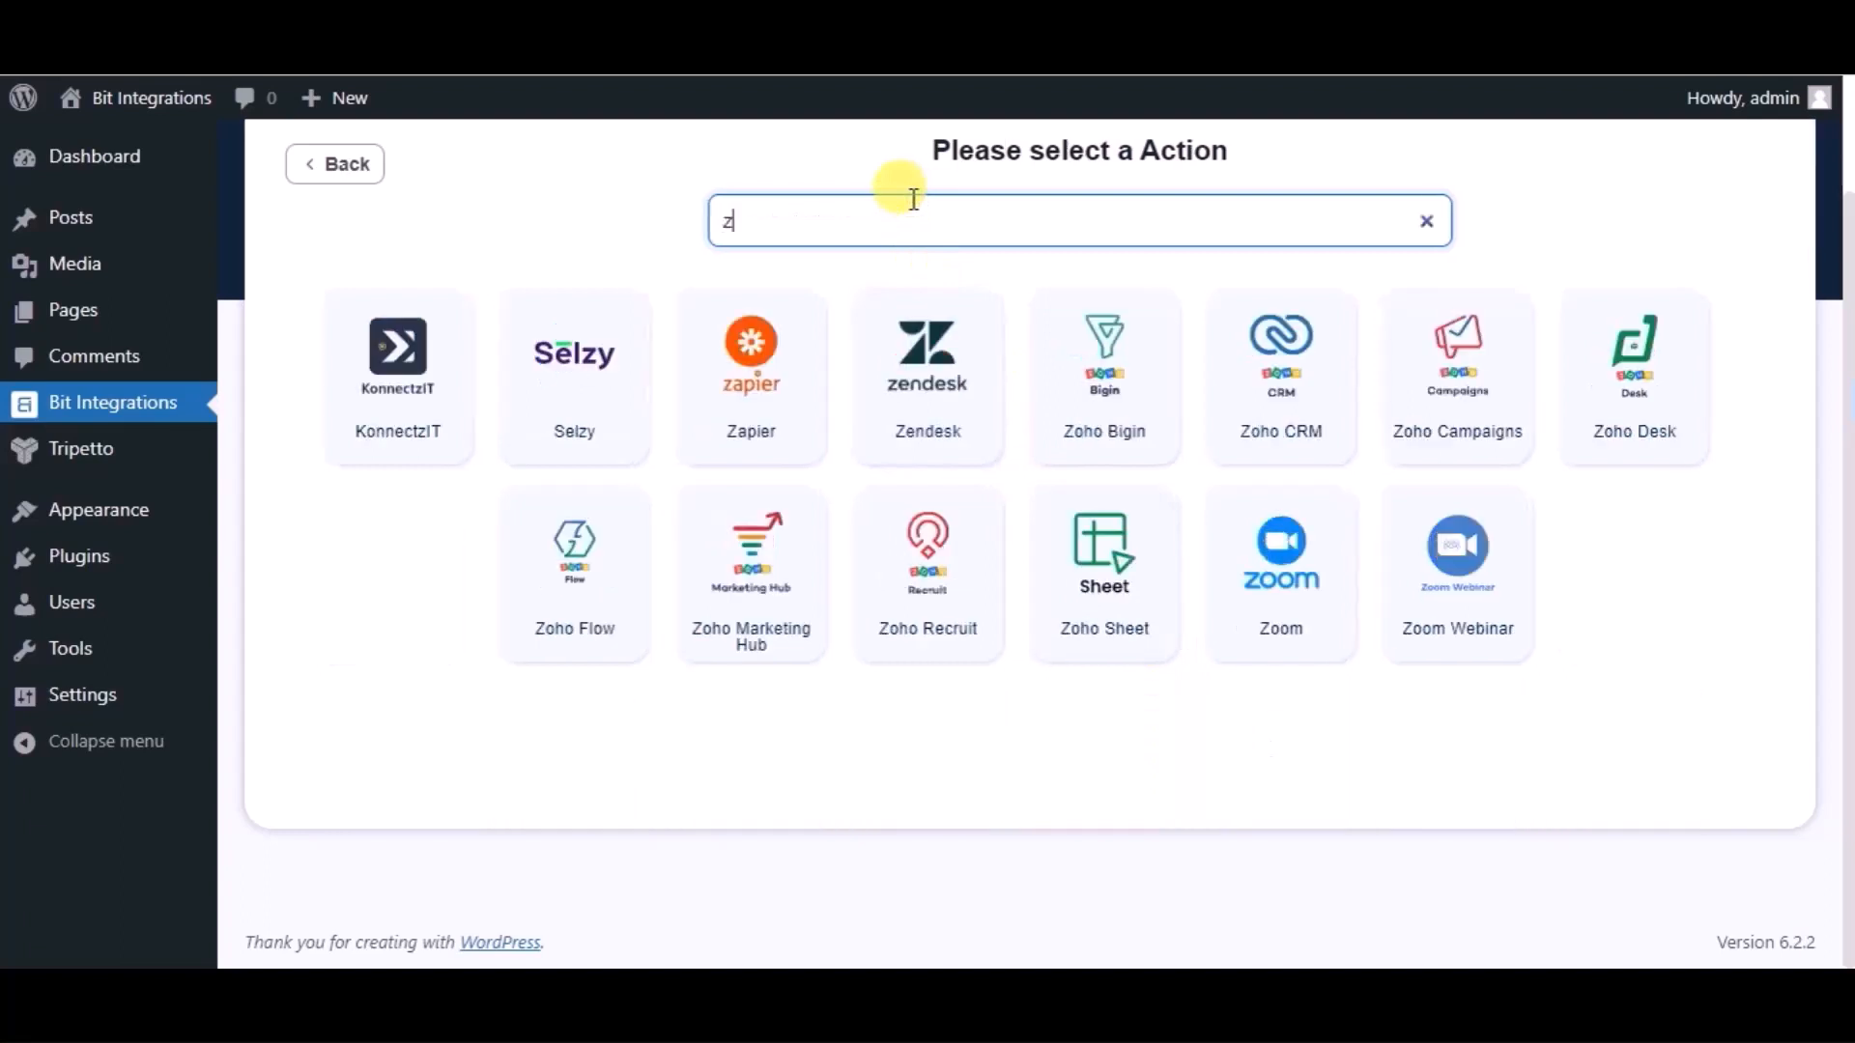
text(oho re)
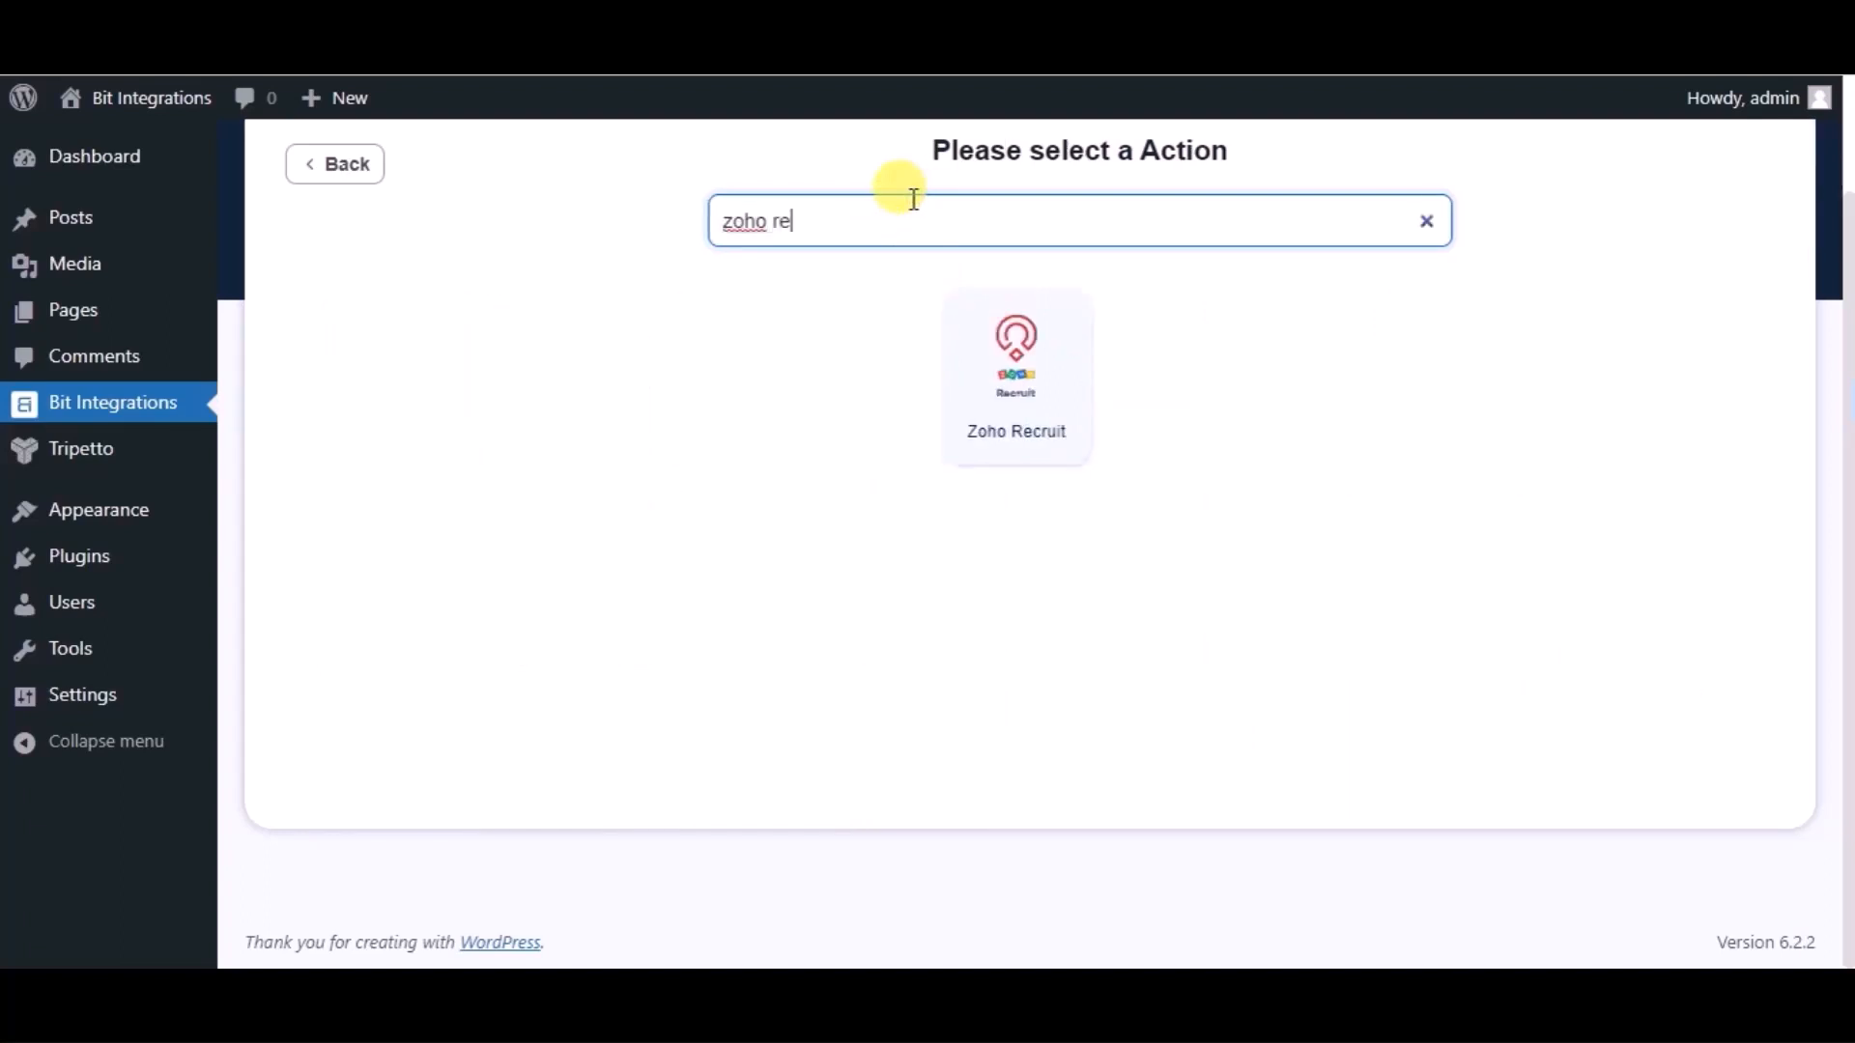
click(973, 352)
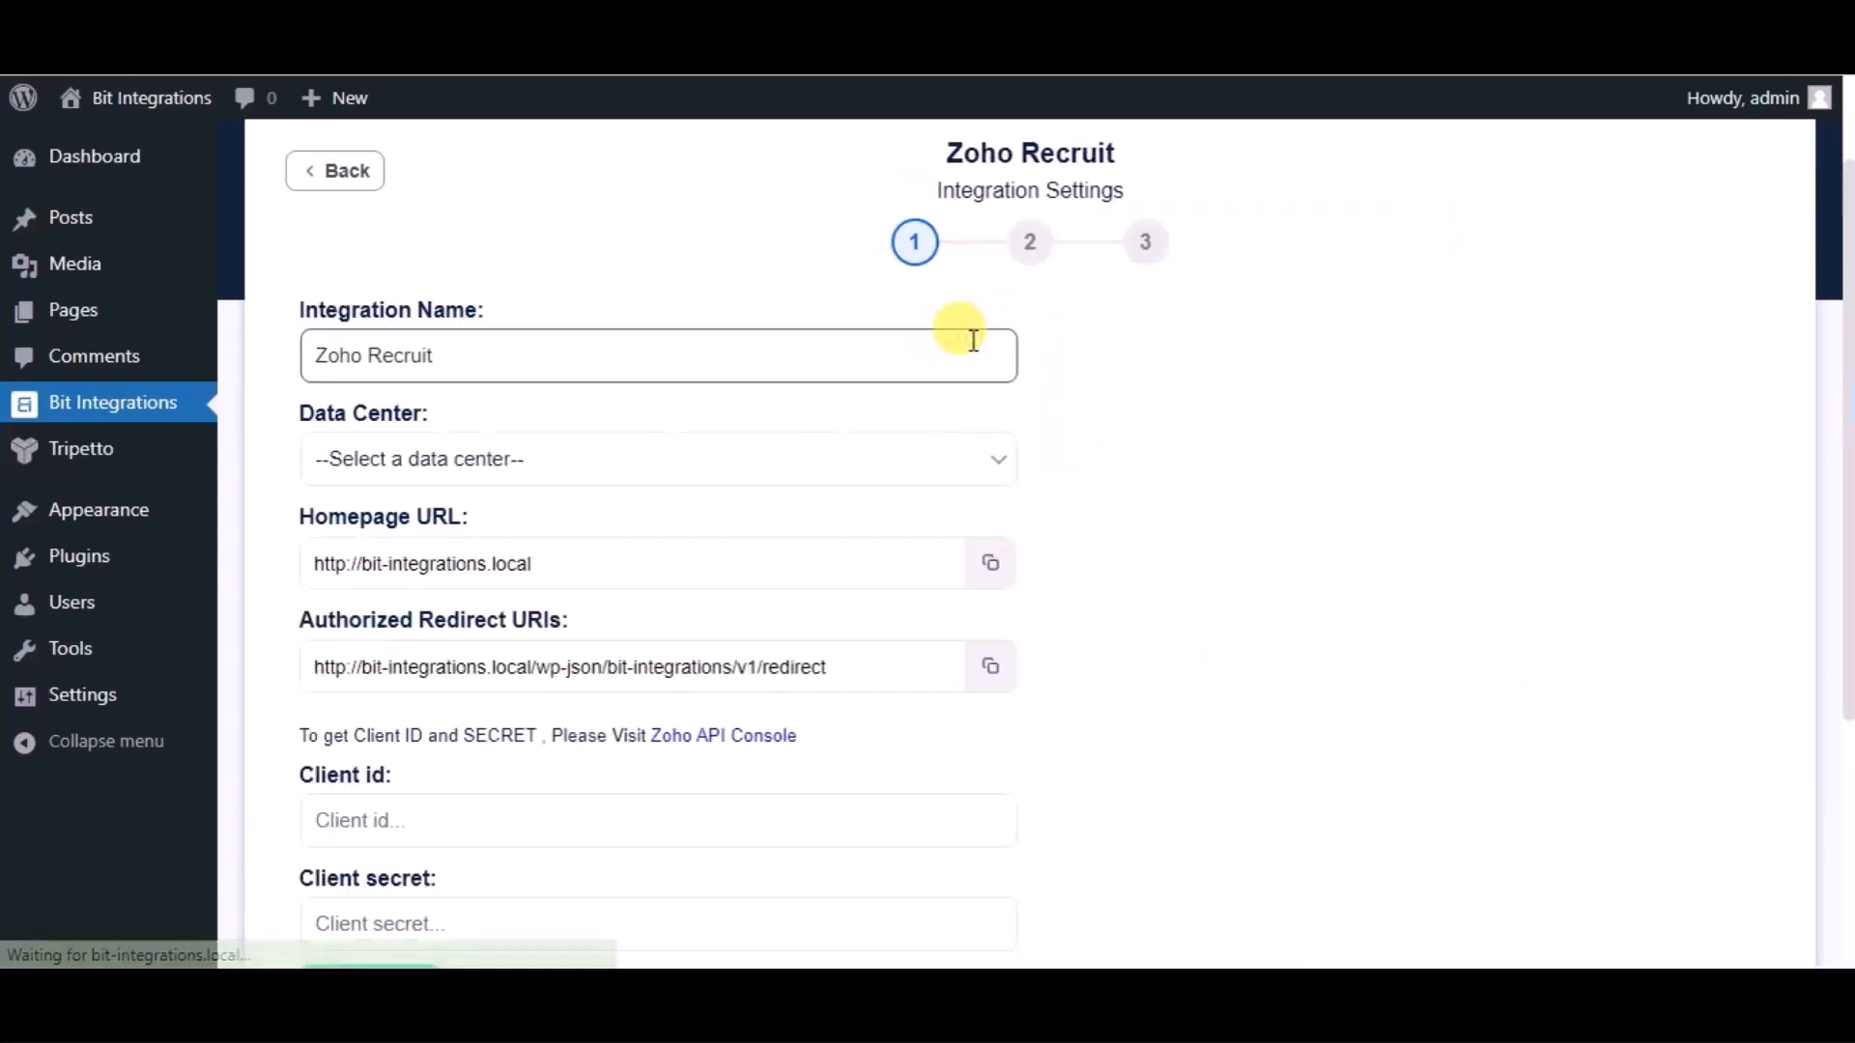
- Set the Zoho data center to zoho.com and follow the link to the Zoho API Console
click(577, 457)
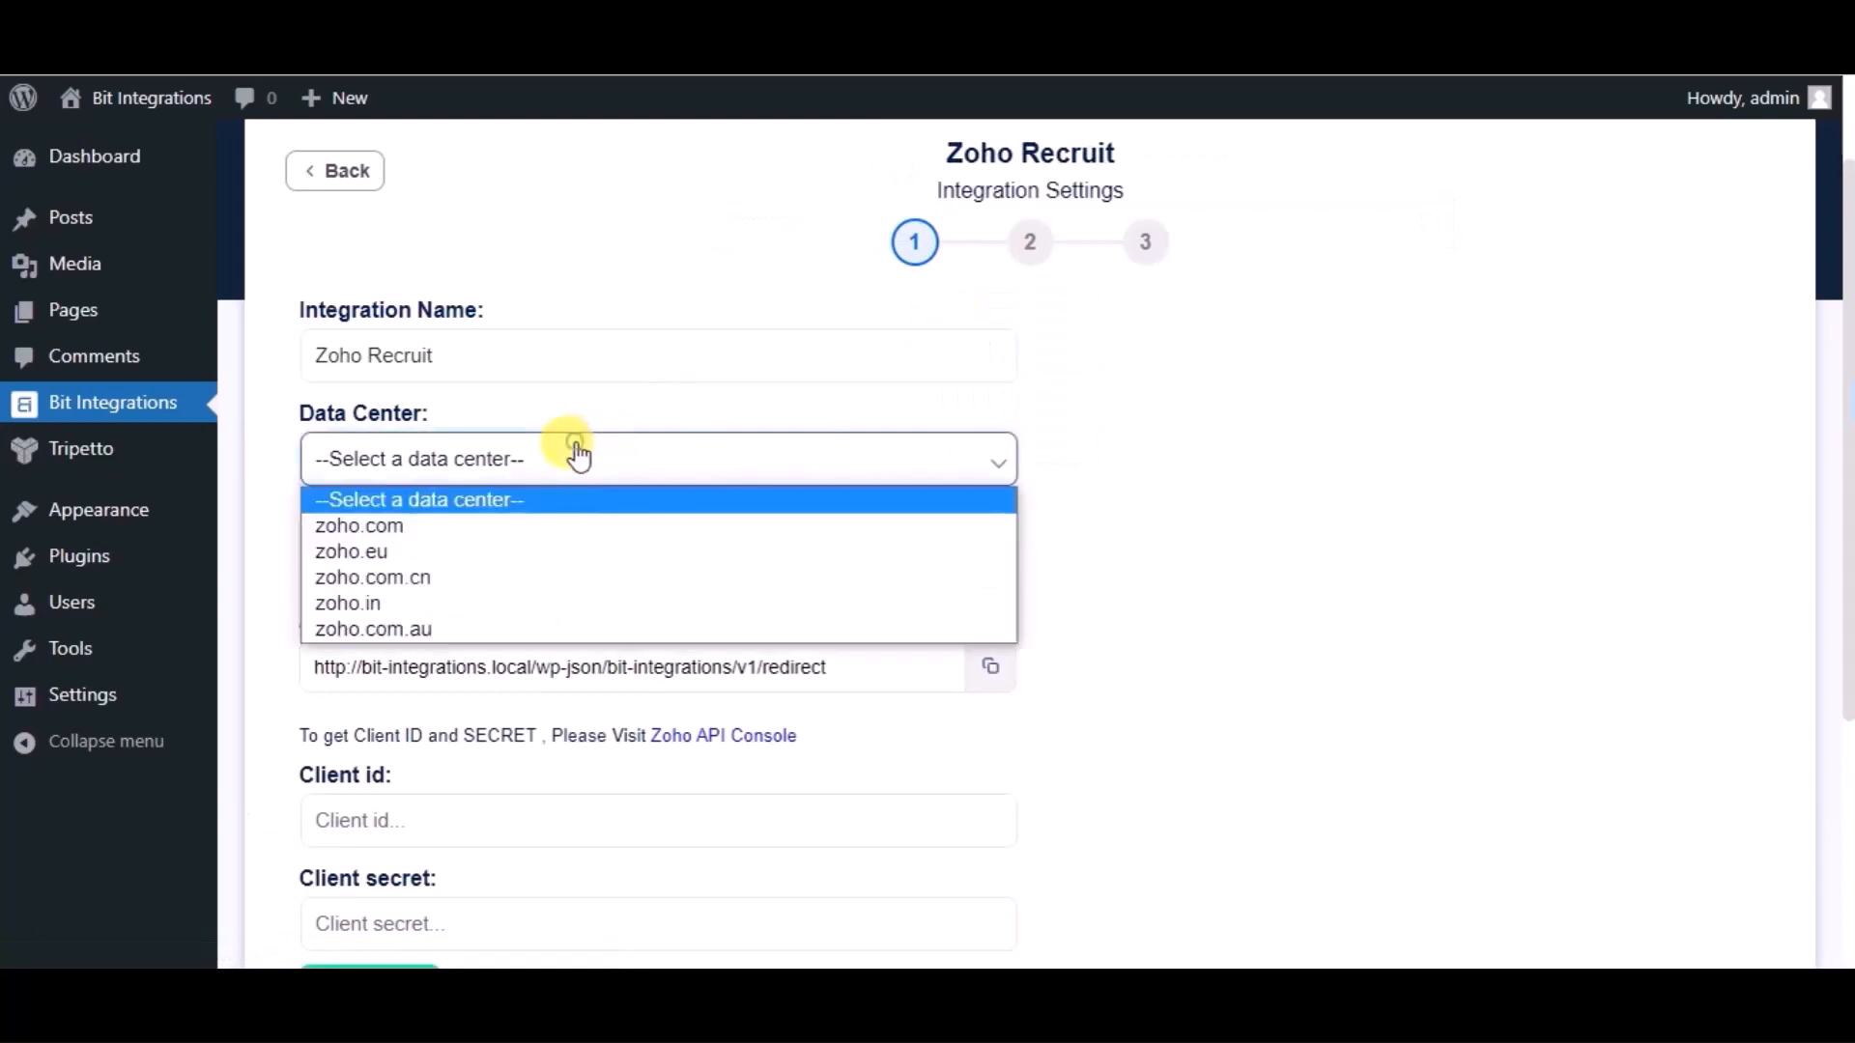
click(356, 531)
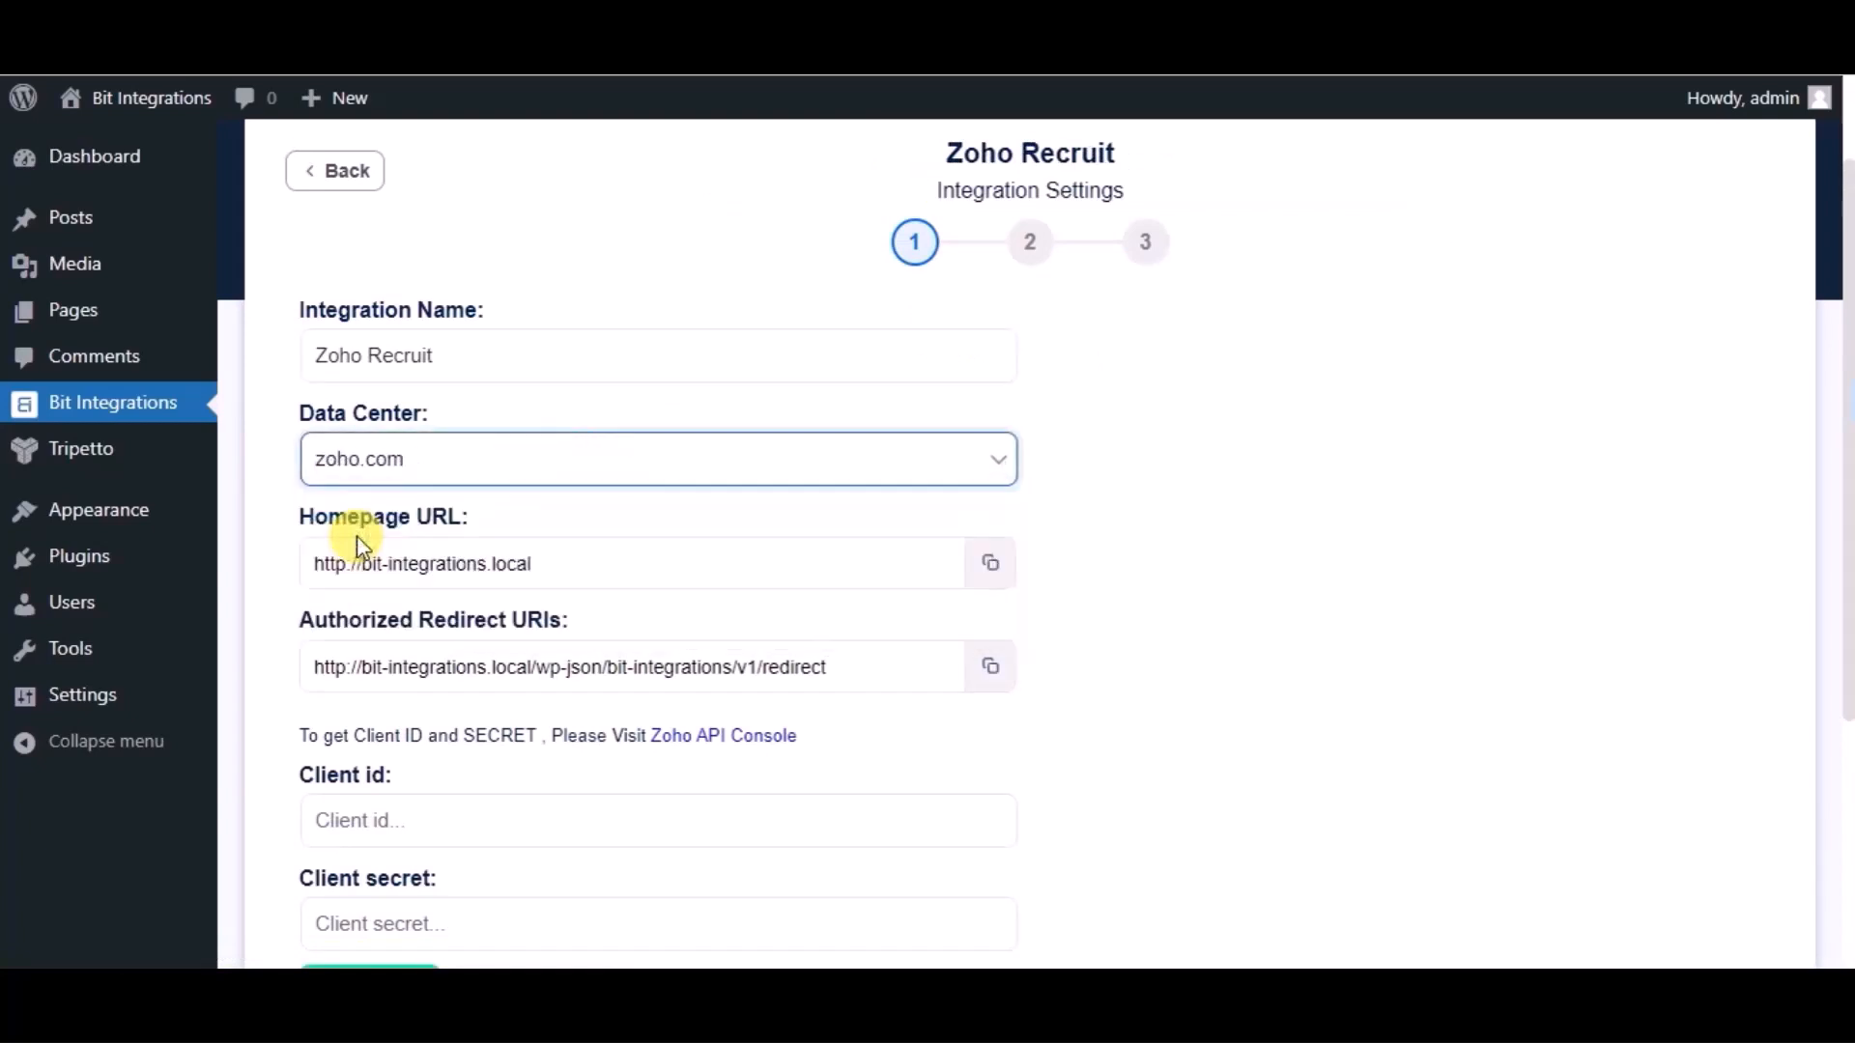
scroll(866, 756, down, 3)
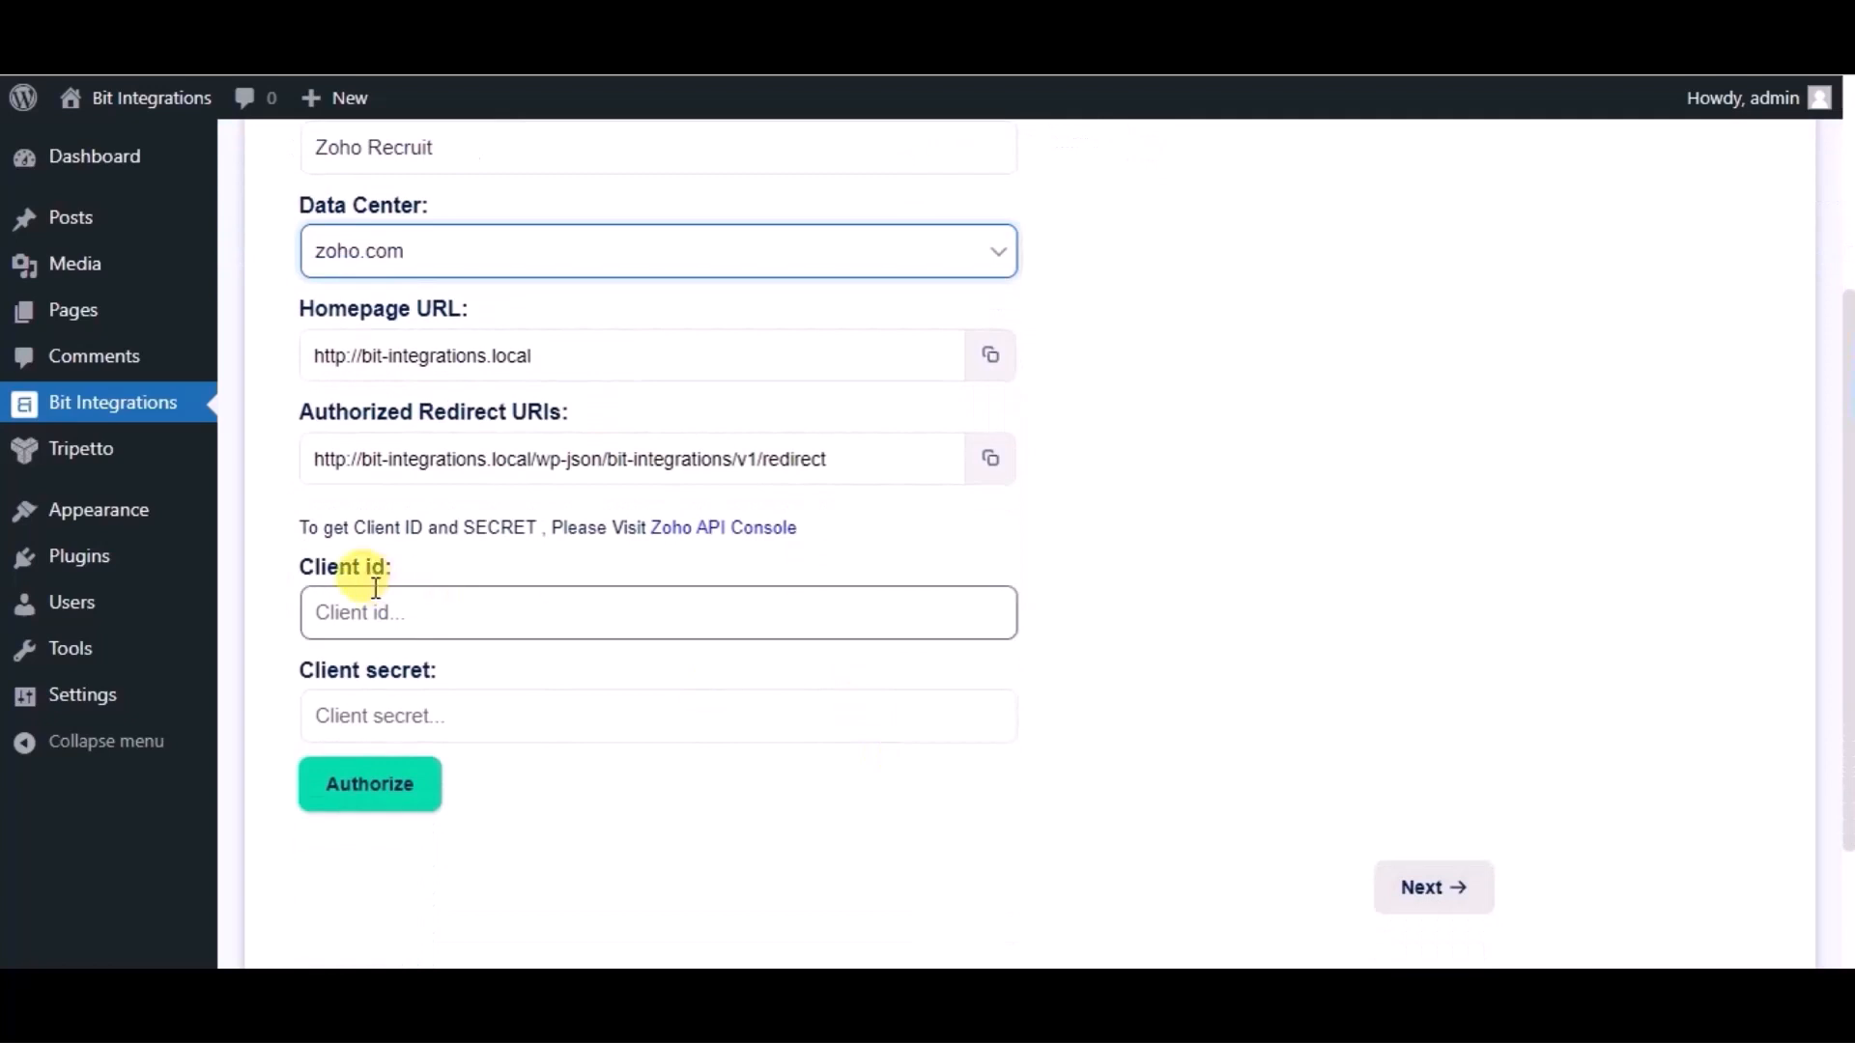
click(767, 531)
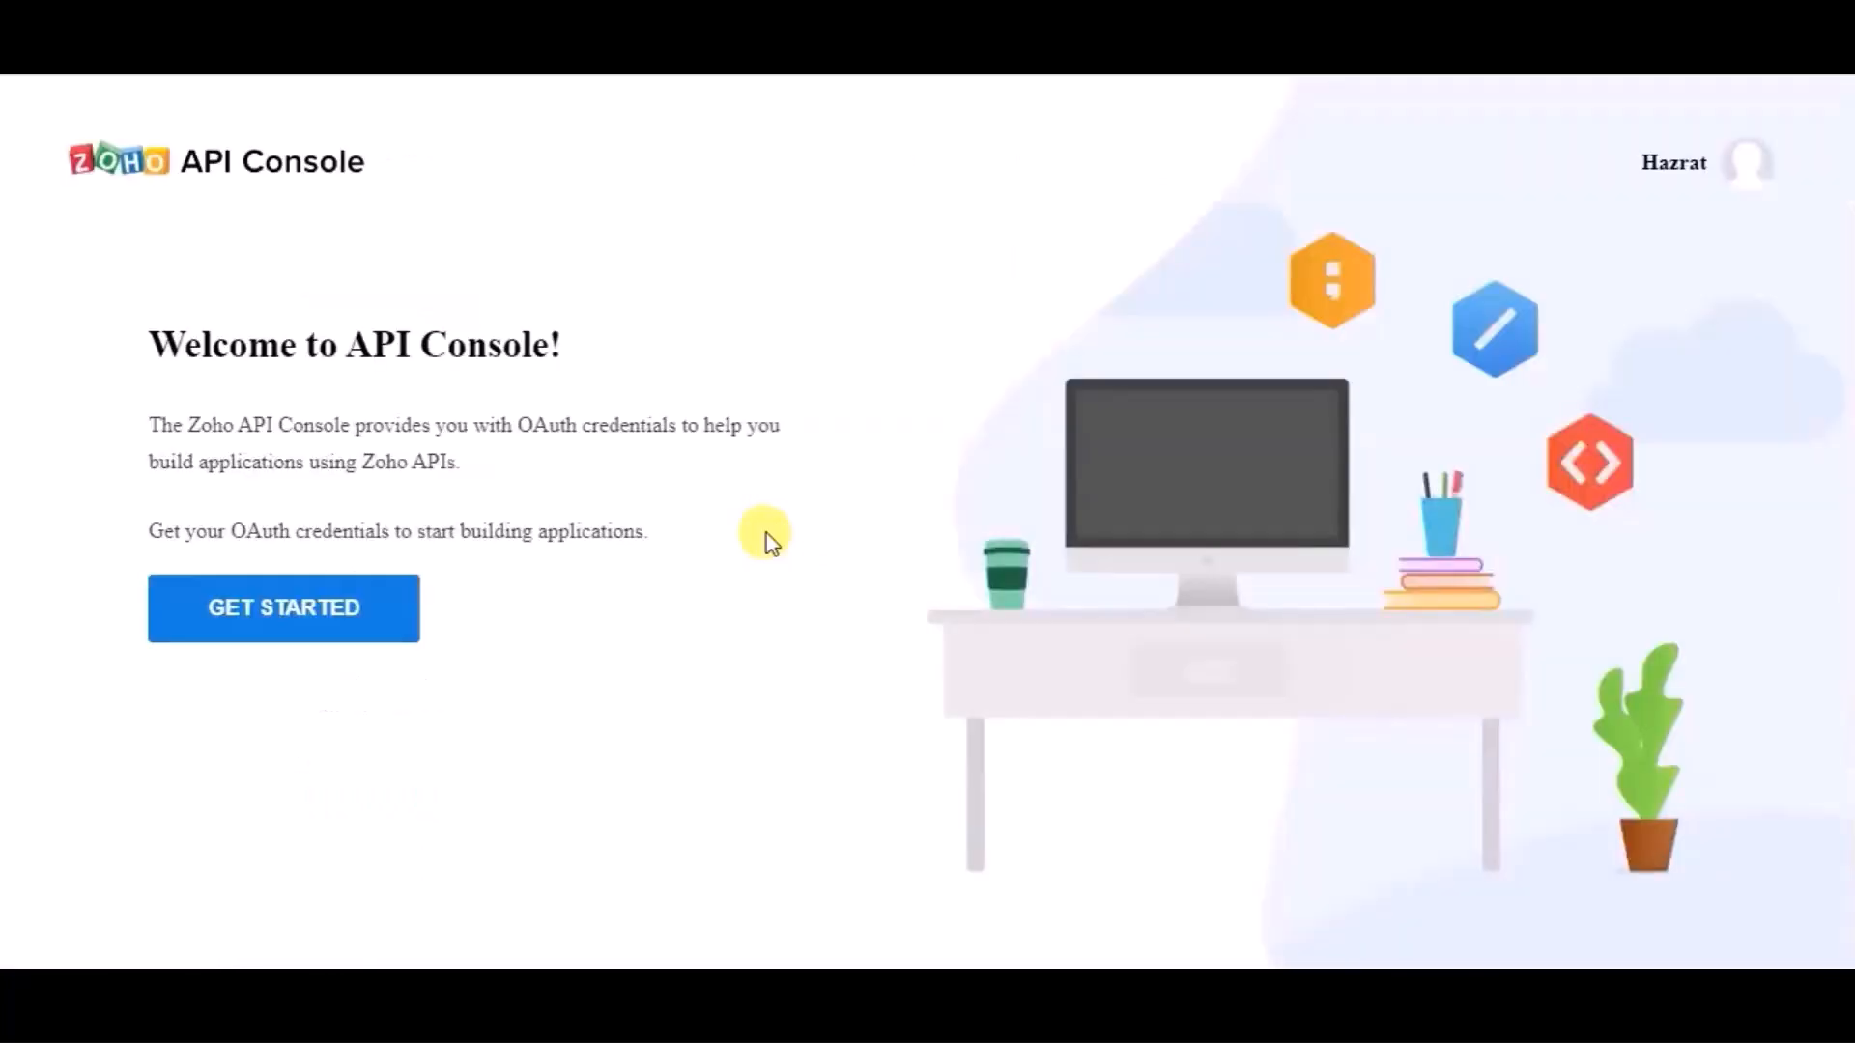
click(330, 612)
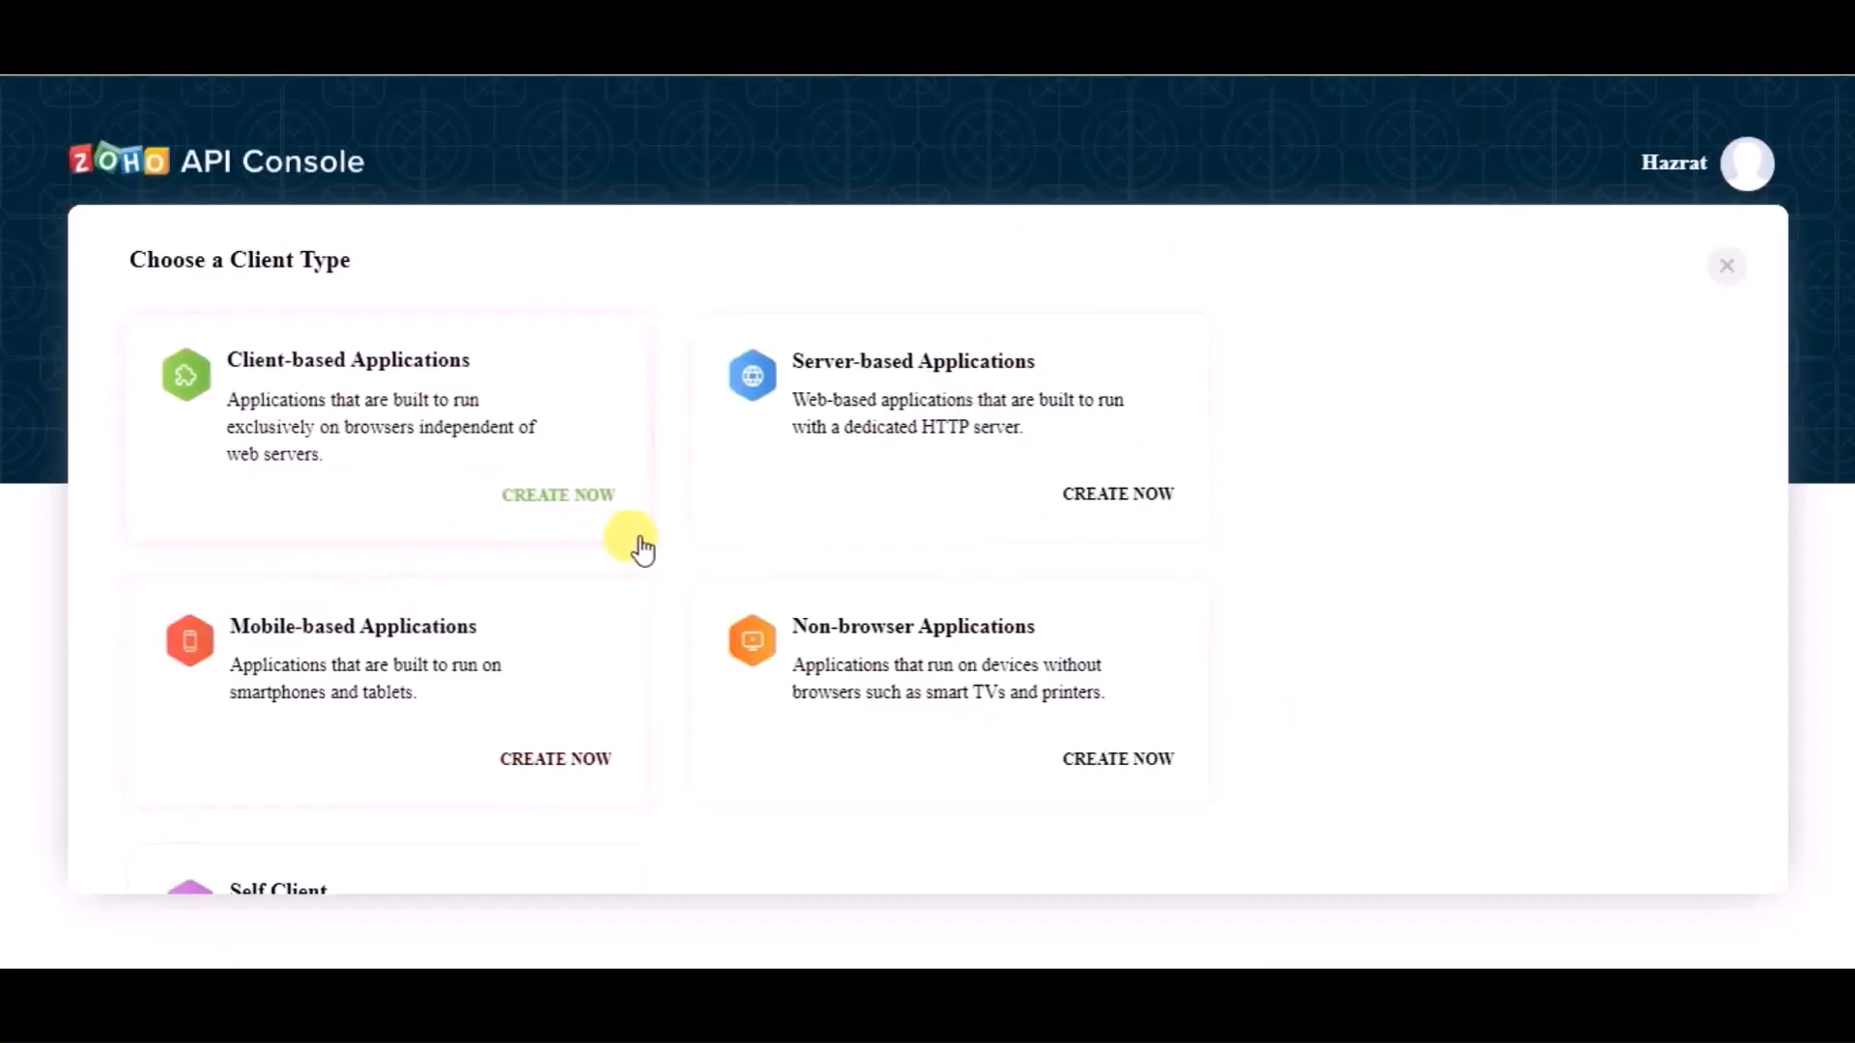
click(964, 361)
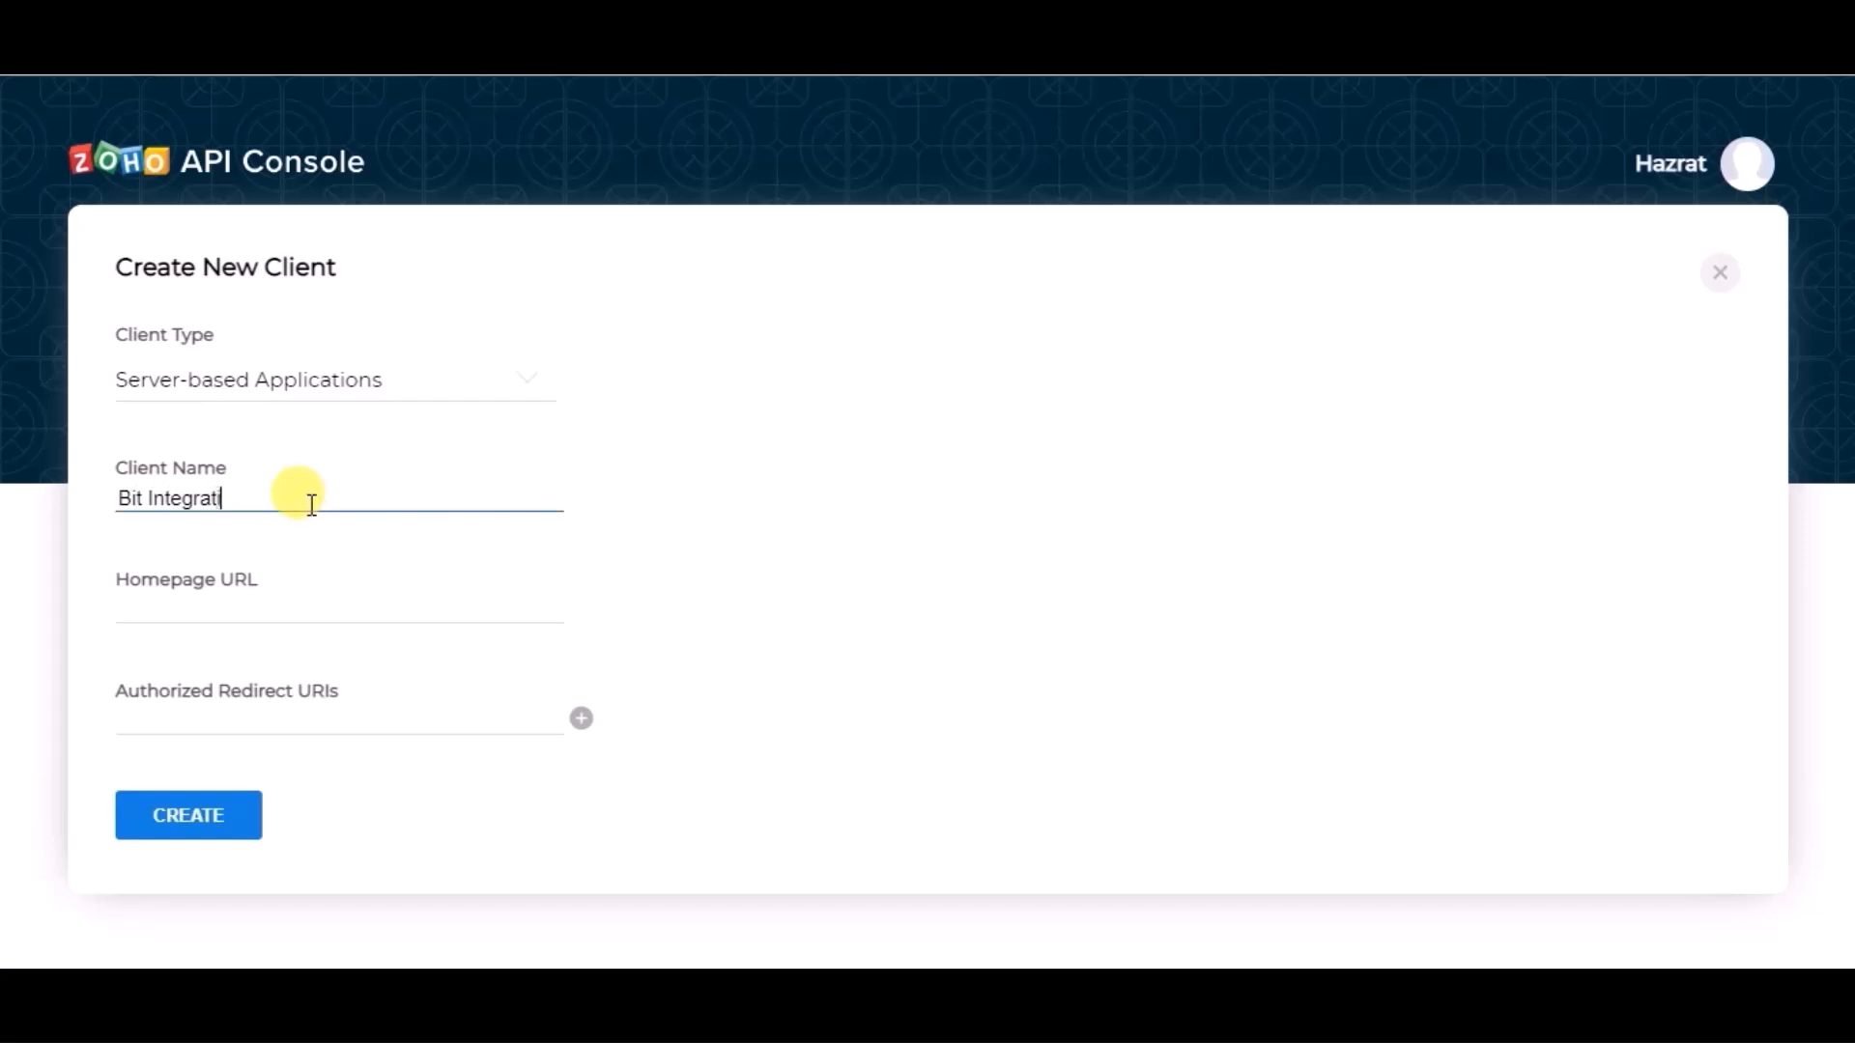
click(257, 606)
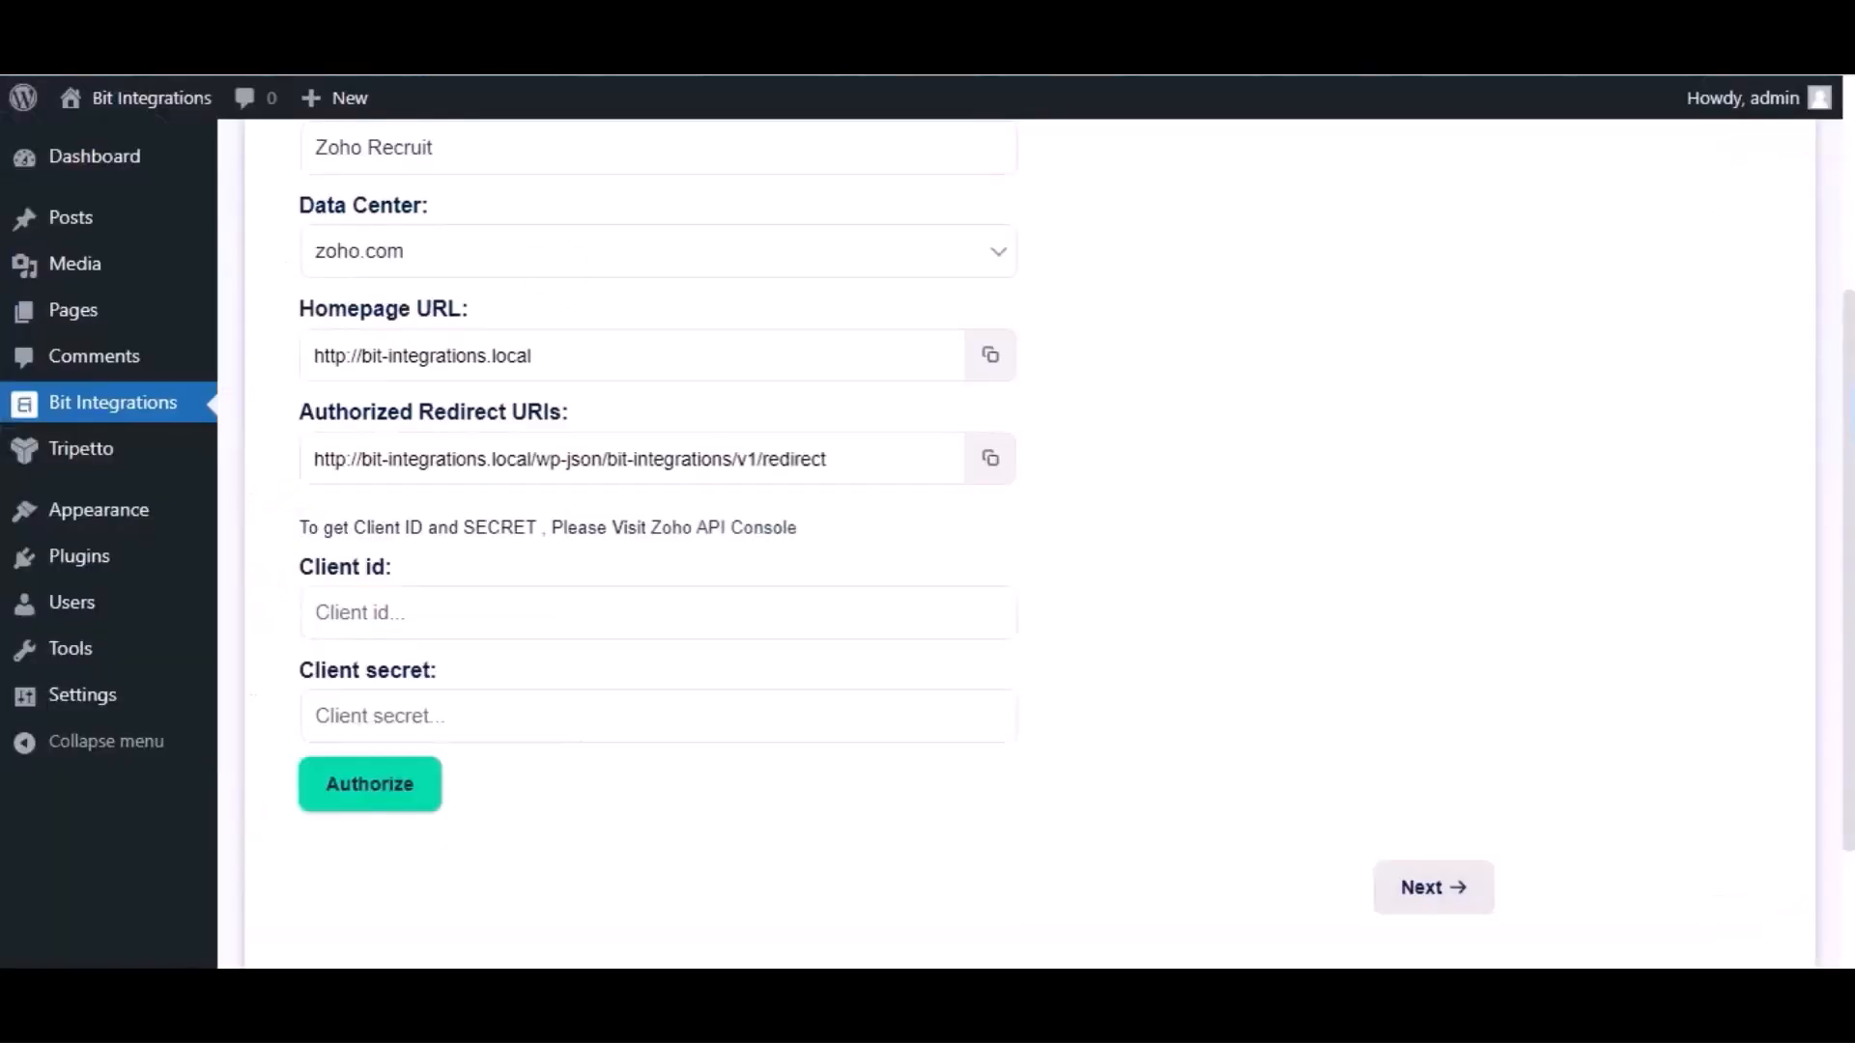
click(992, 356)
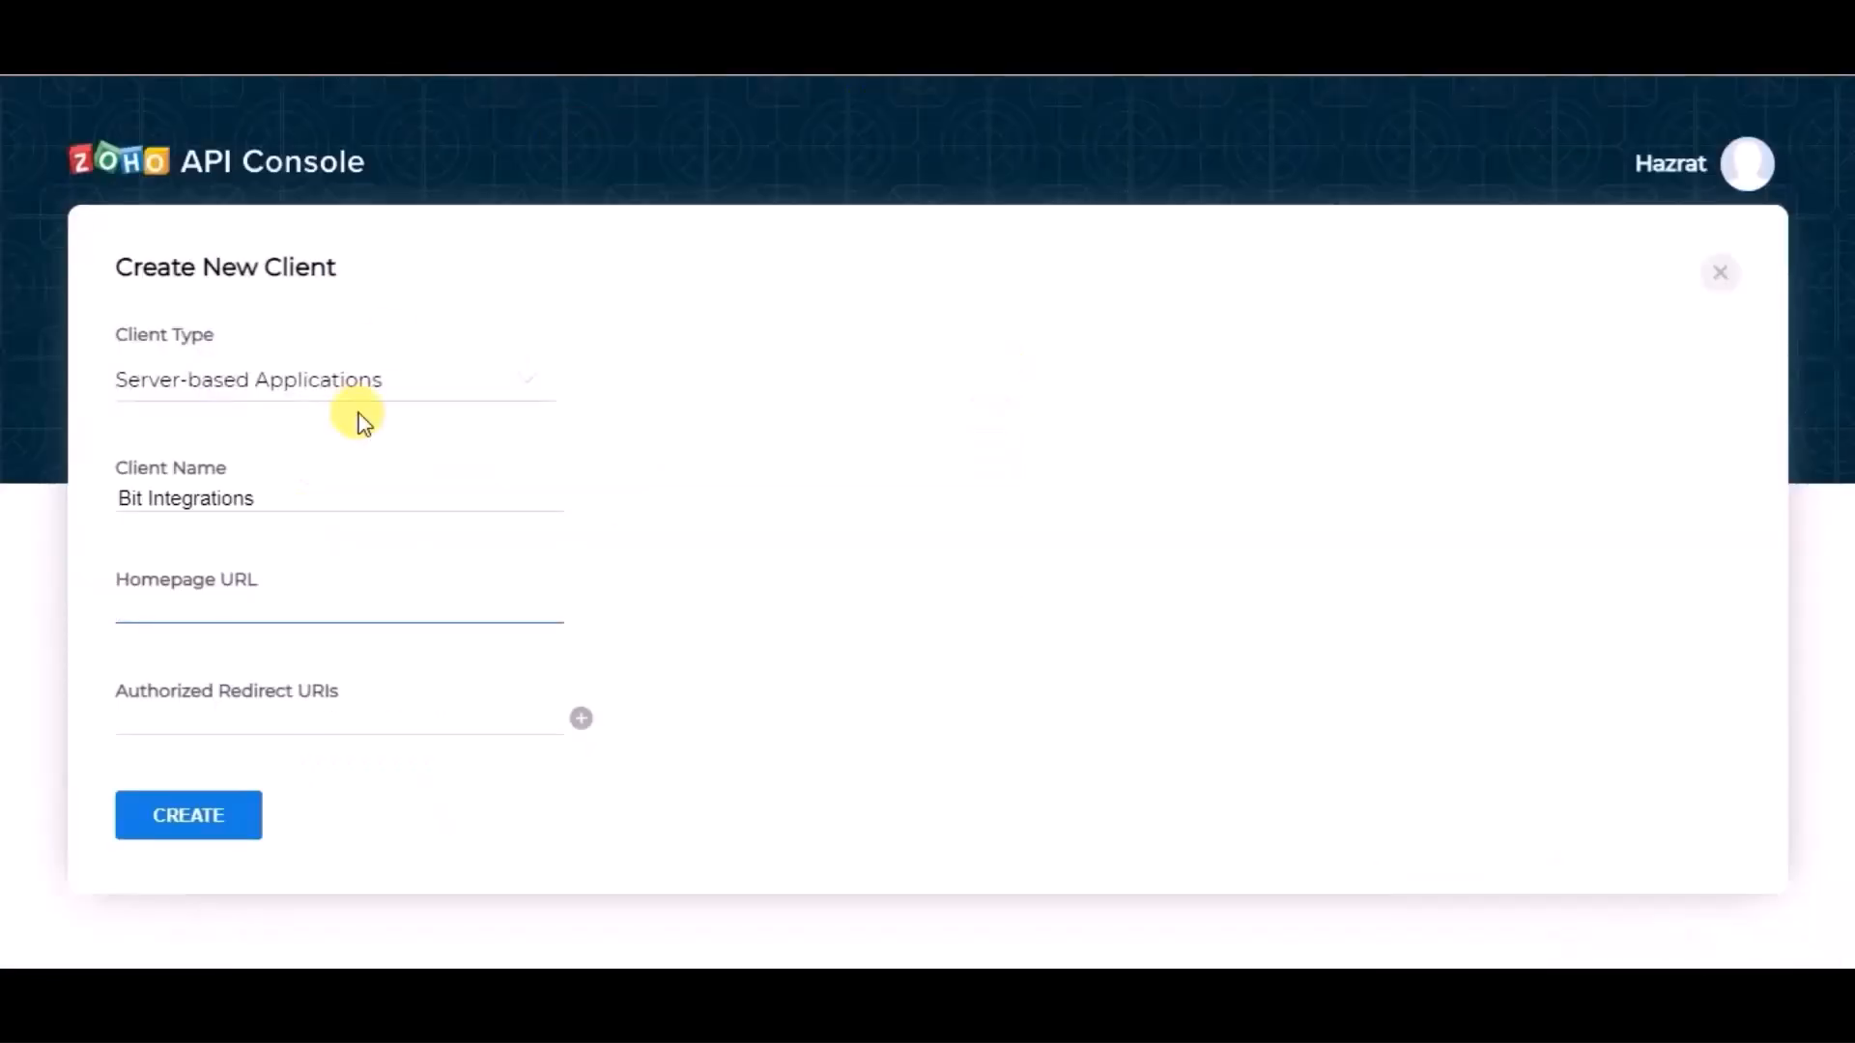
key(ctrl+v)
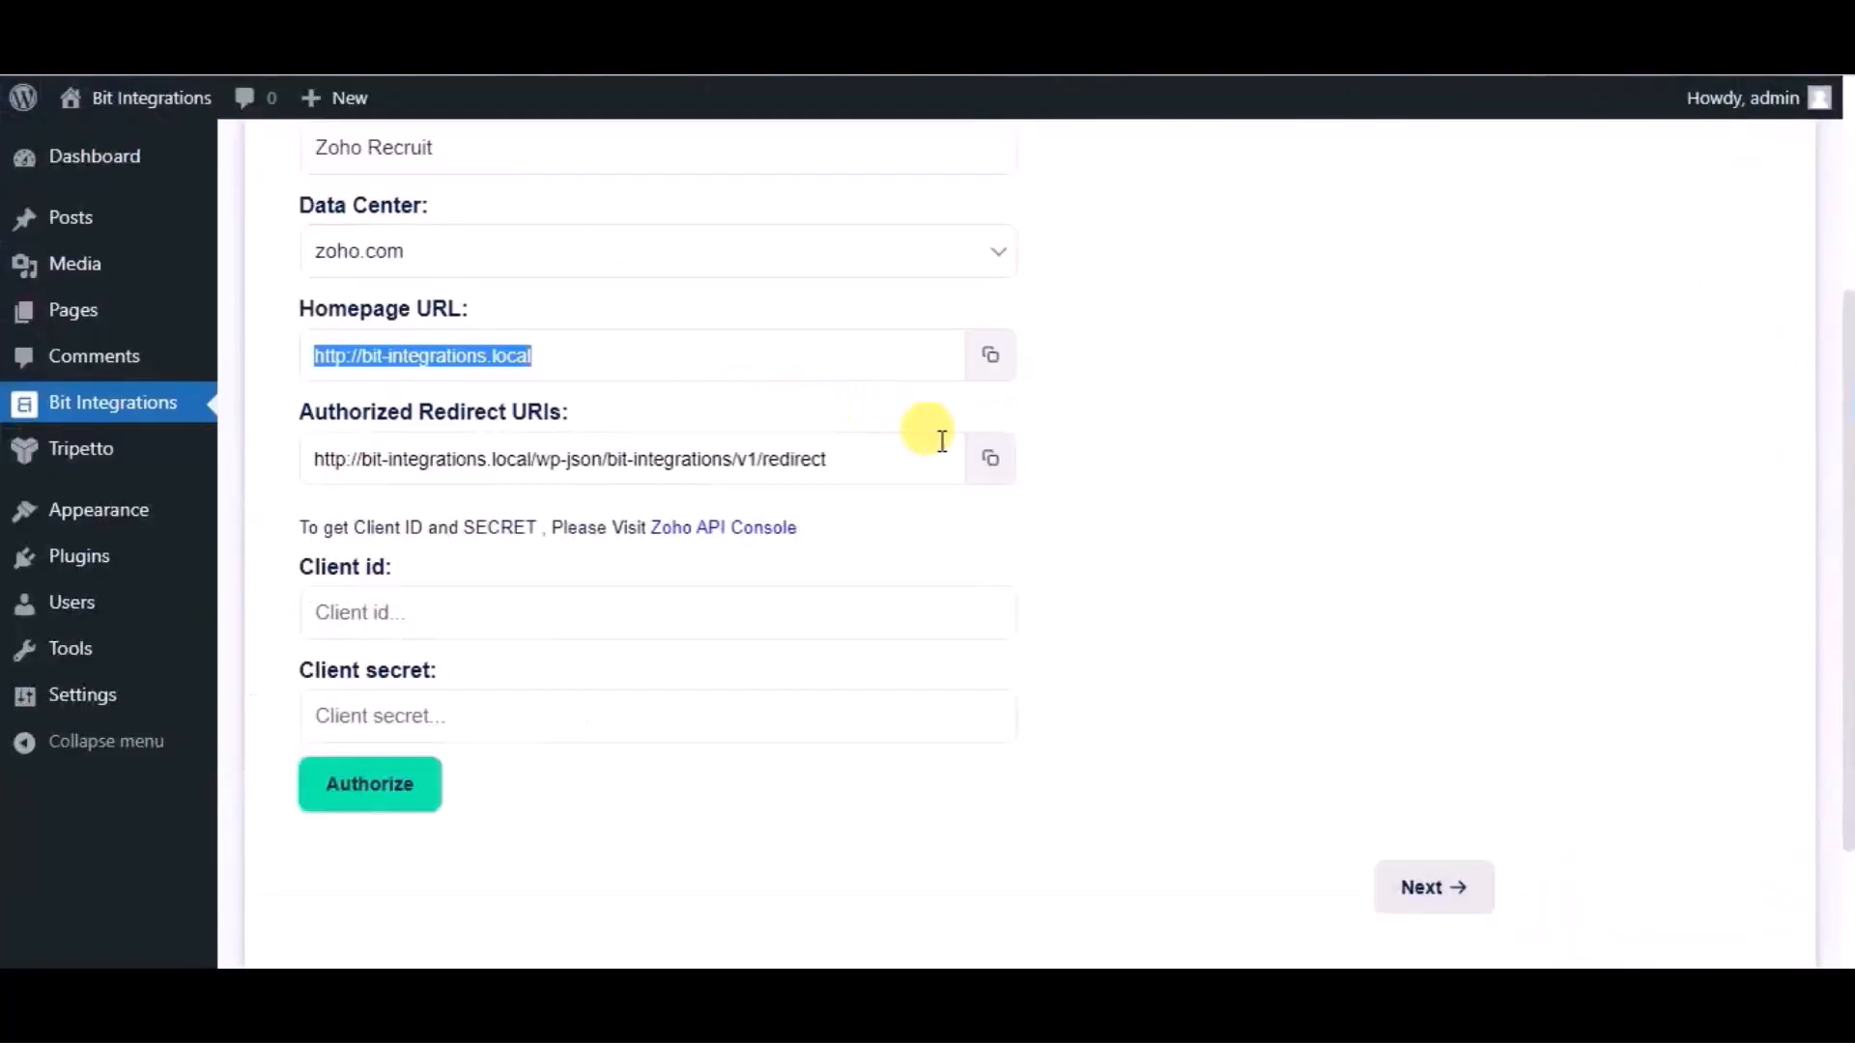
click(990, 463)
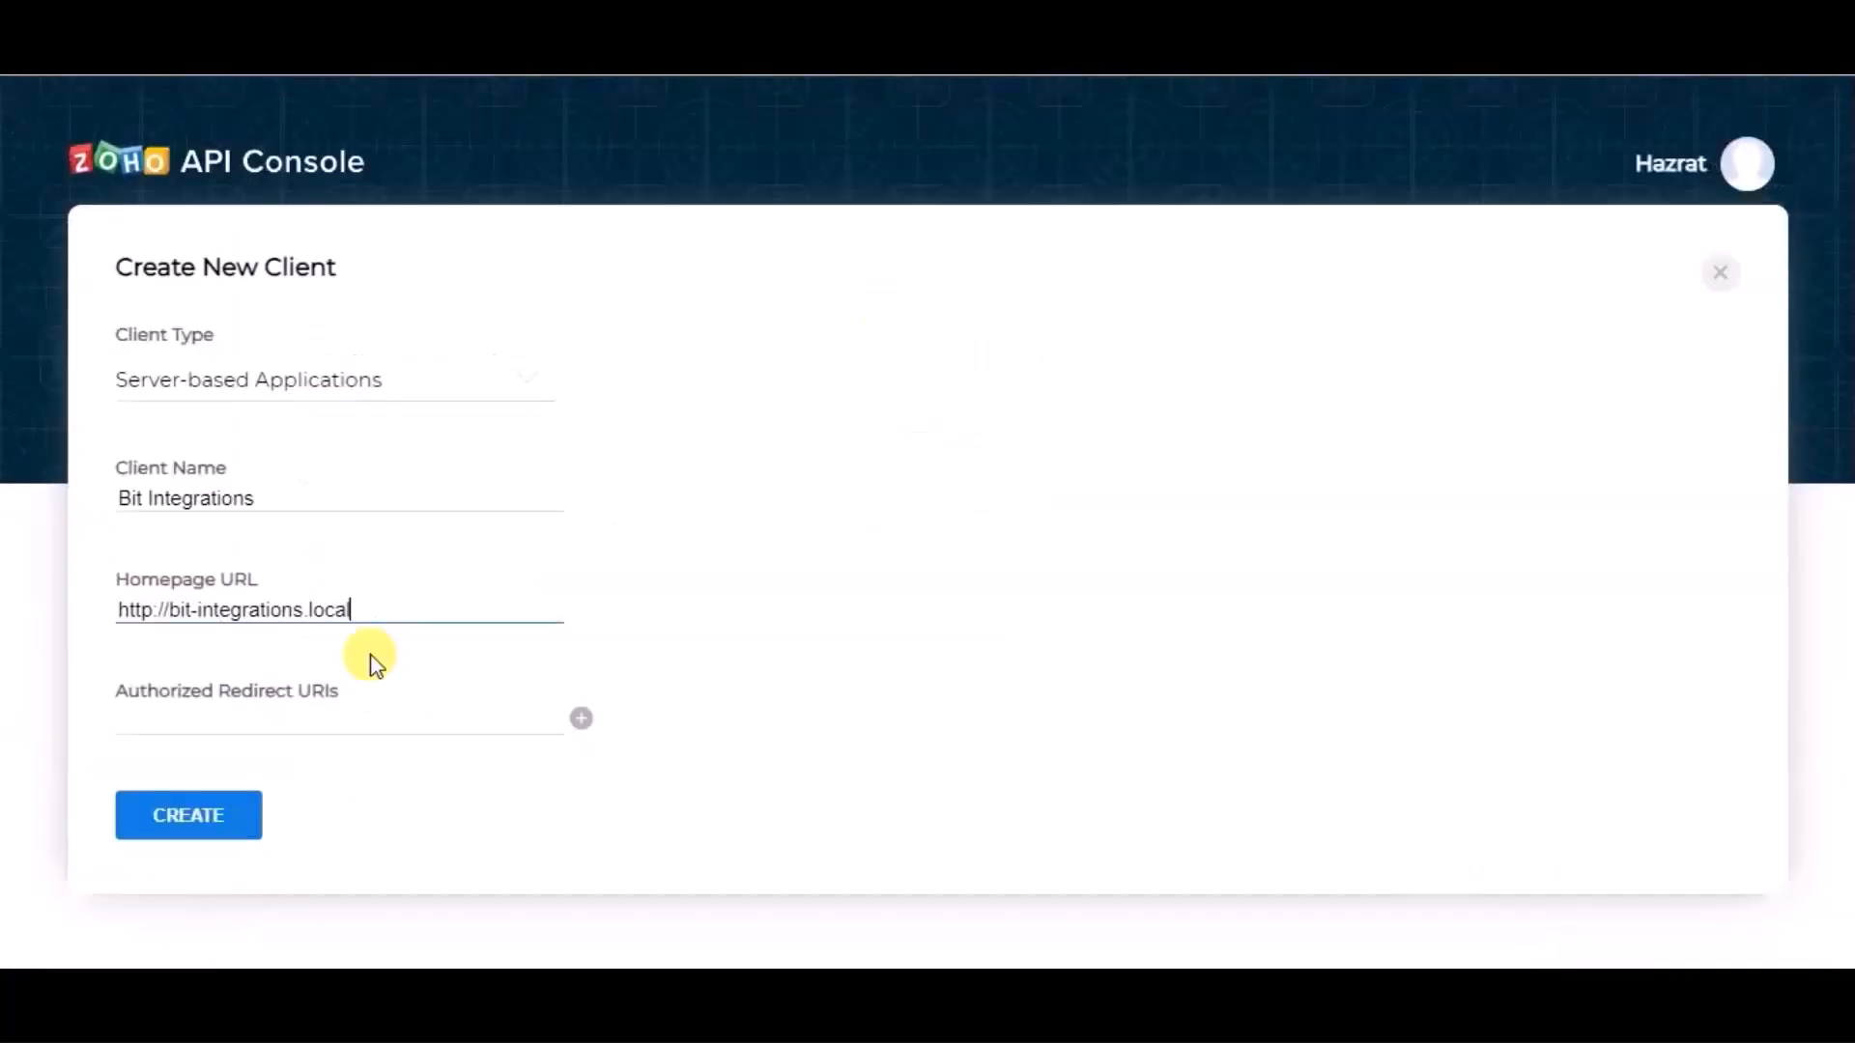
- Paste the plugin's redirect URI, create the client, and copy its new Client ID
click(357, 715)
key(ctrl+v)
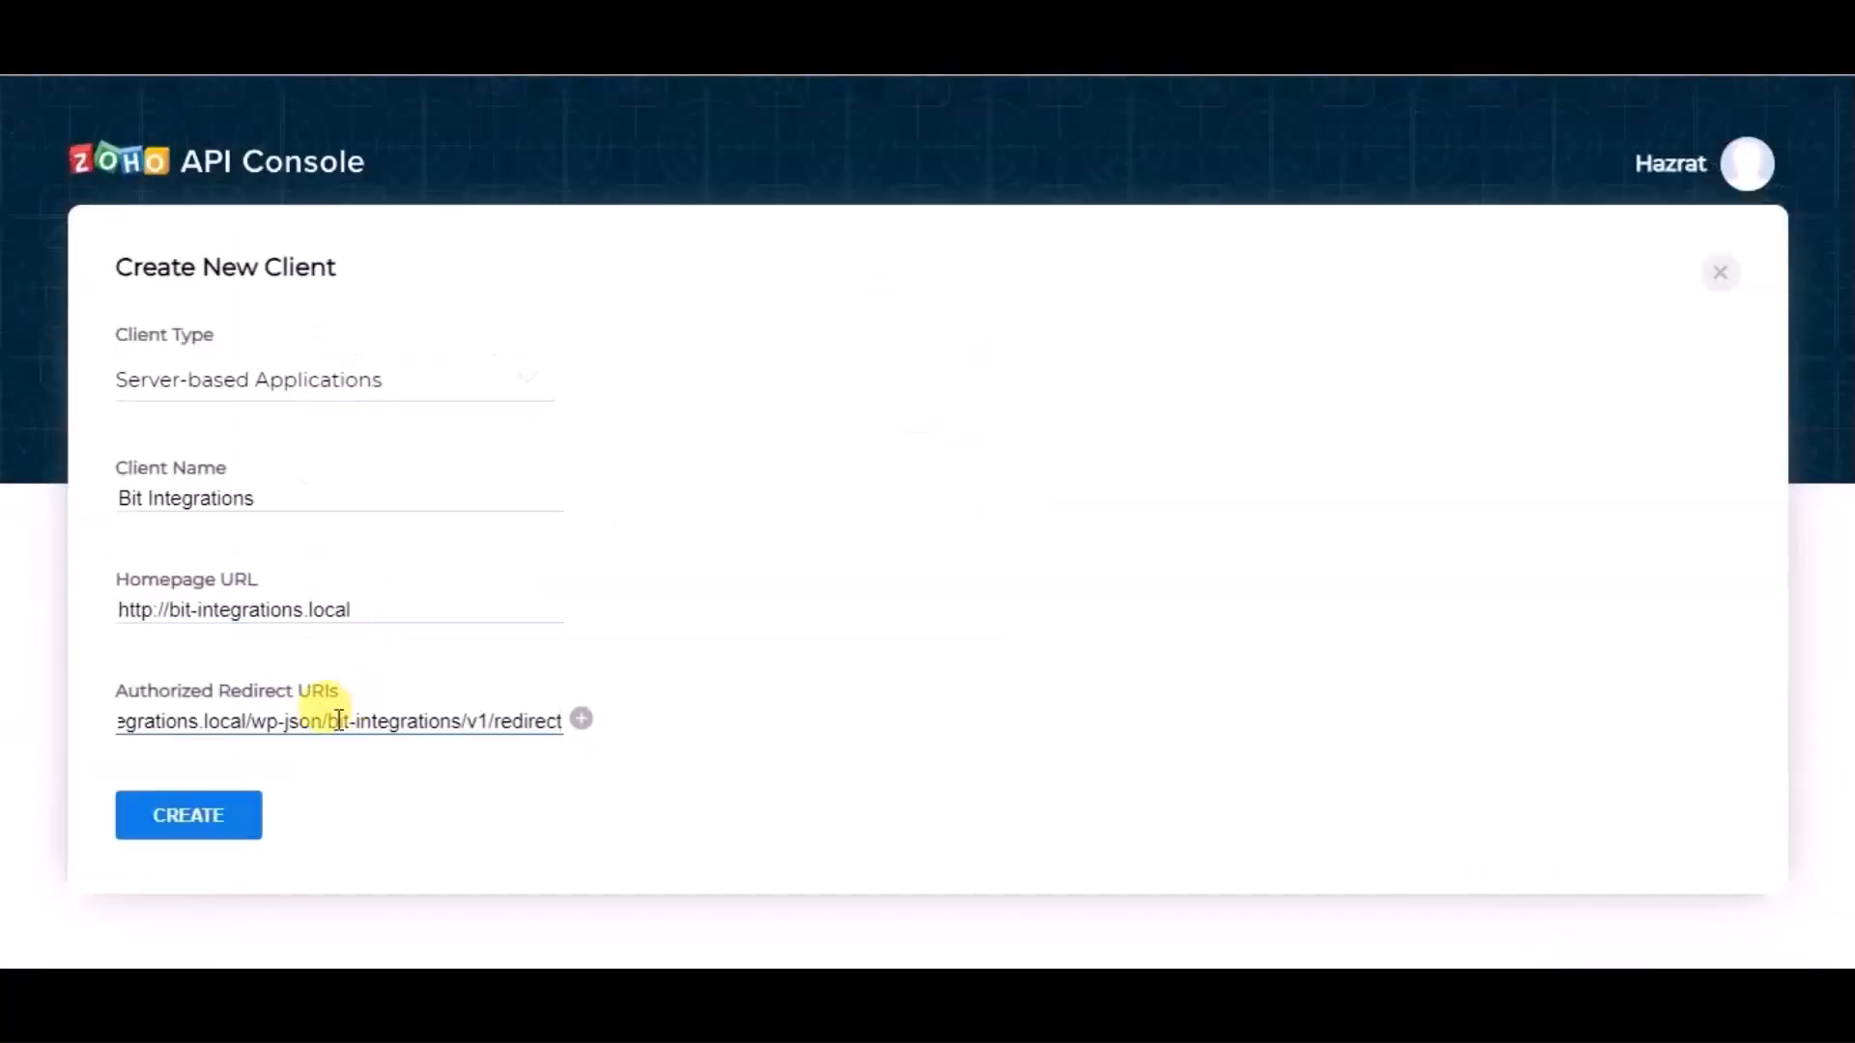
click(239, 808)
click(239, 807)
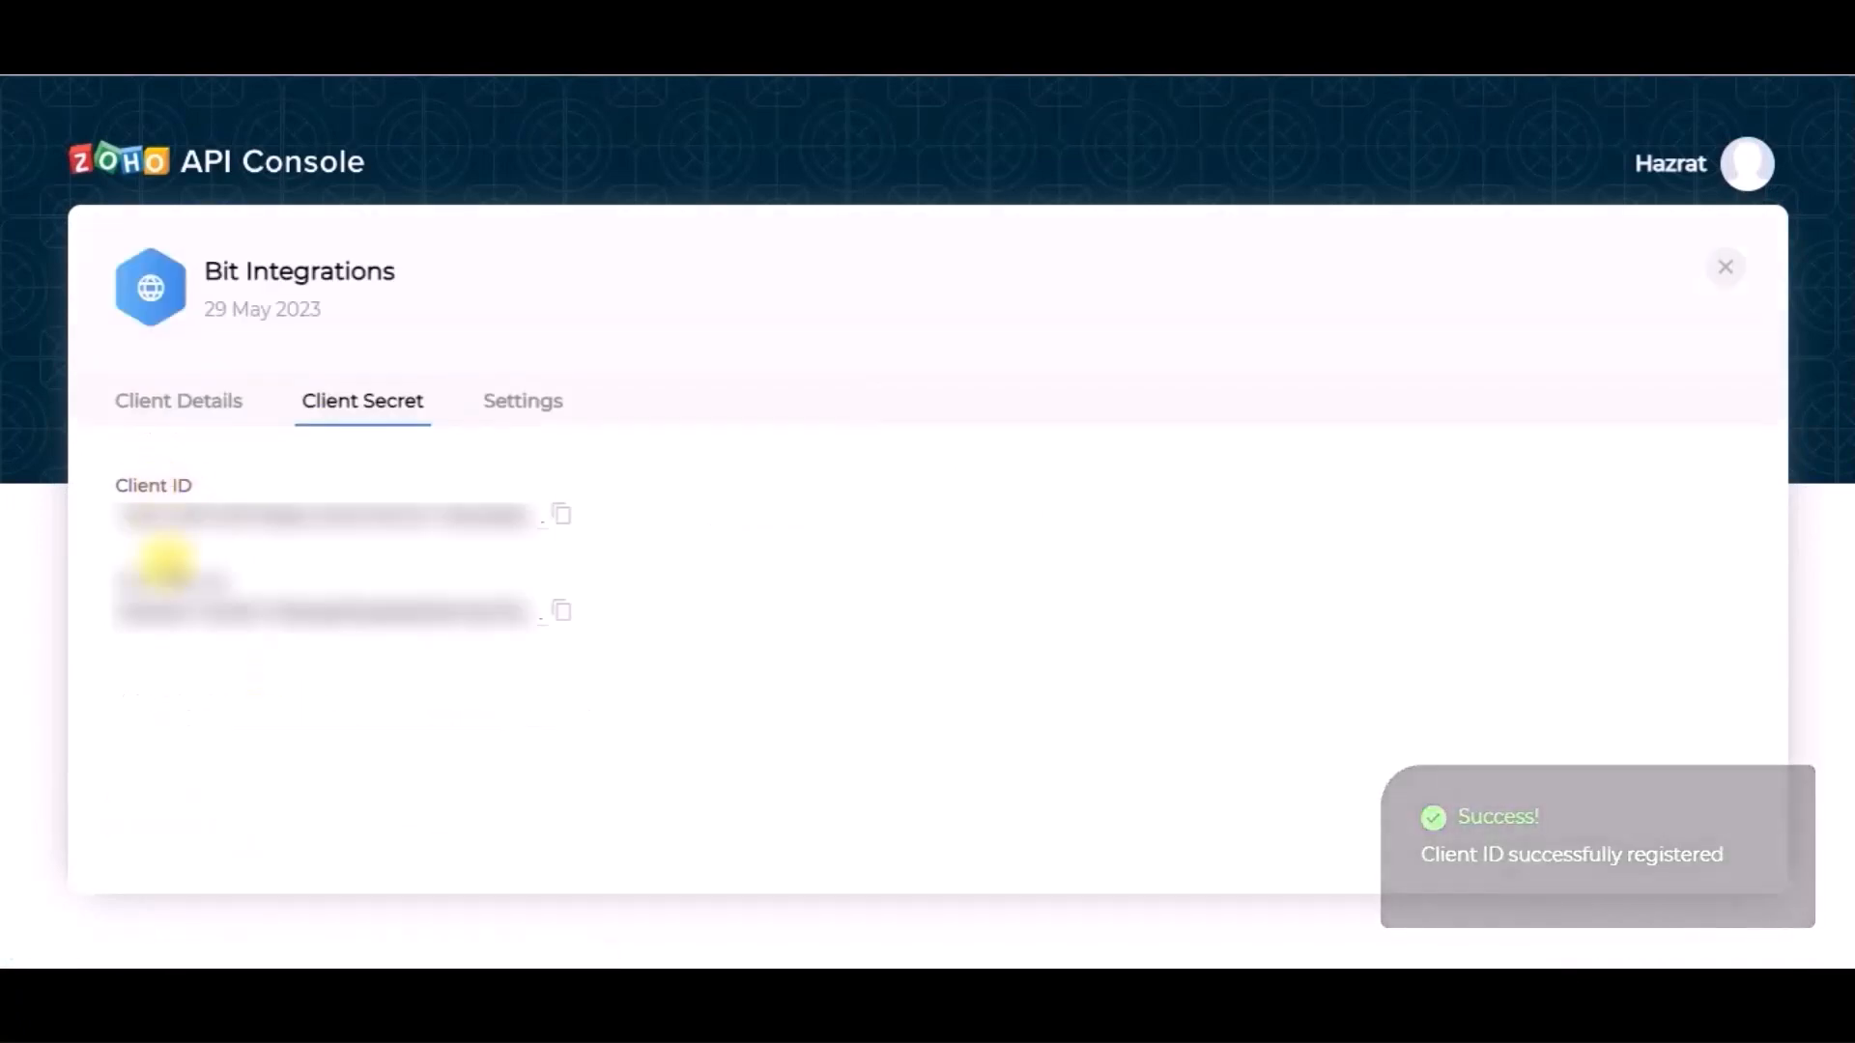
click(560, 522)
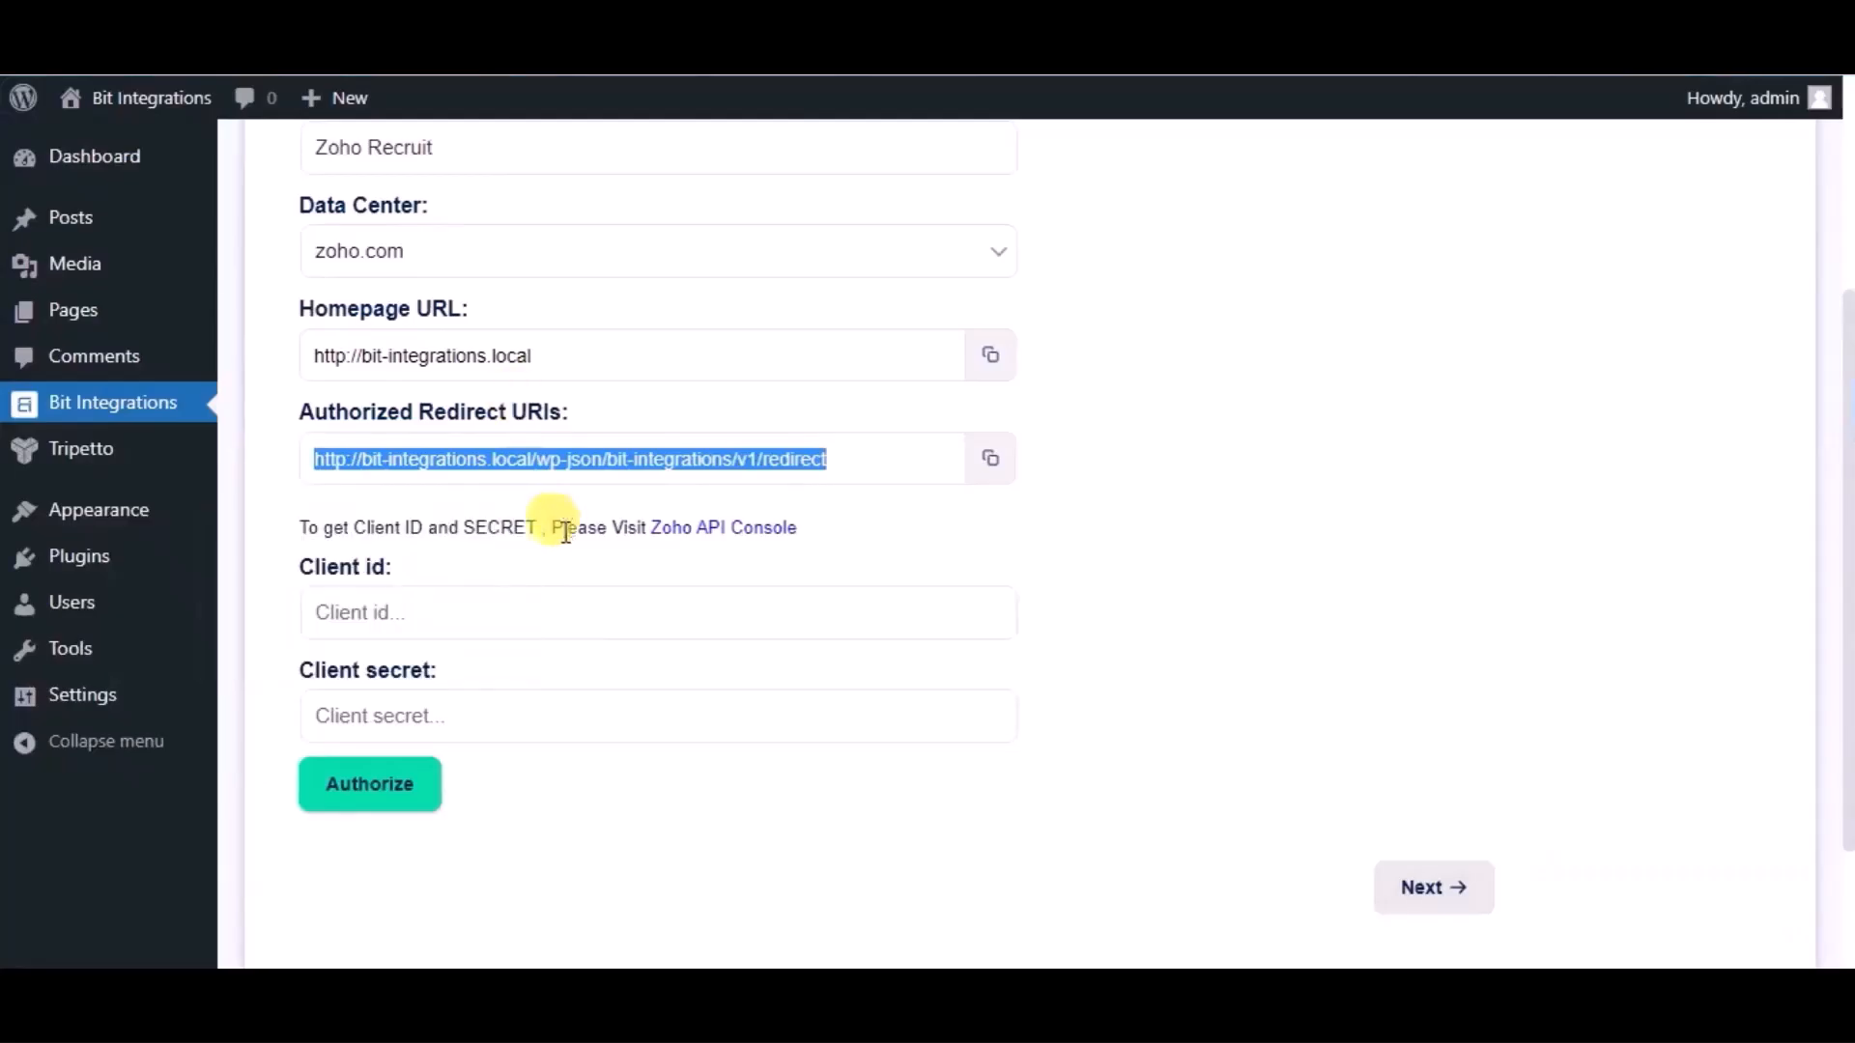
- Enter the Zoho Client ID and secret, authorize and accept Zoho Recruit access, then continue to step 2
click(491, 611)
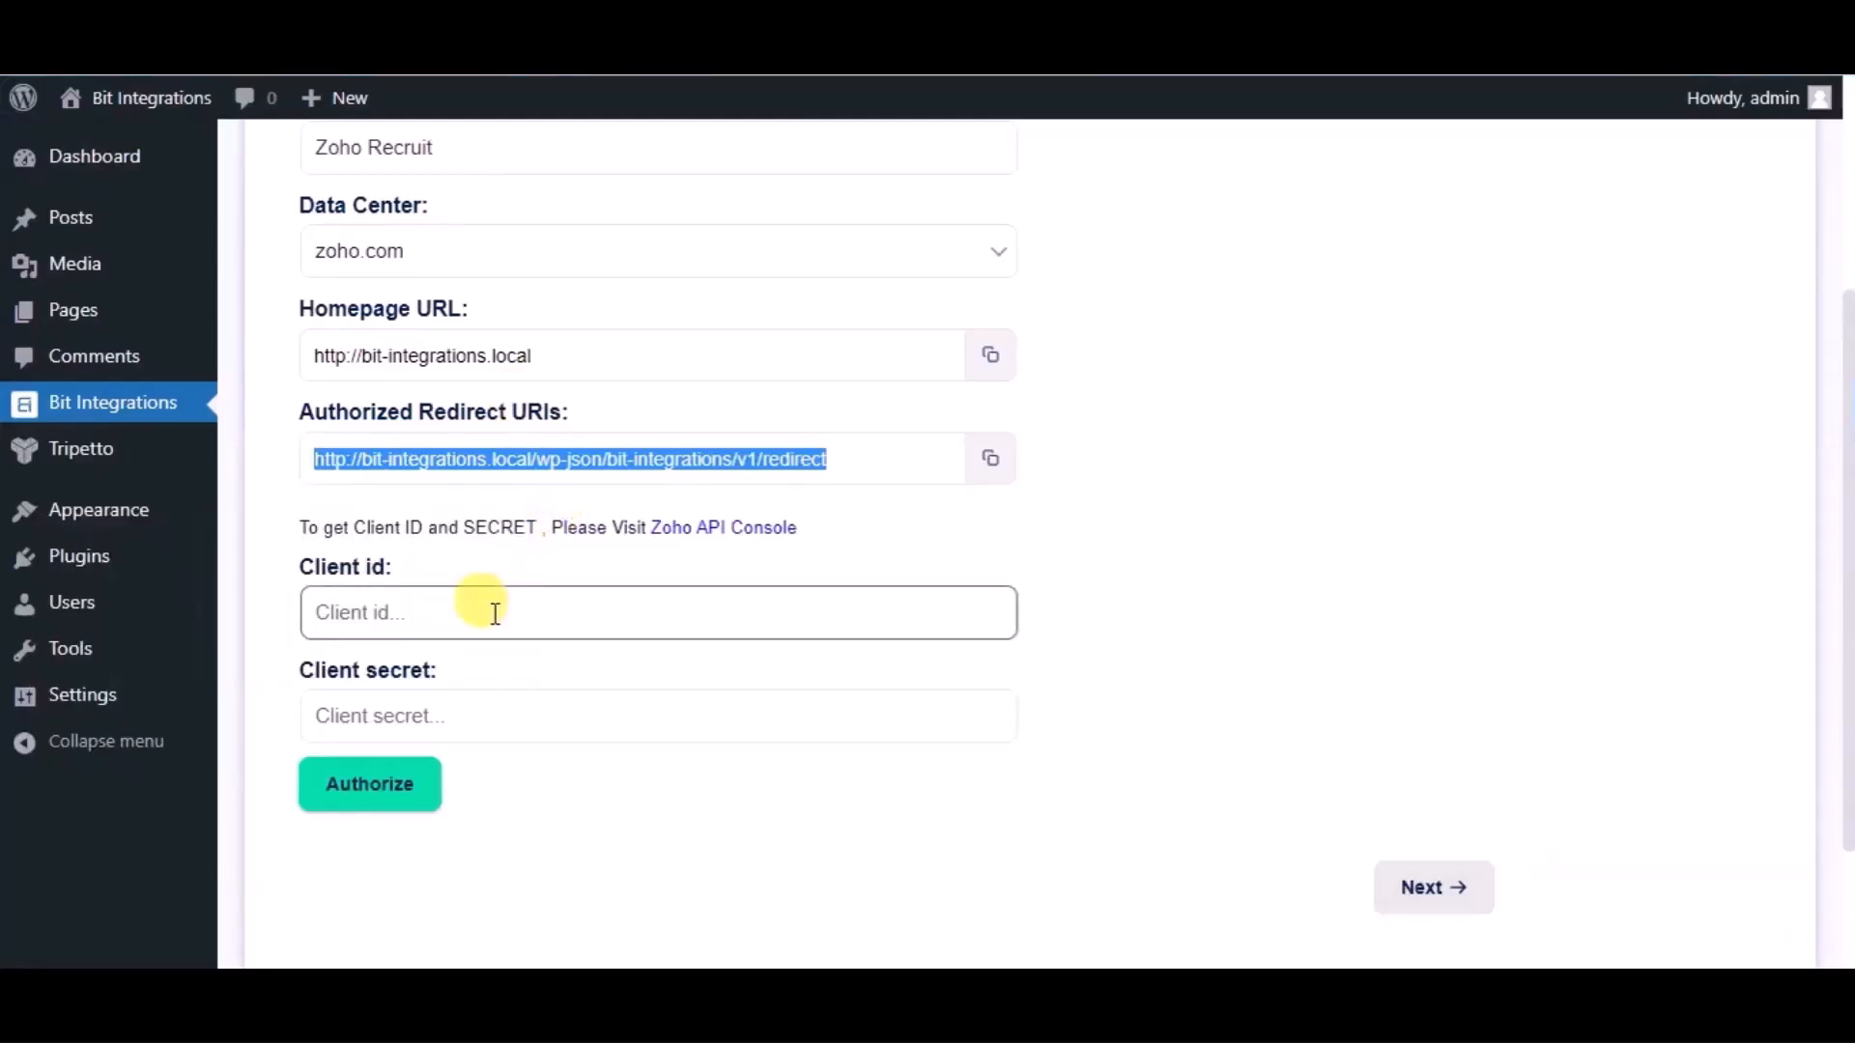
key(ctrl+v)
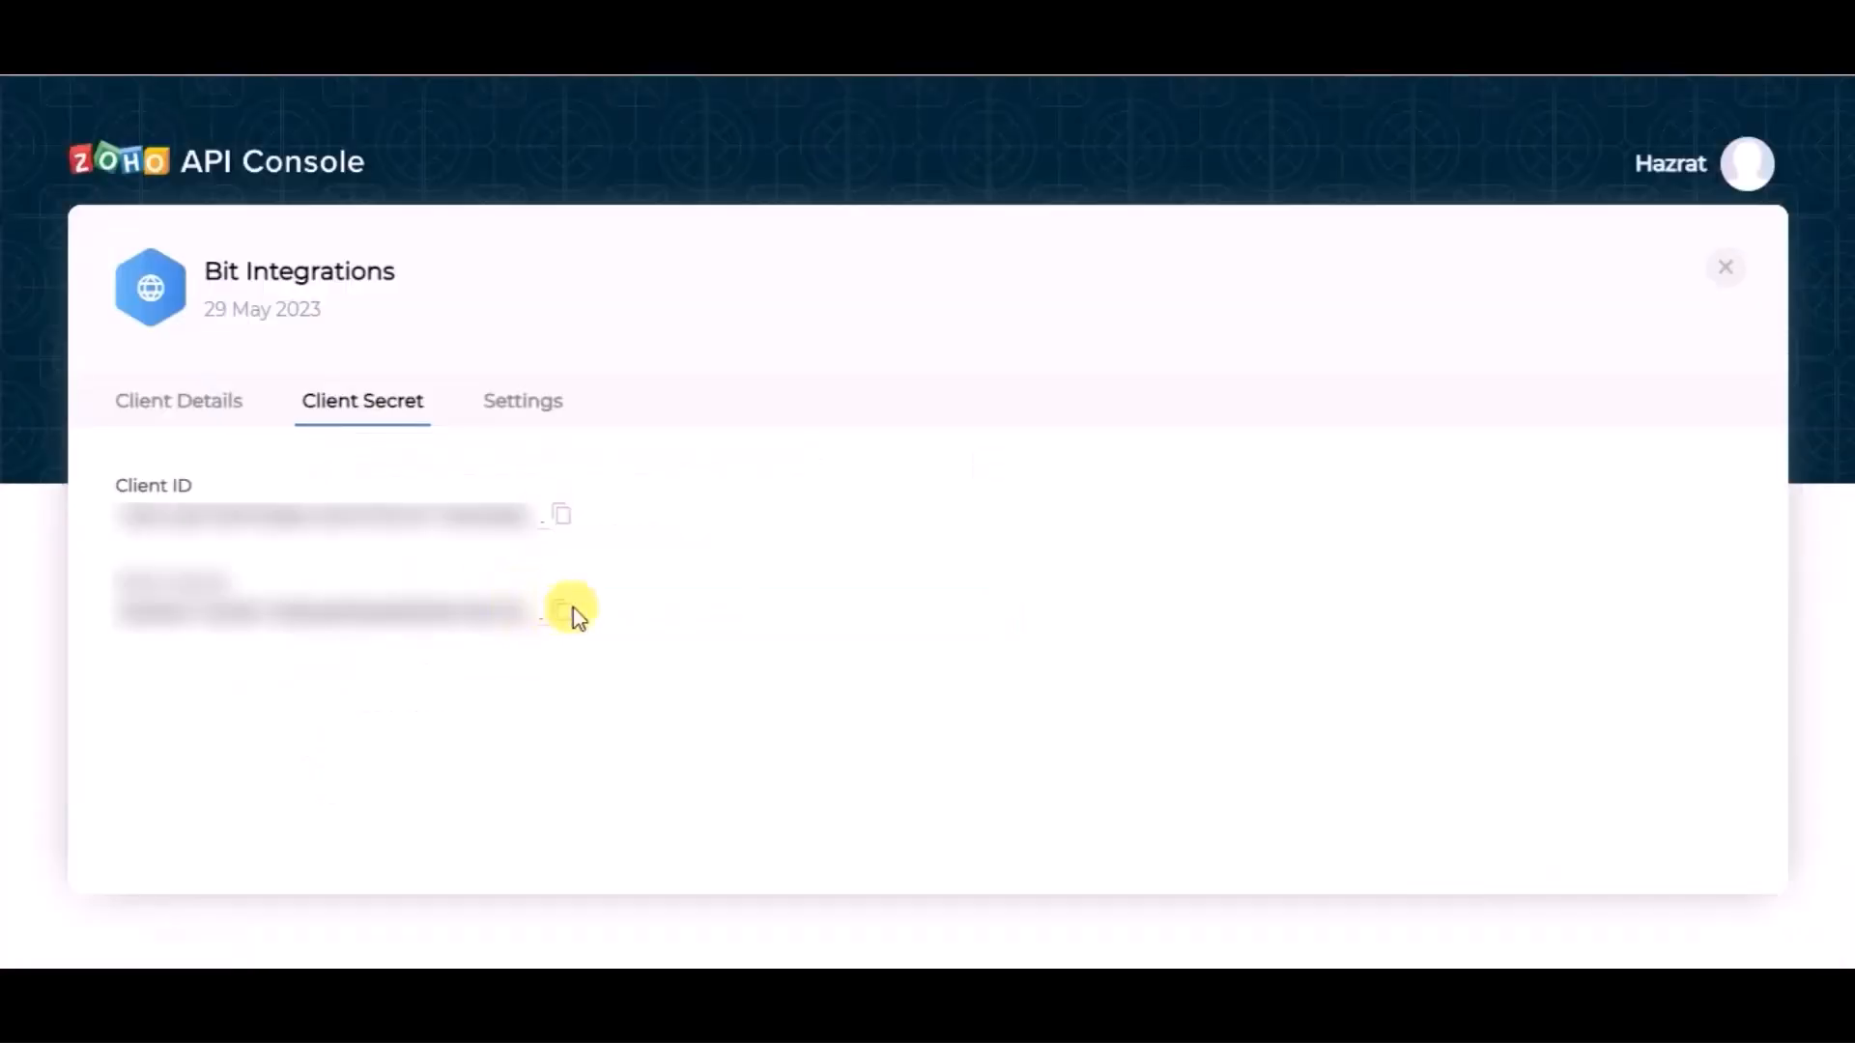
click(562, 609)
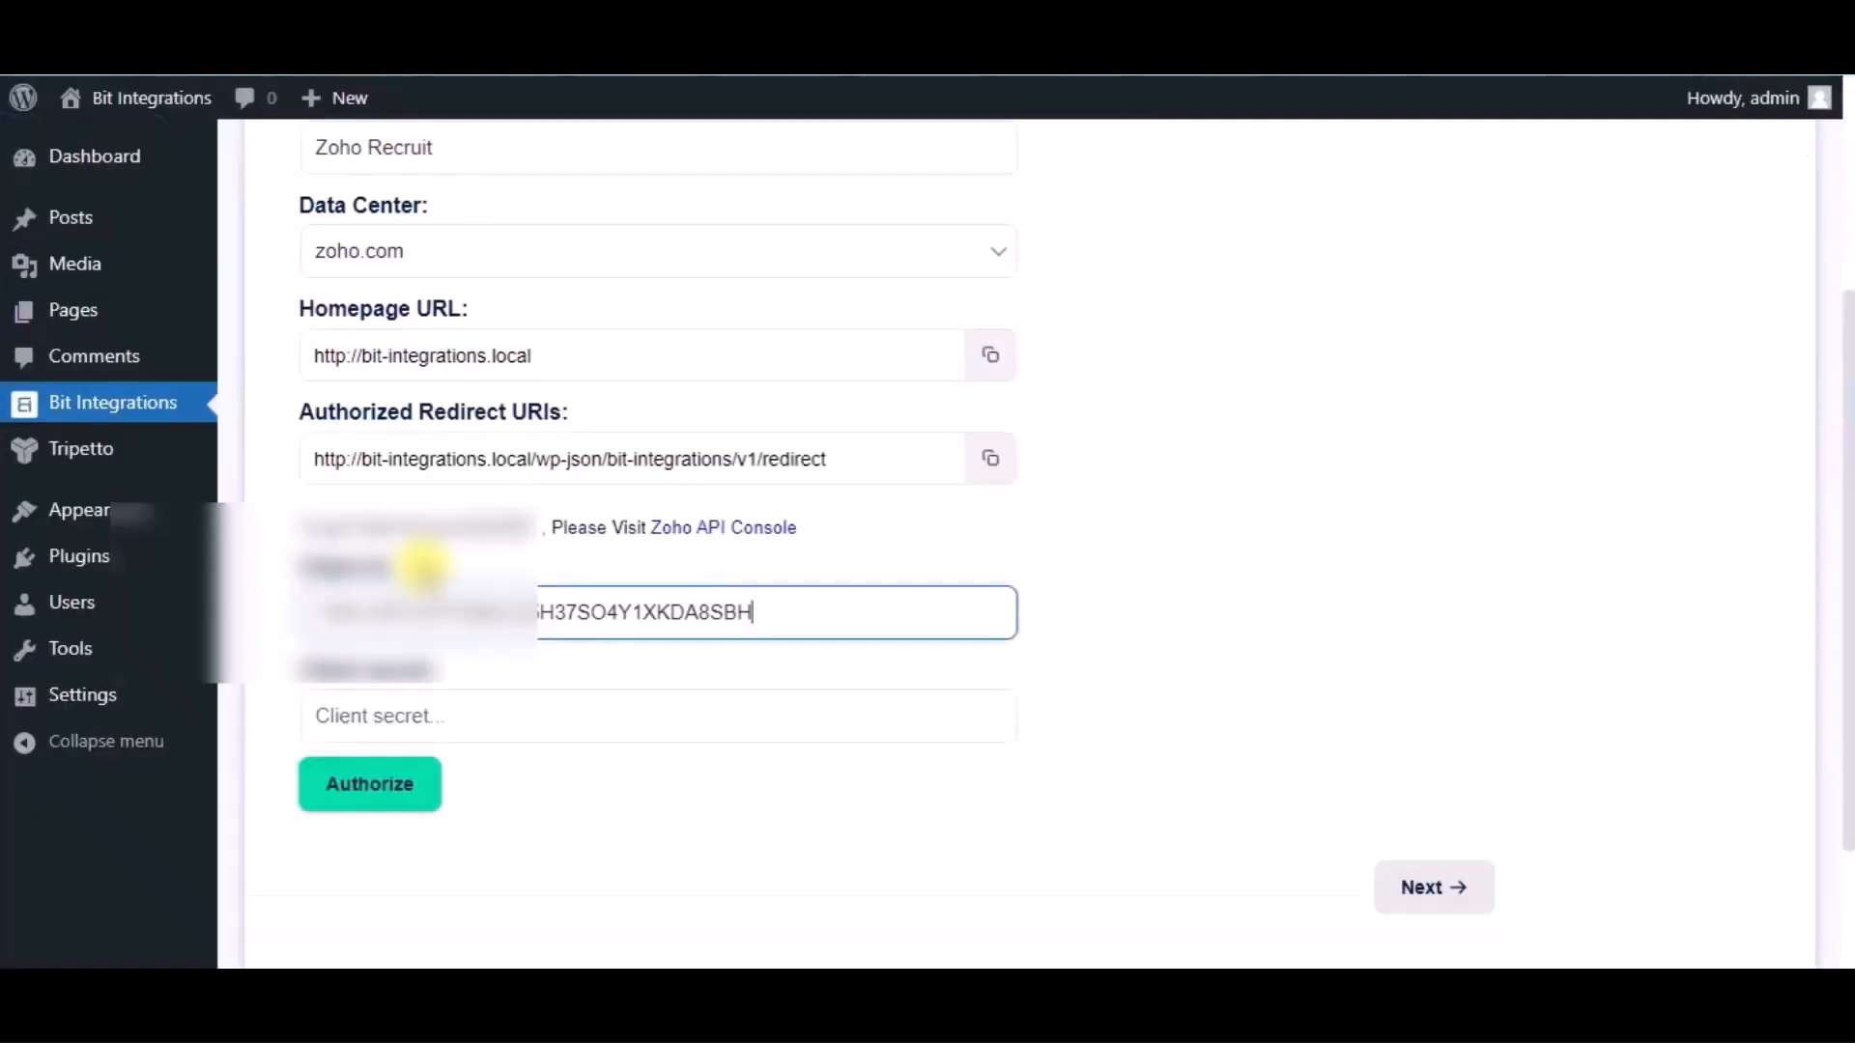
click(415, 714)
key(ctrl+v)
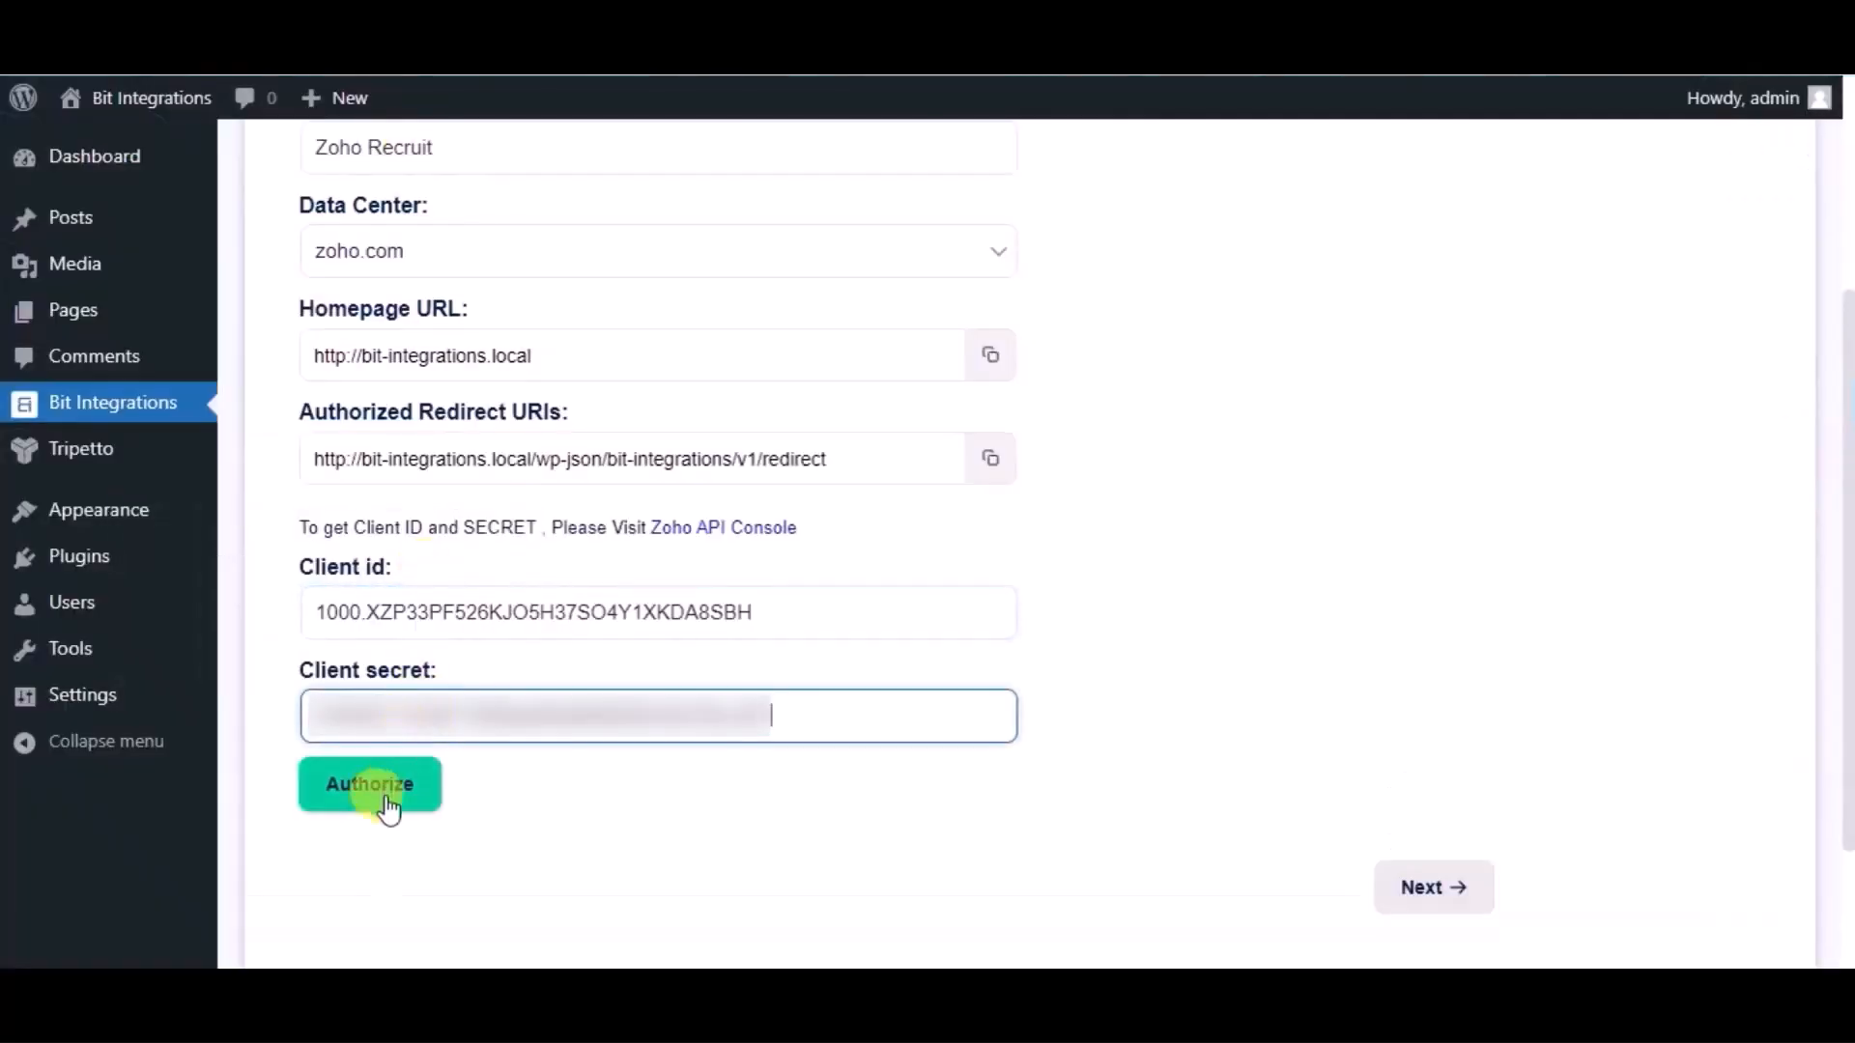
click(386, 801)
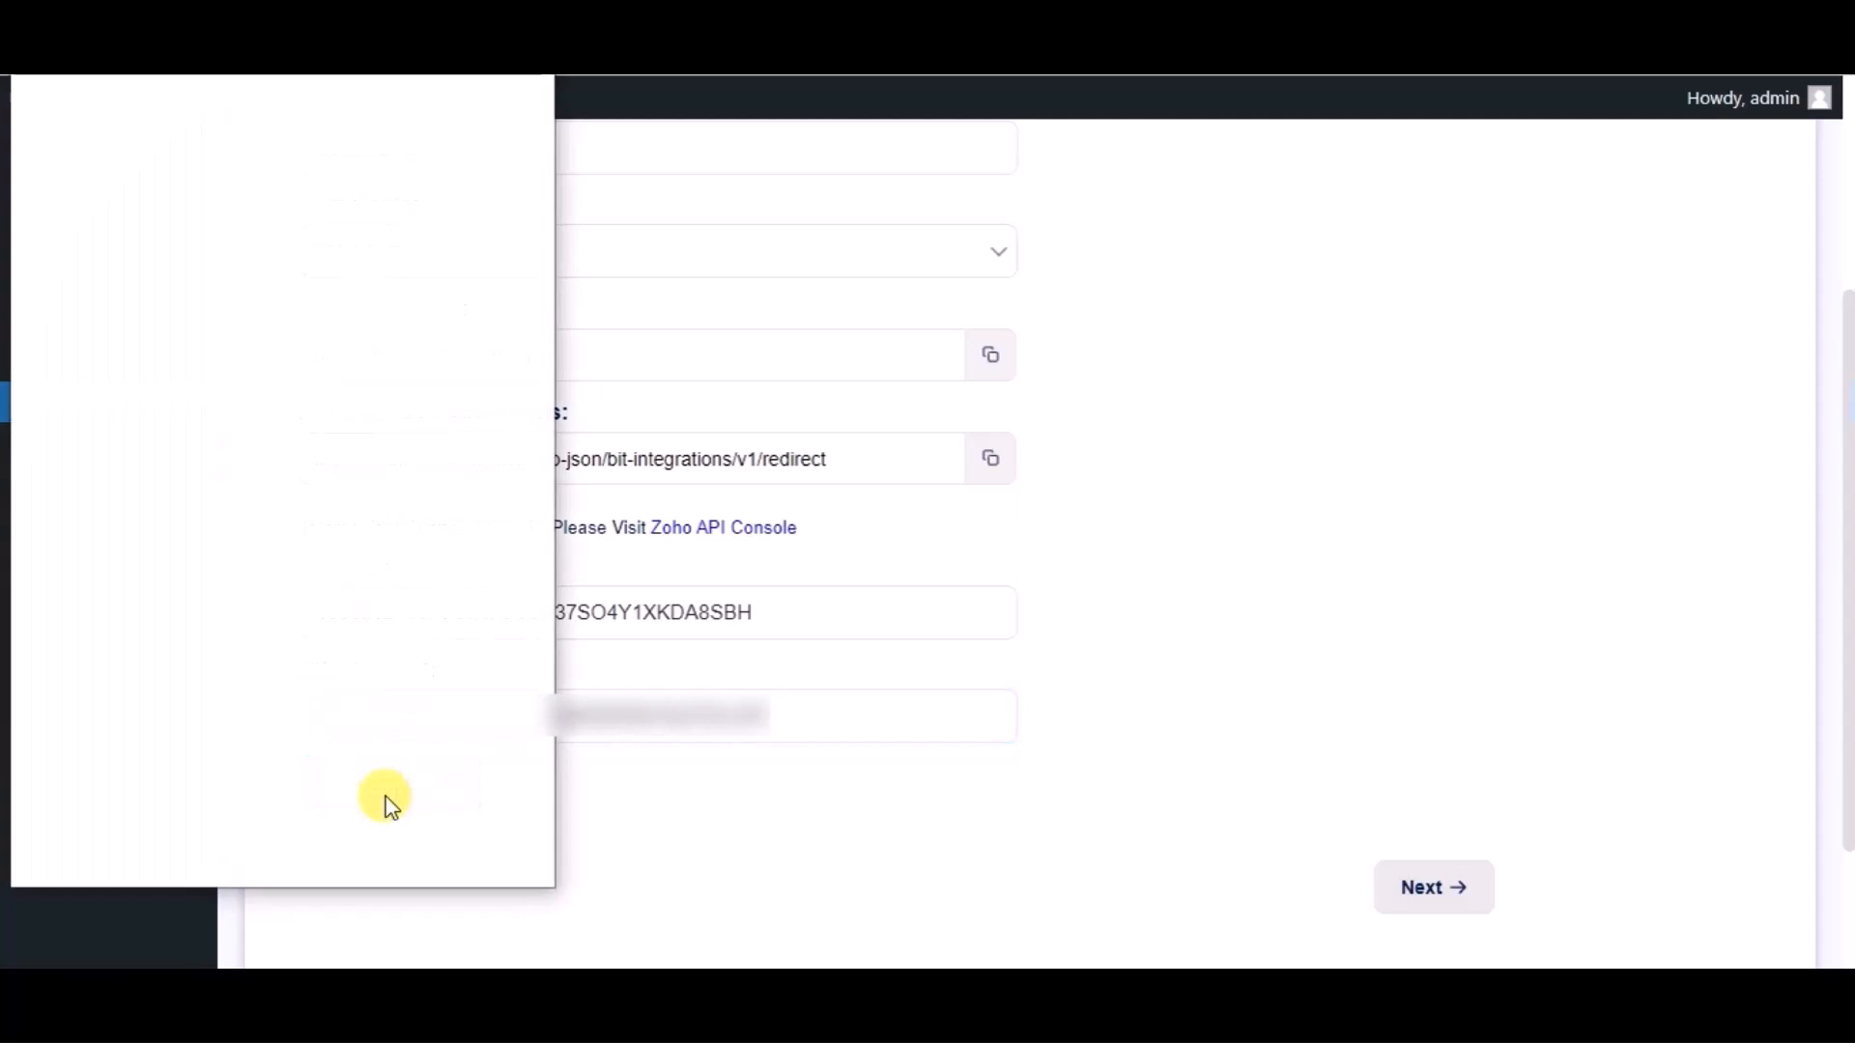
click(359, 740)
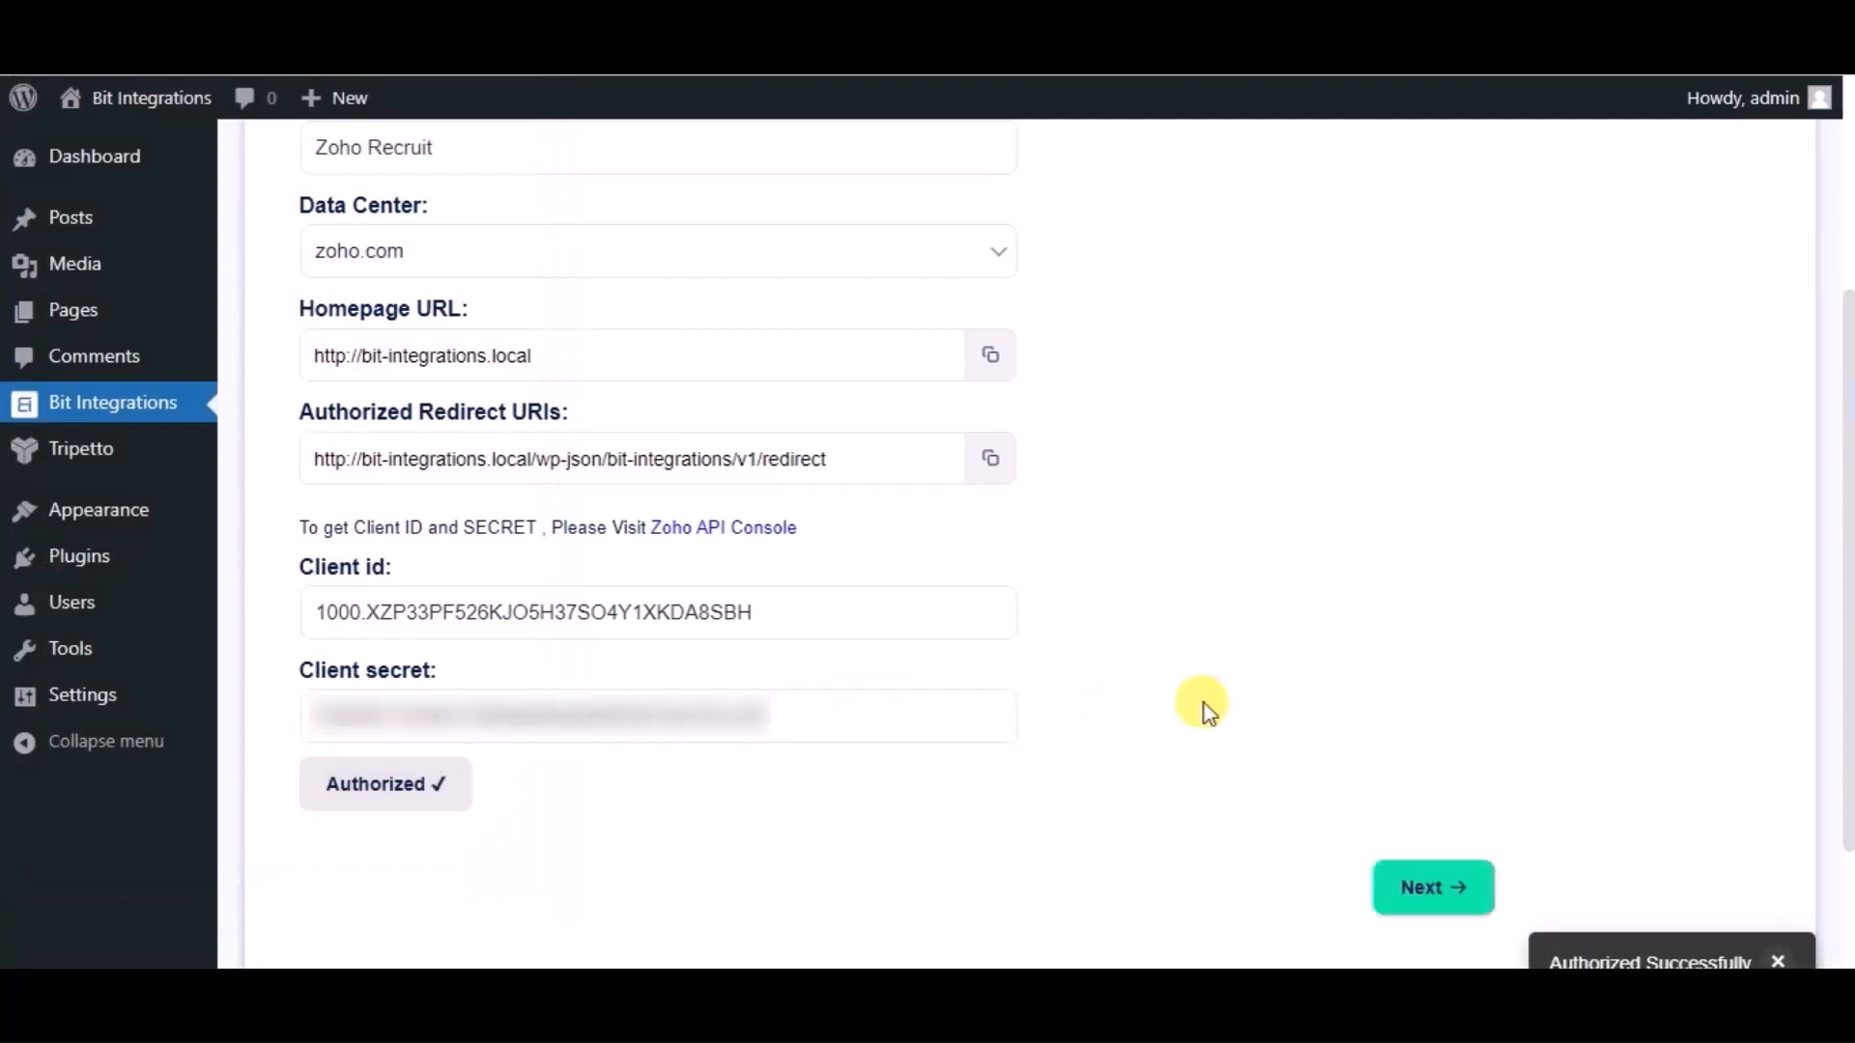
scroll(1205, 709, down, 2)
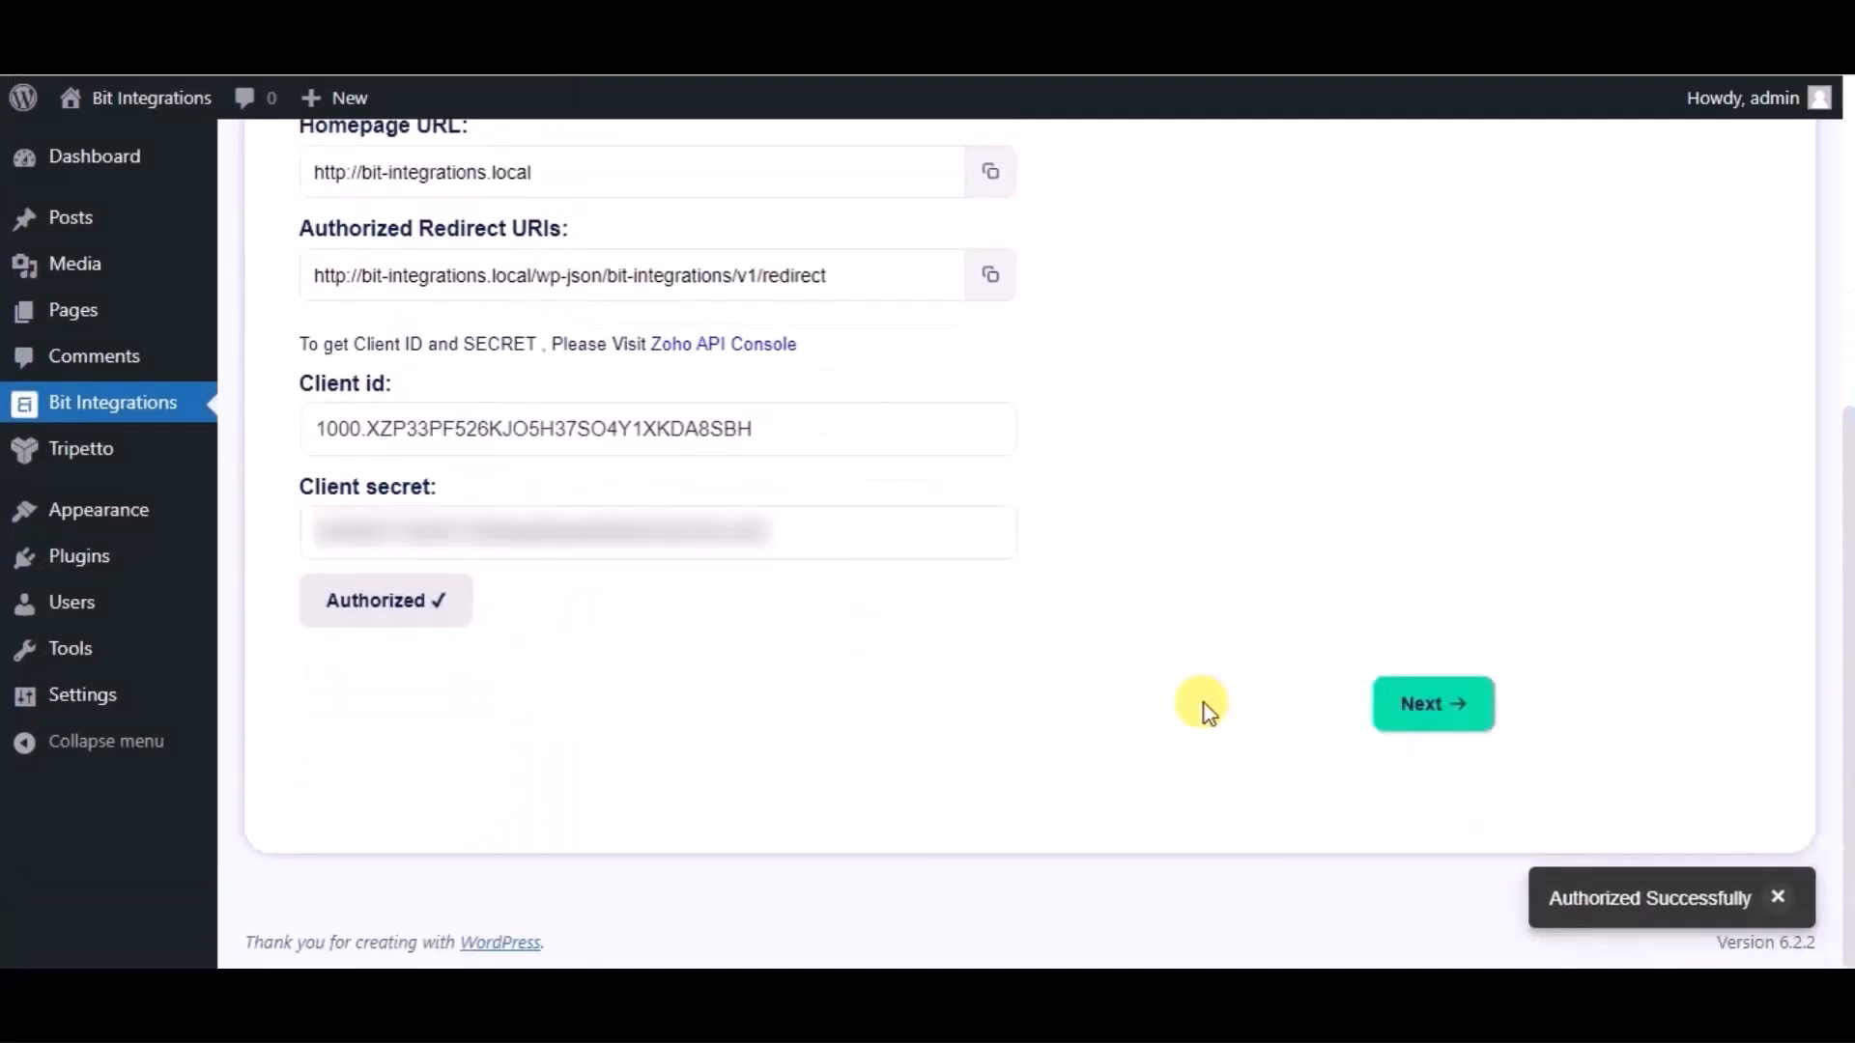
click(1416, 708)
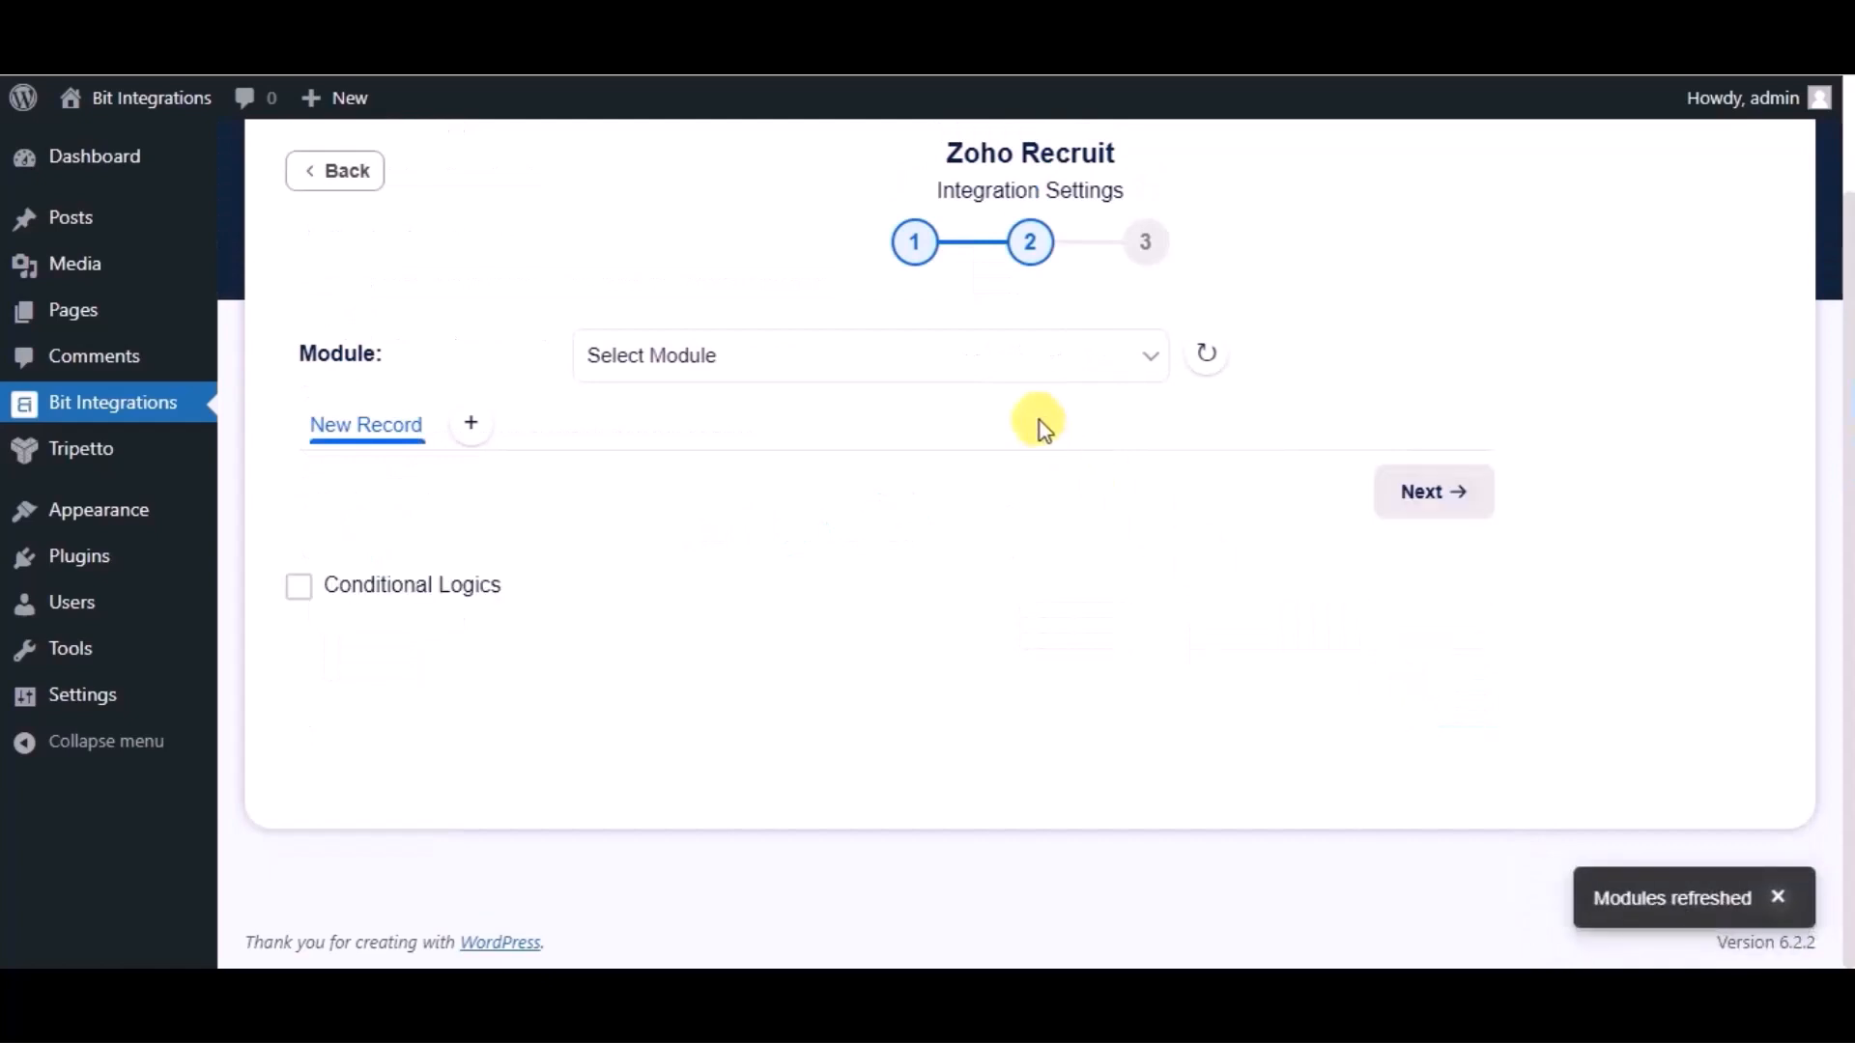
- Send records to the Candidates module and map the ticket's Name to Last Name
click(986, 380)
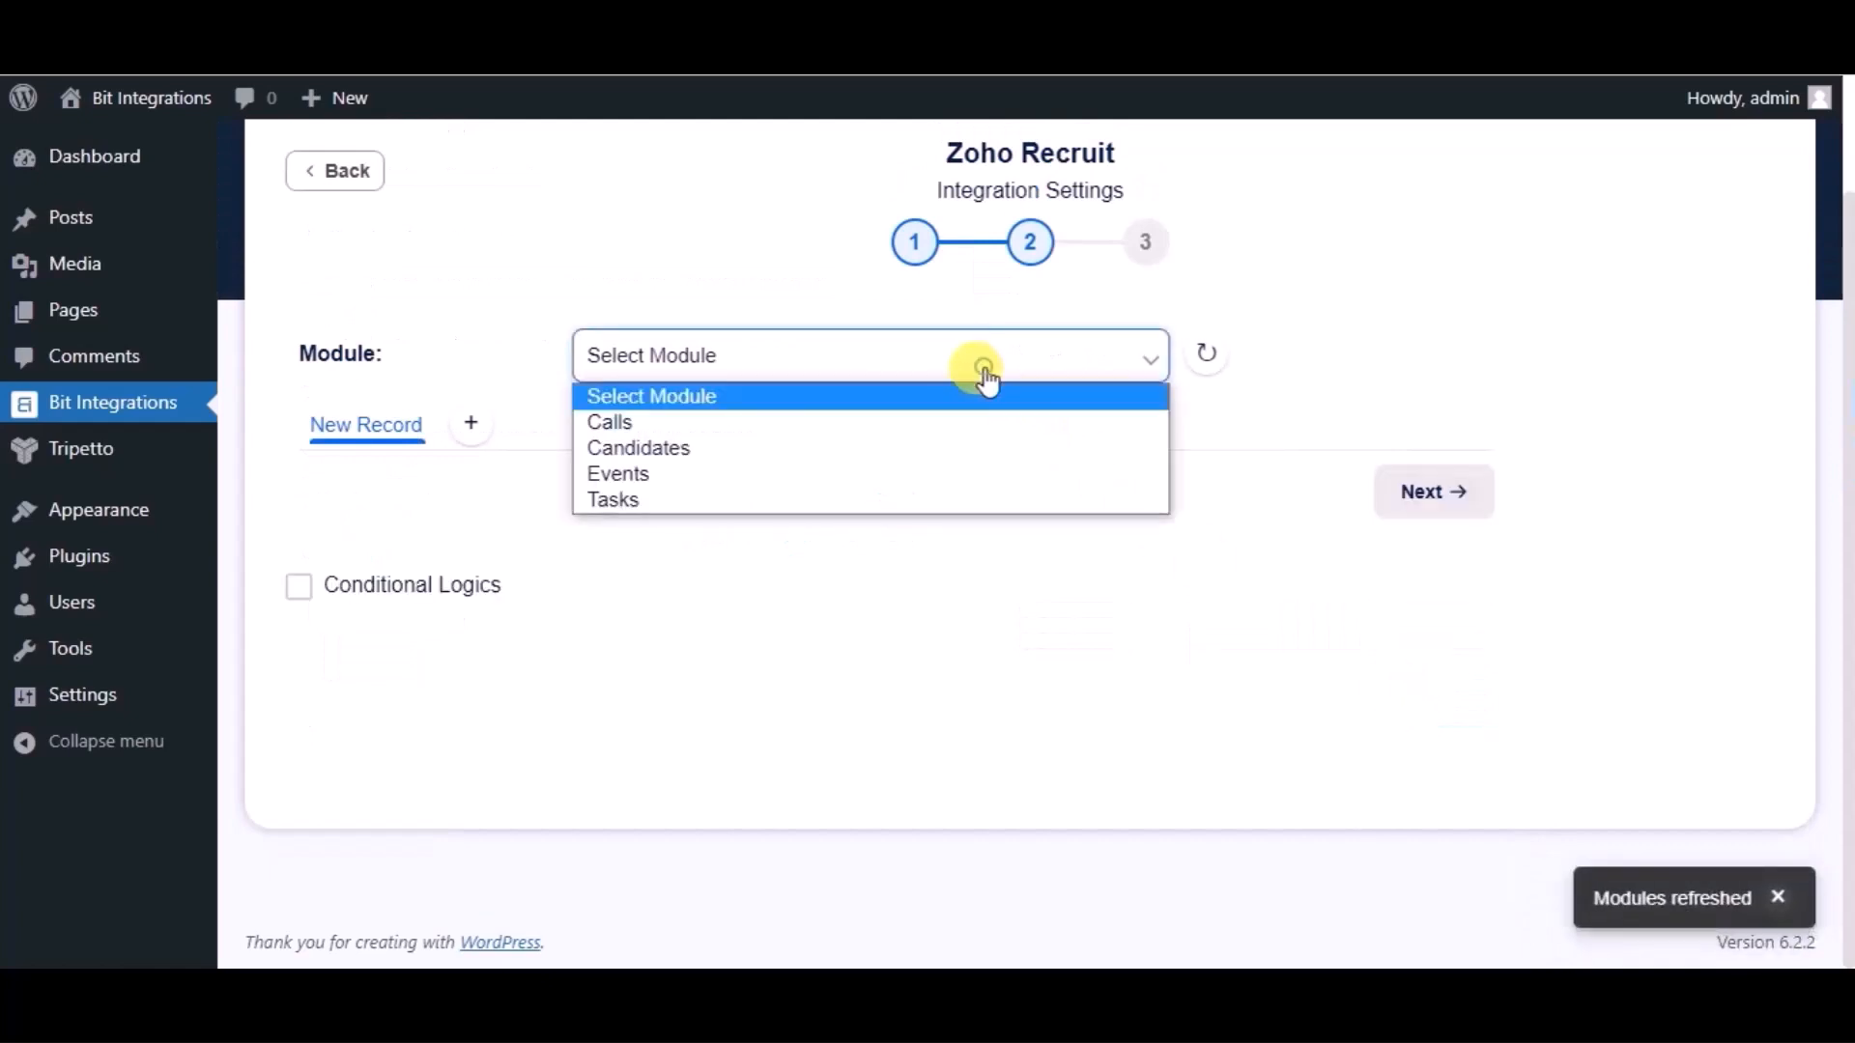
click(773, 450)
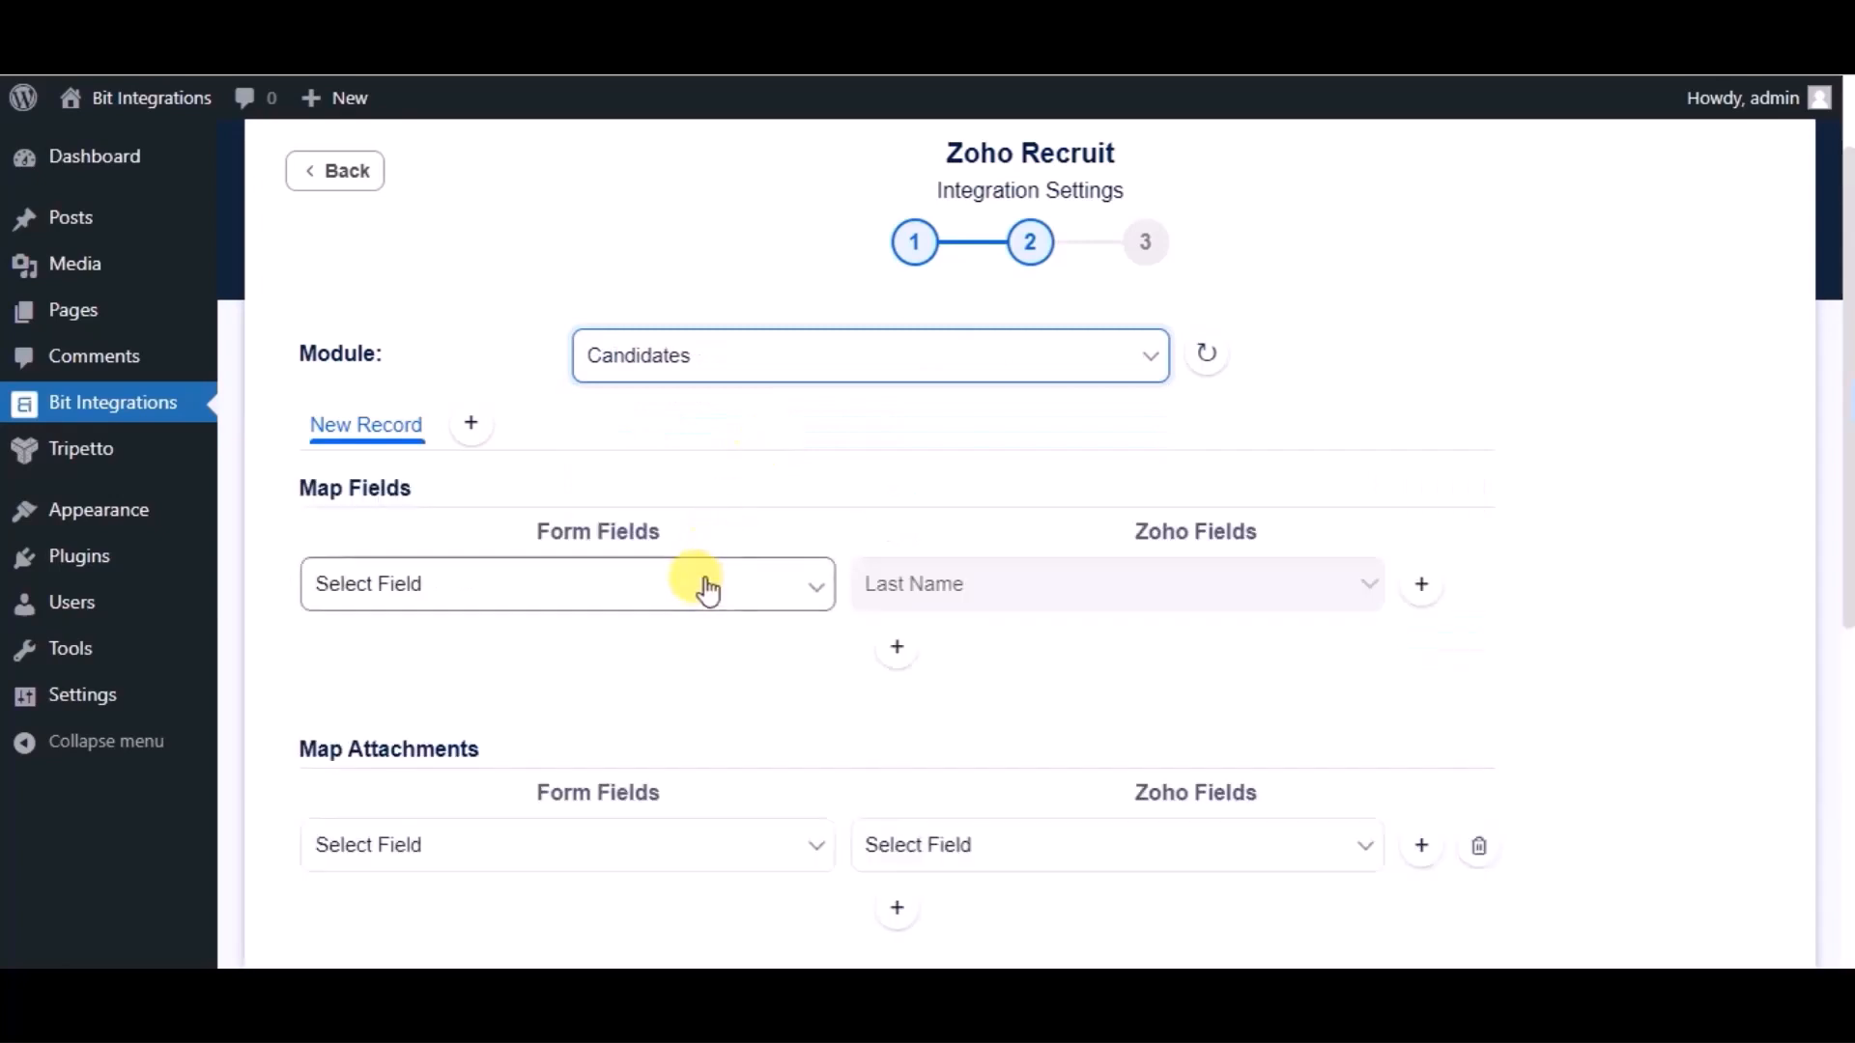
click(706, 591)
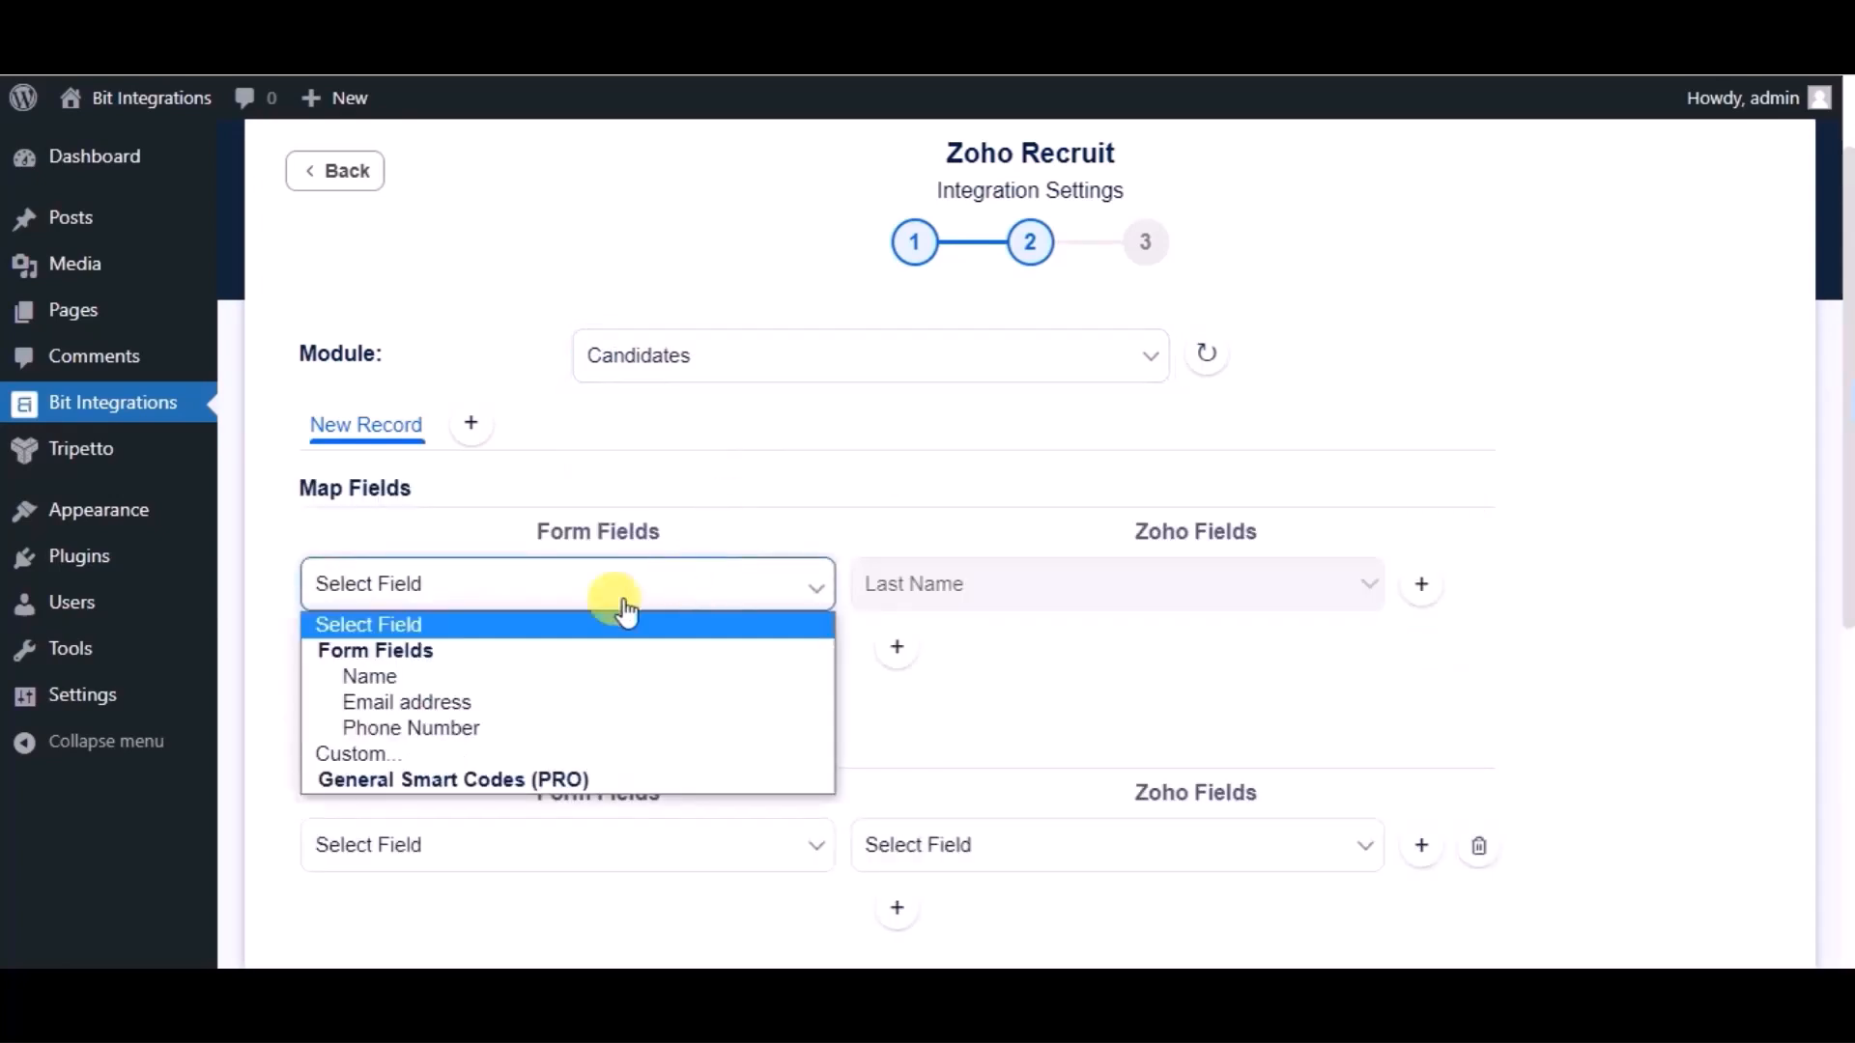
click(473, 685)
- Add mappings Email address → Email and Phone Number → Mobile
click(895, 647)
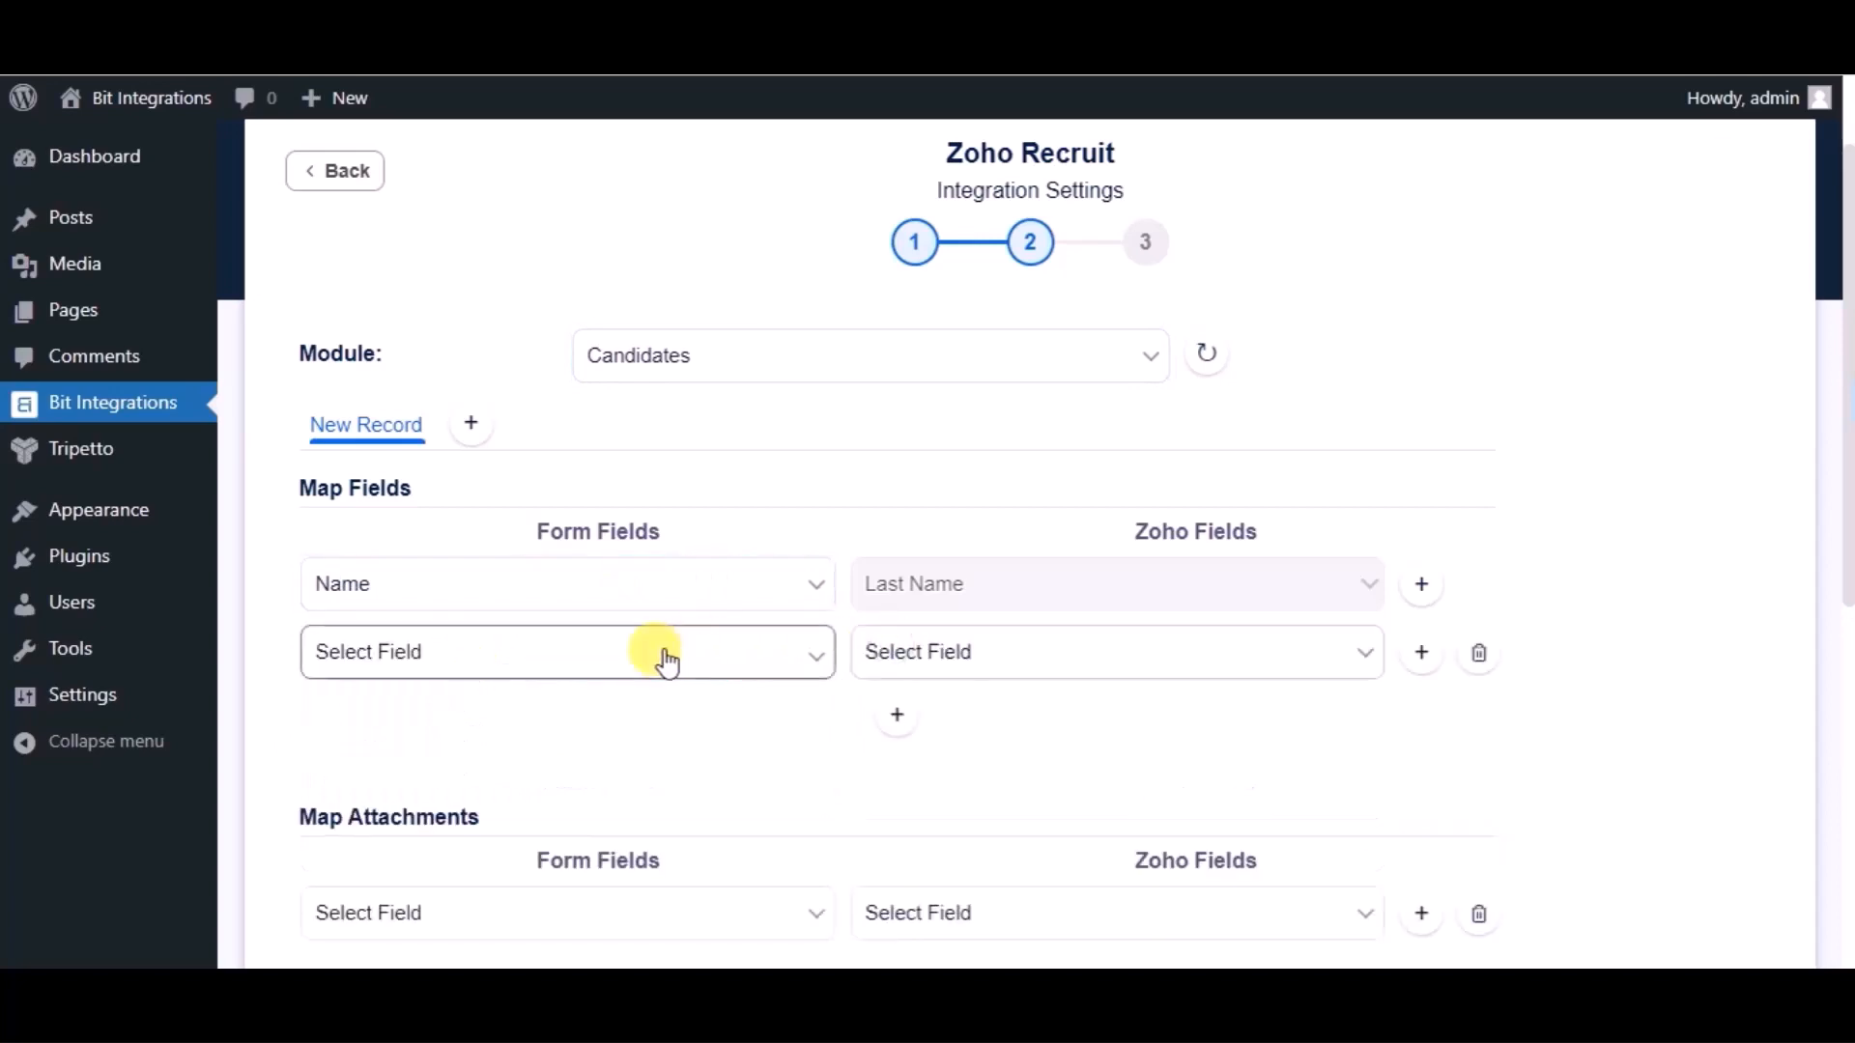
click(647, 663)
click(513, 770)
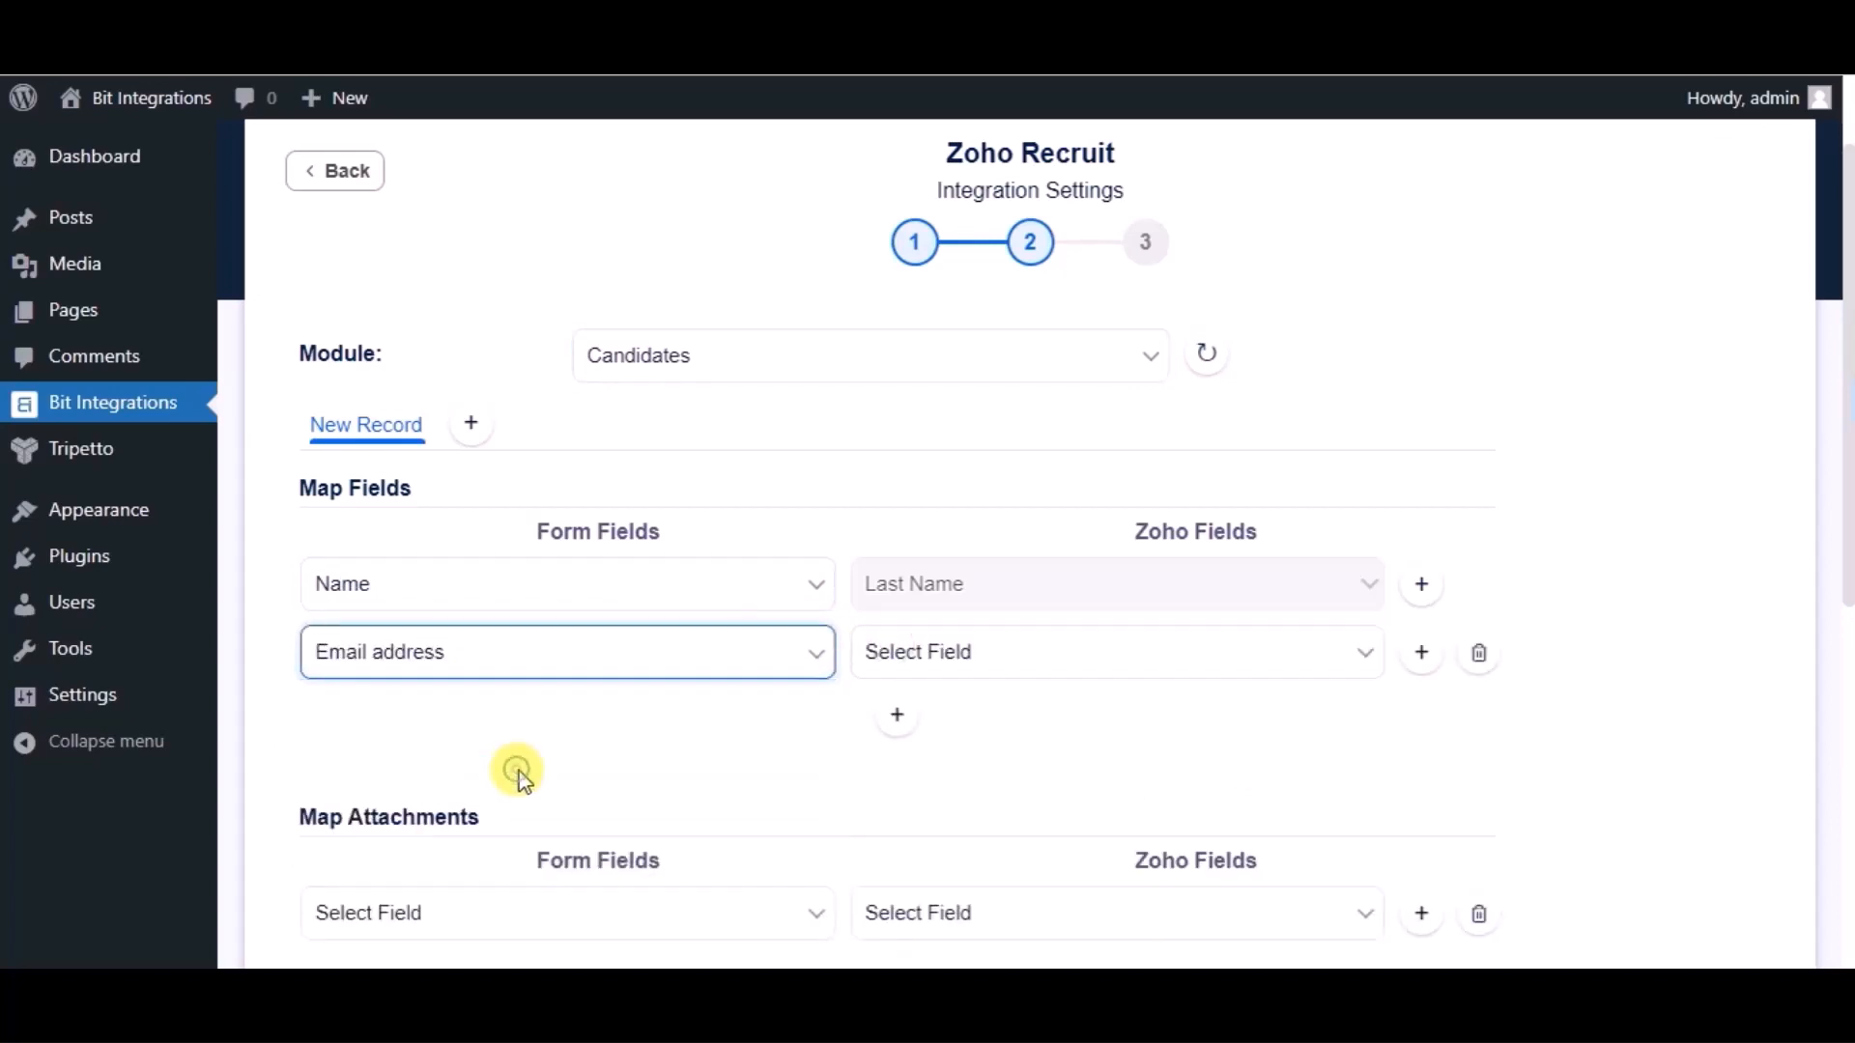
click(904, 675)
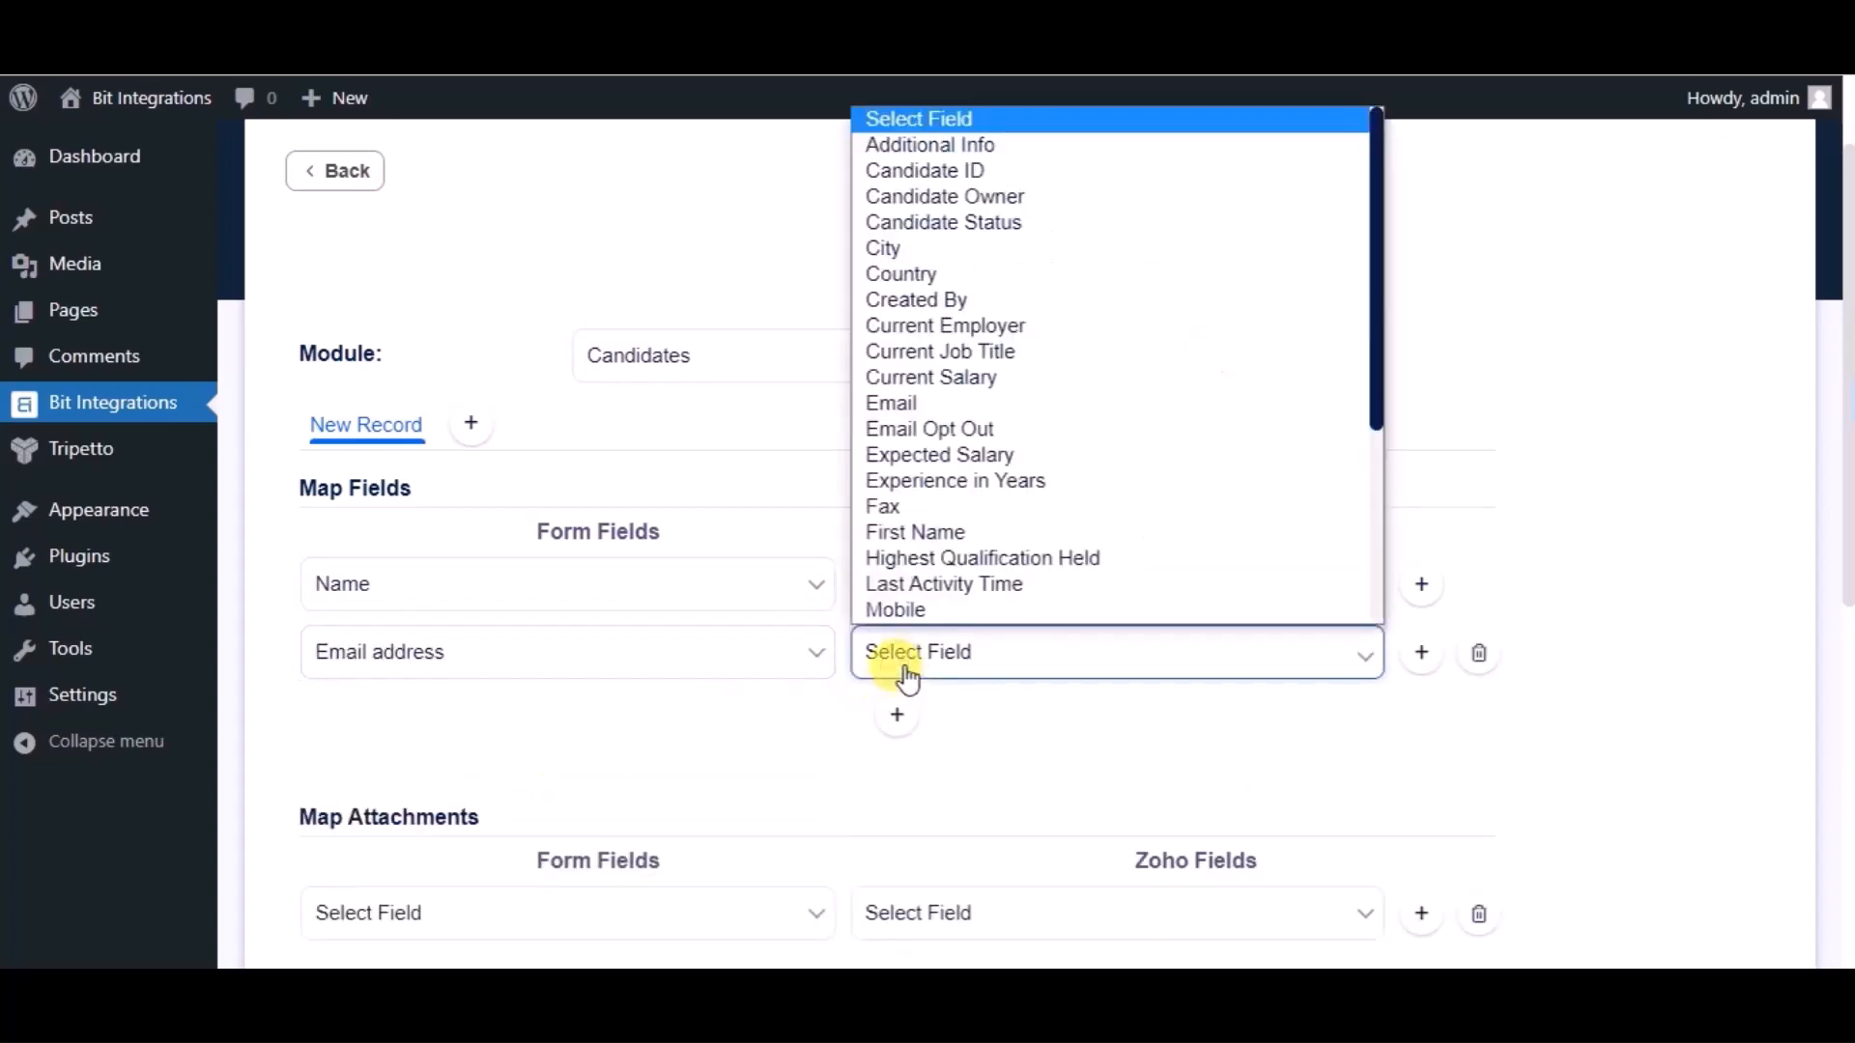
click(901, 404)
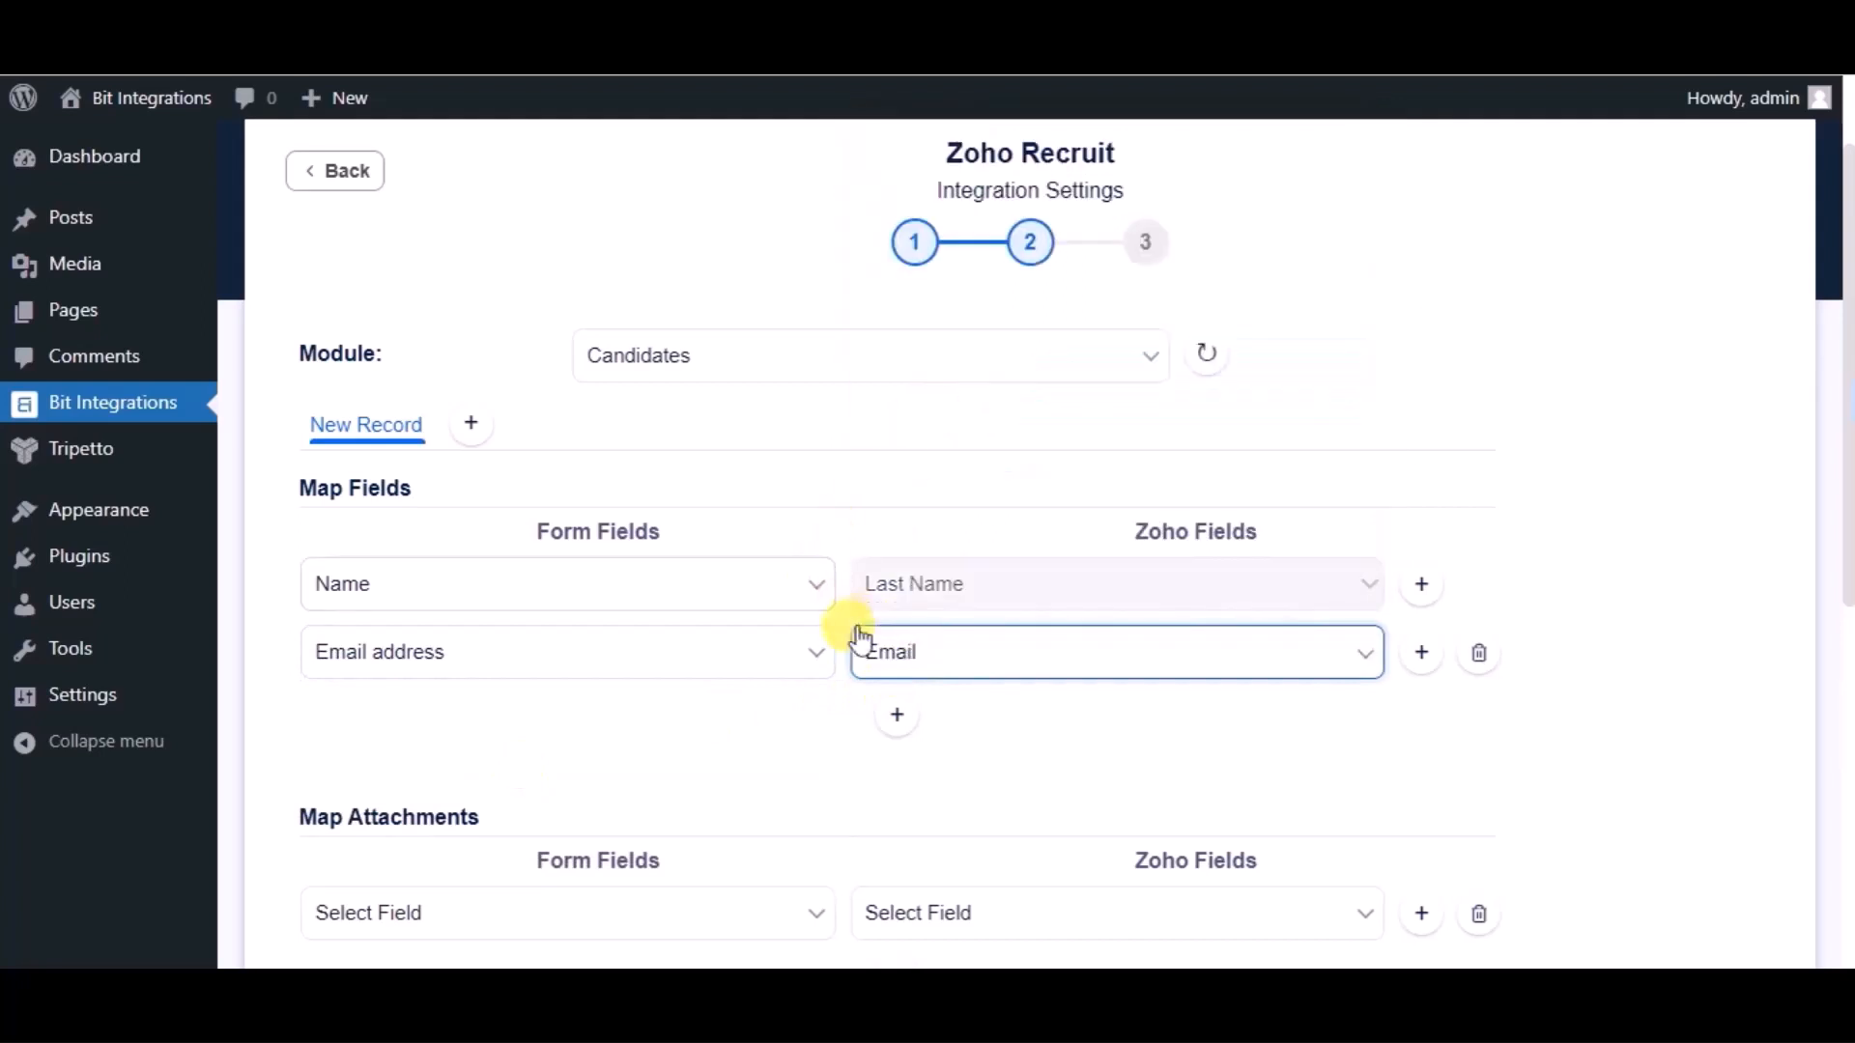
click(896, 718)
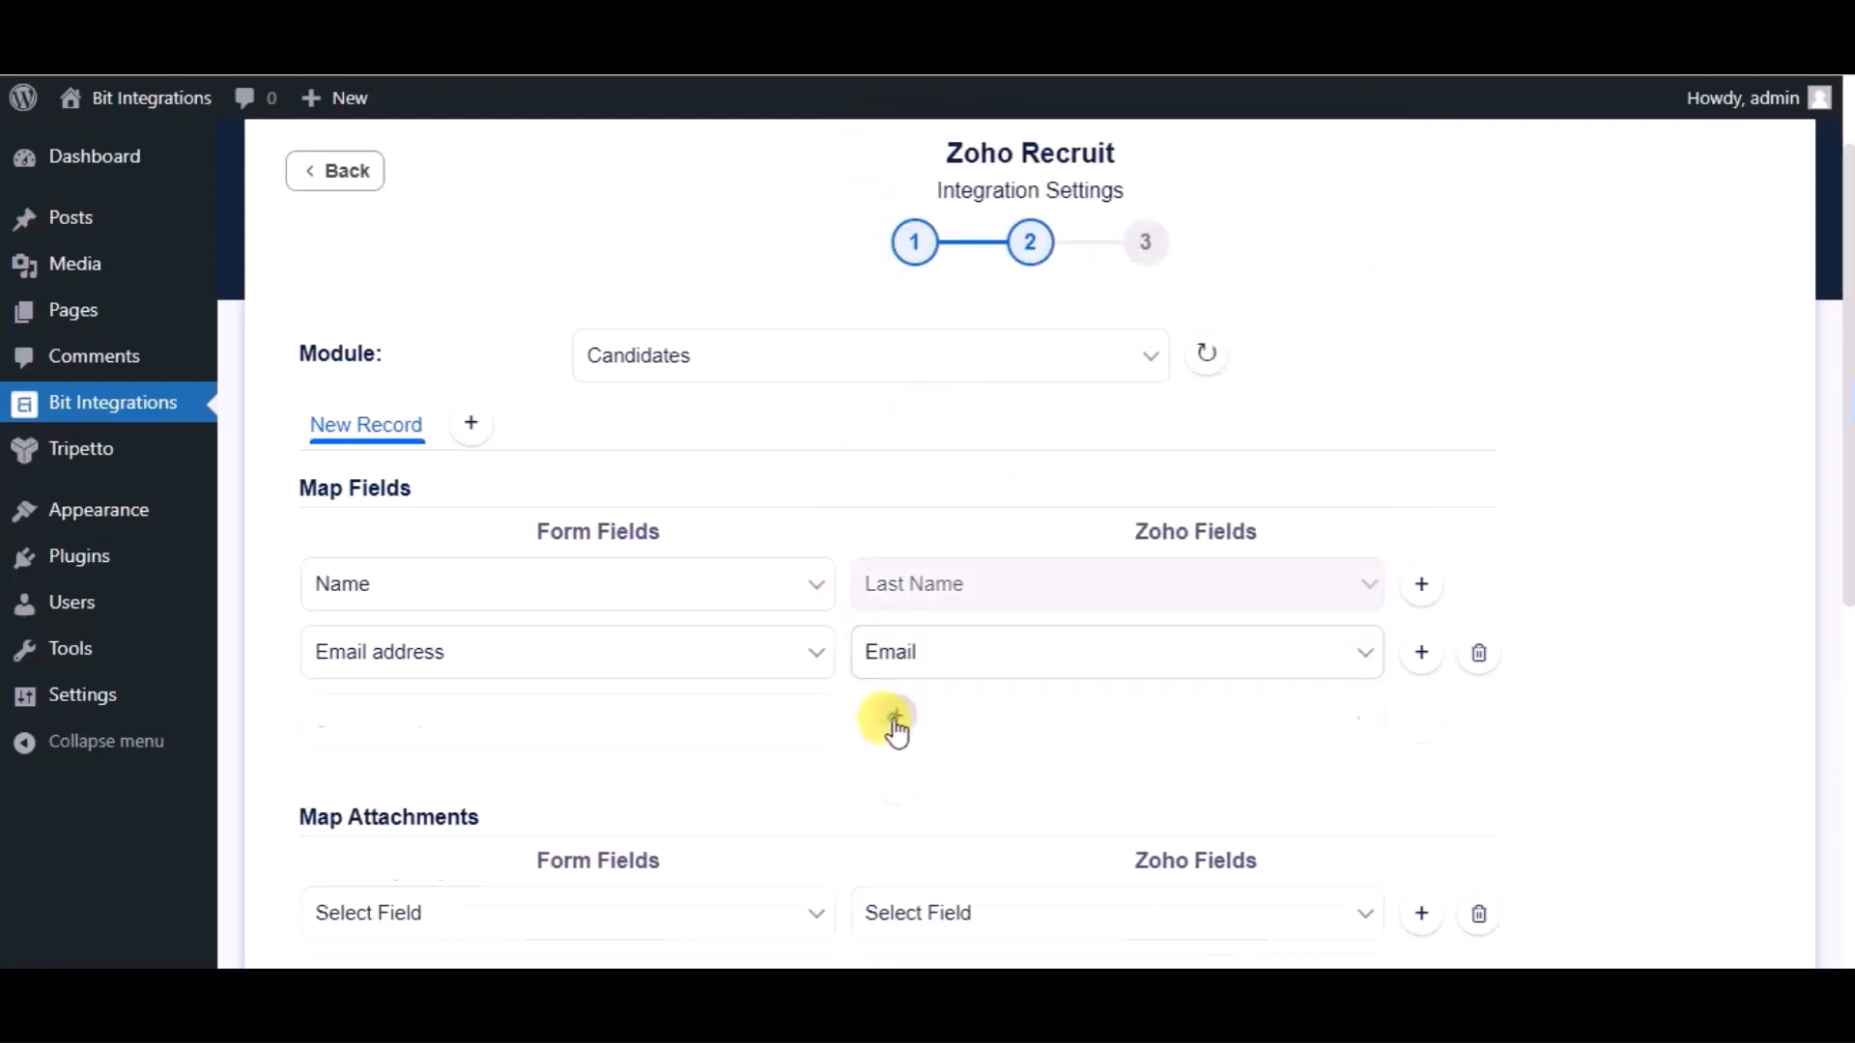
click(690, 715)
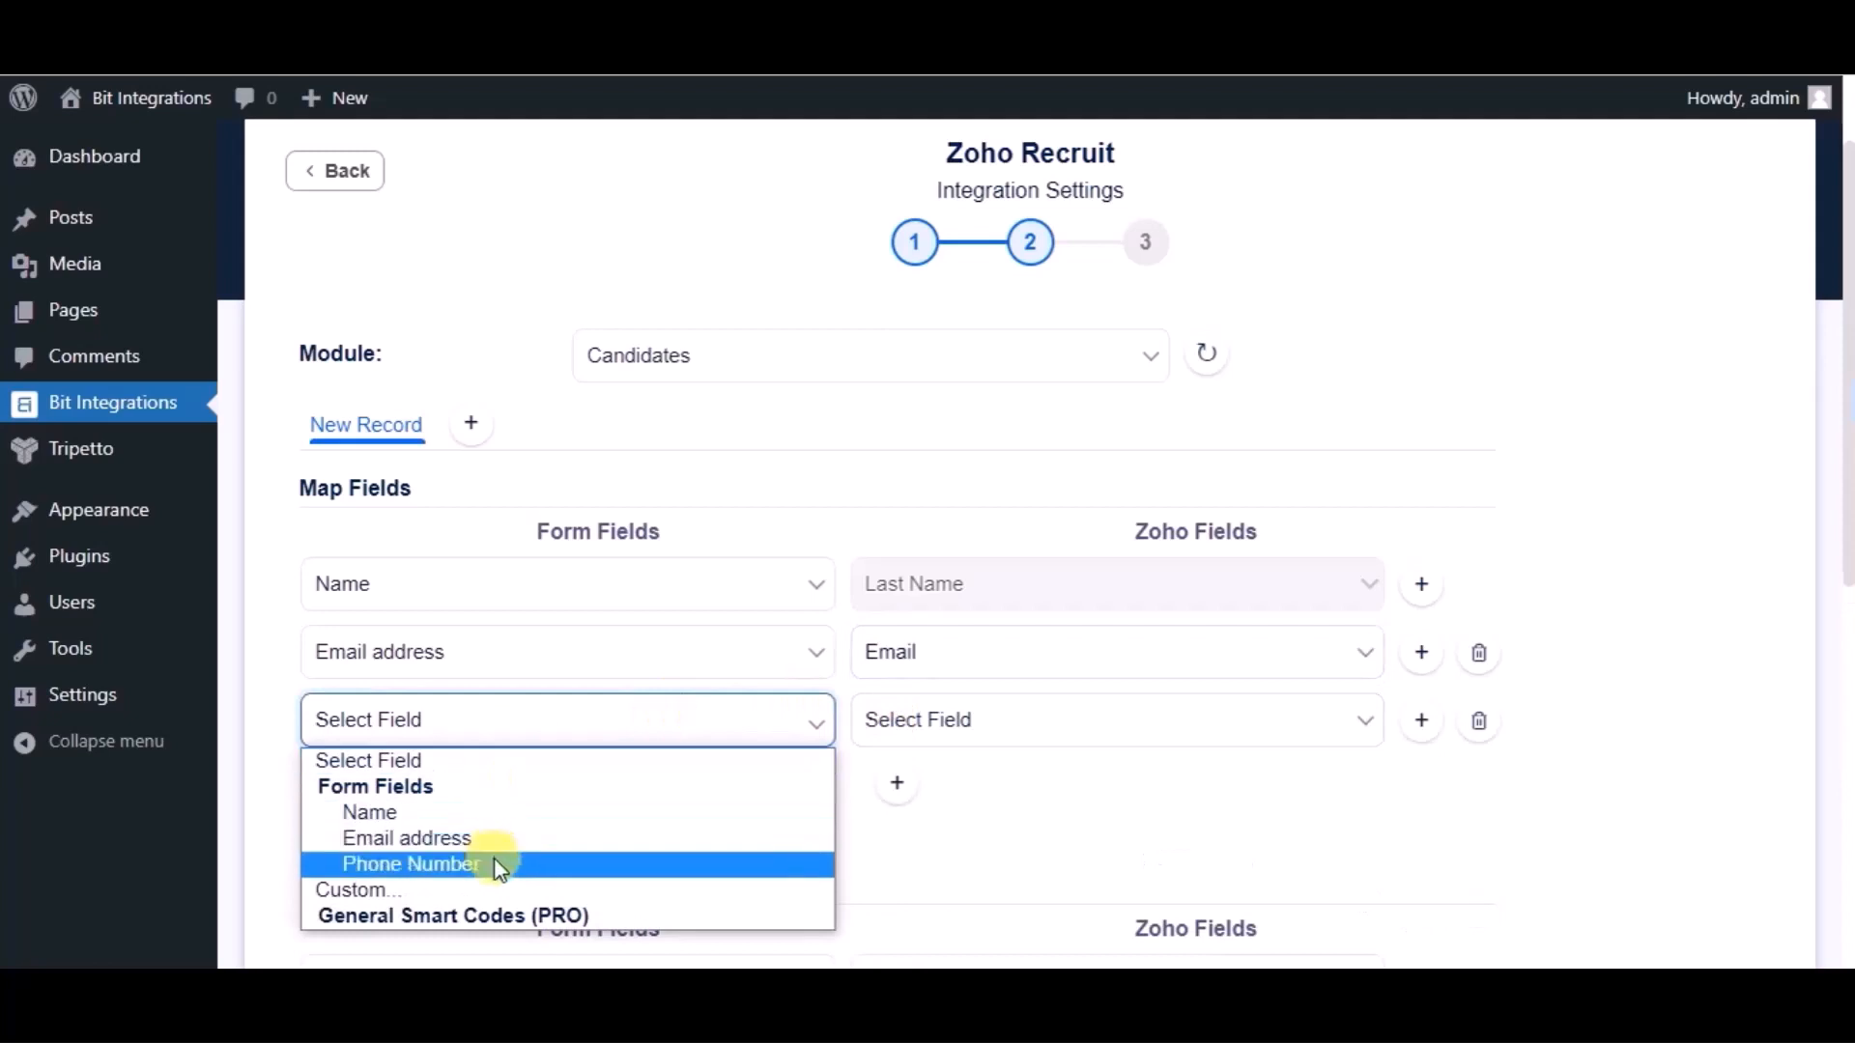
click(500, 863)
click(954, 723)
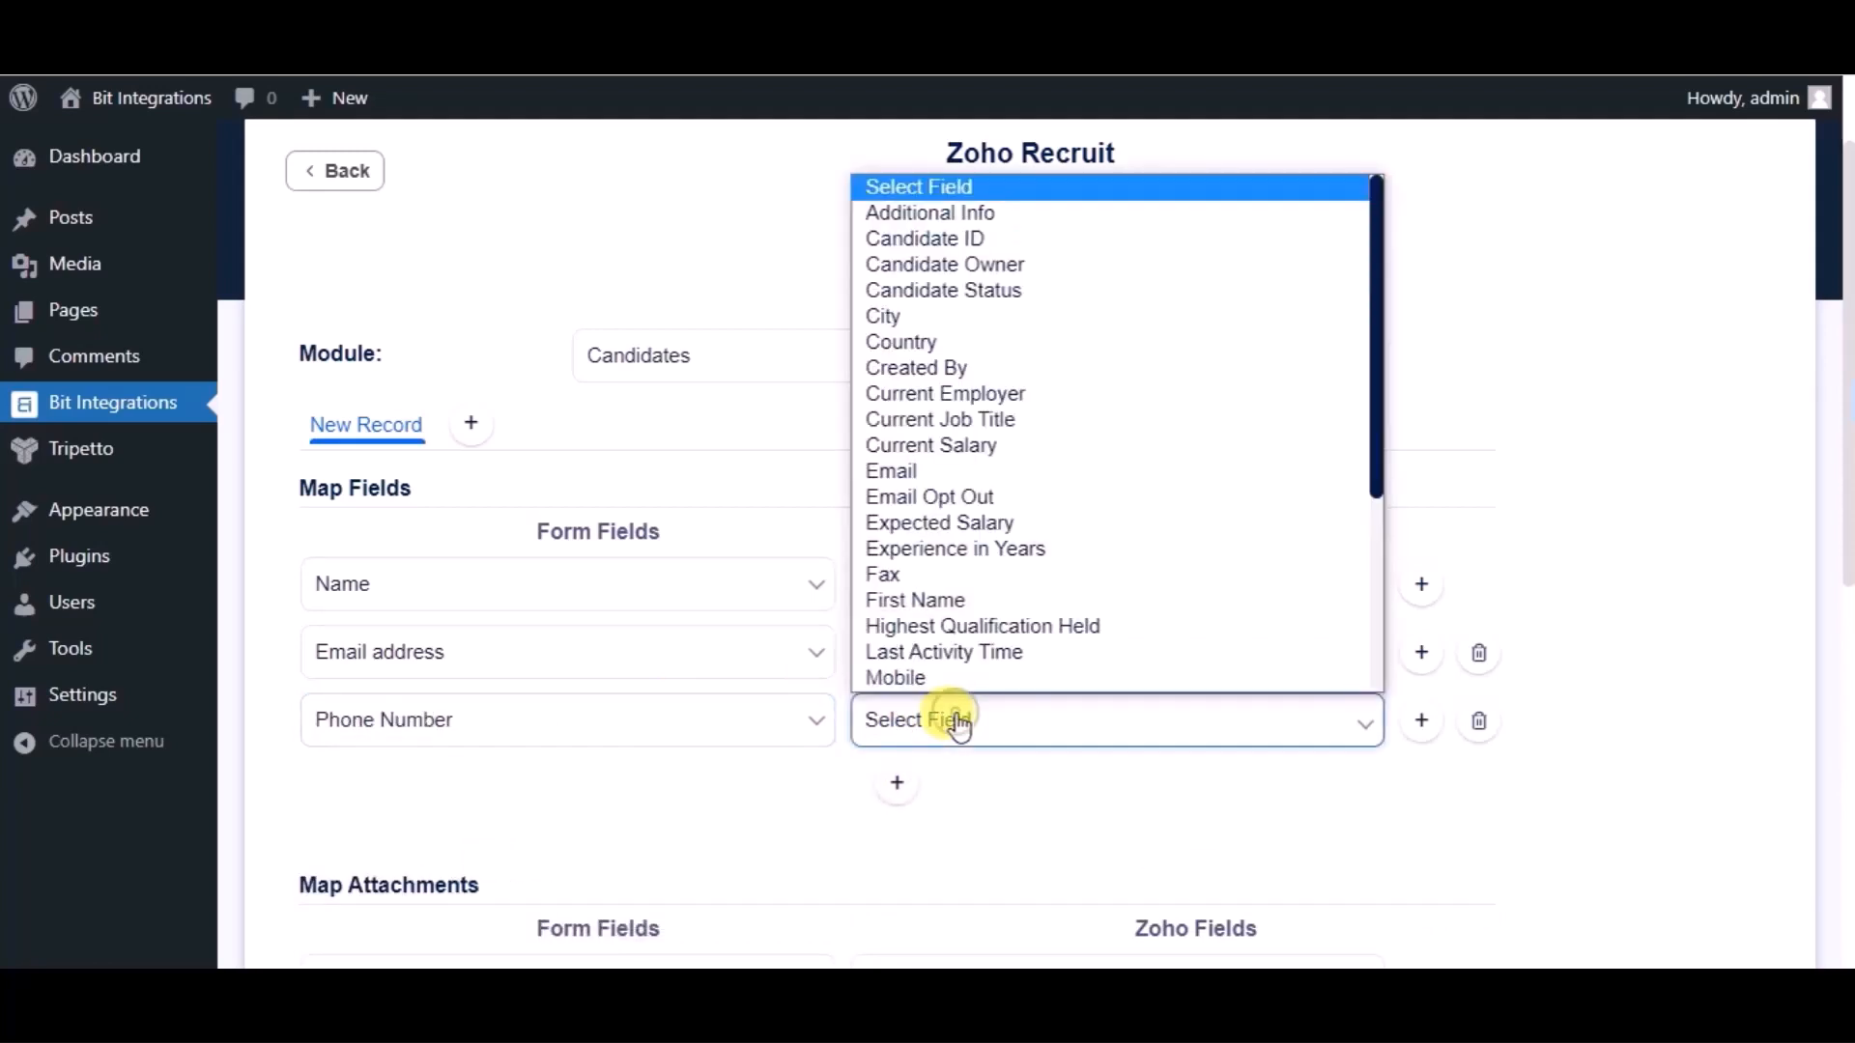
click(920, 673)
- Proceed to the final step and Finish & Save the integration
scroll(833, 751, down, 5)
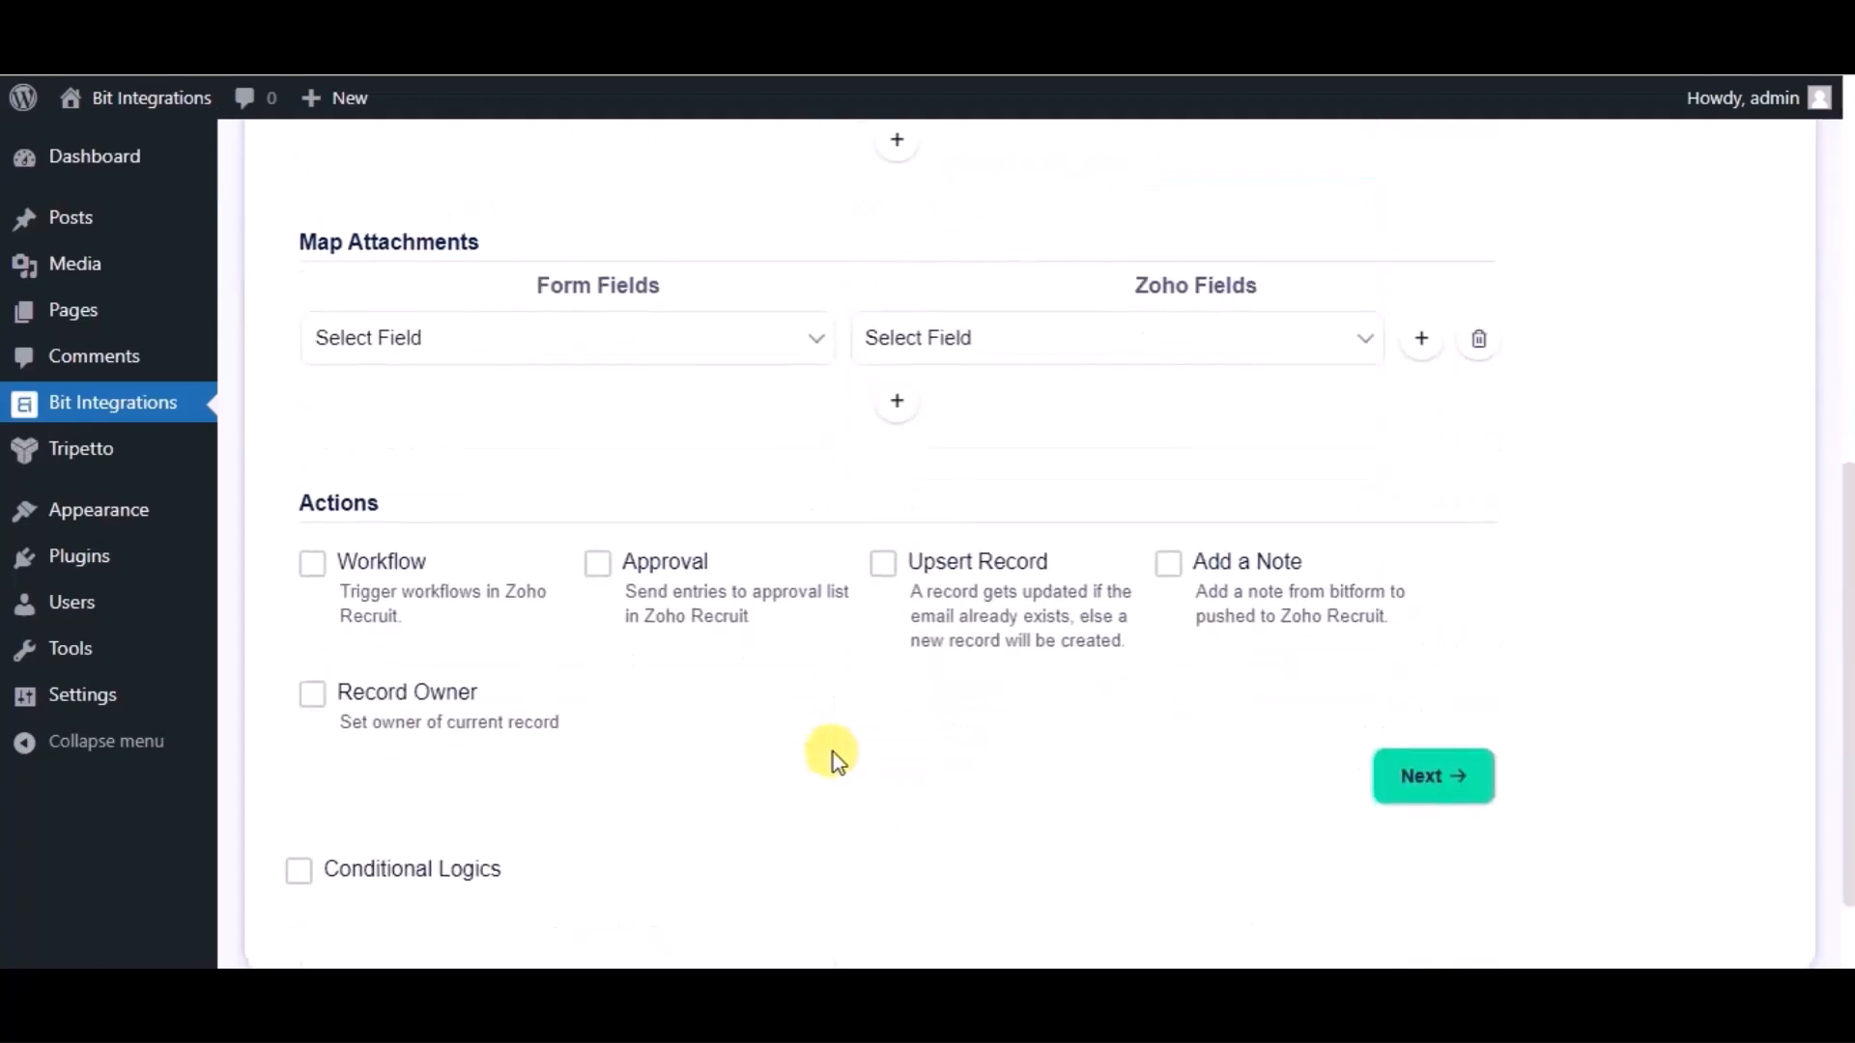
scroll(833, 752, down, 1)
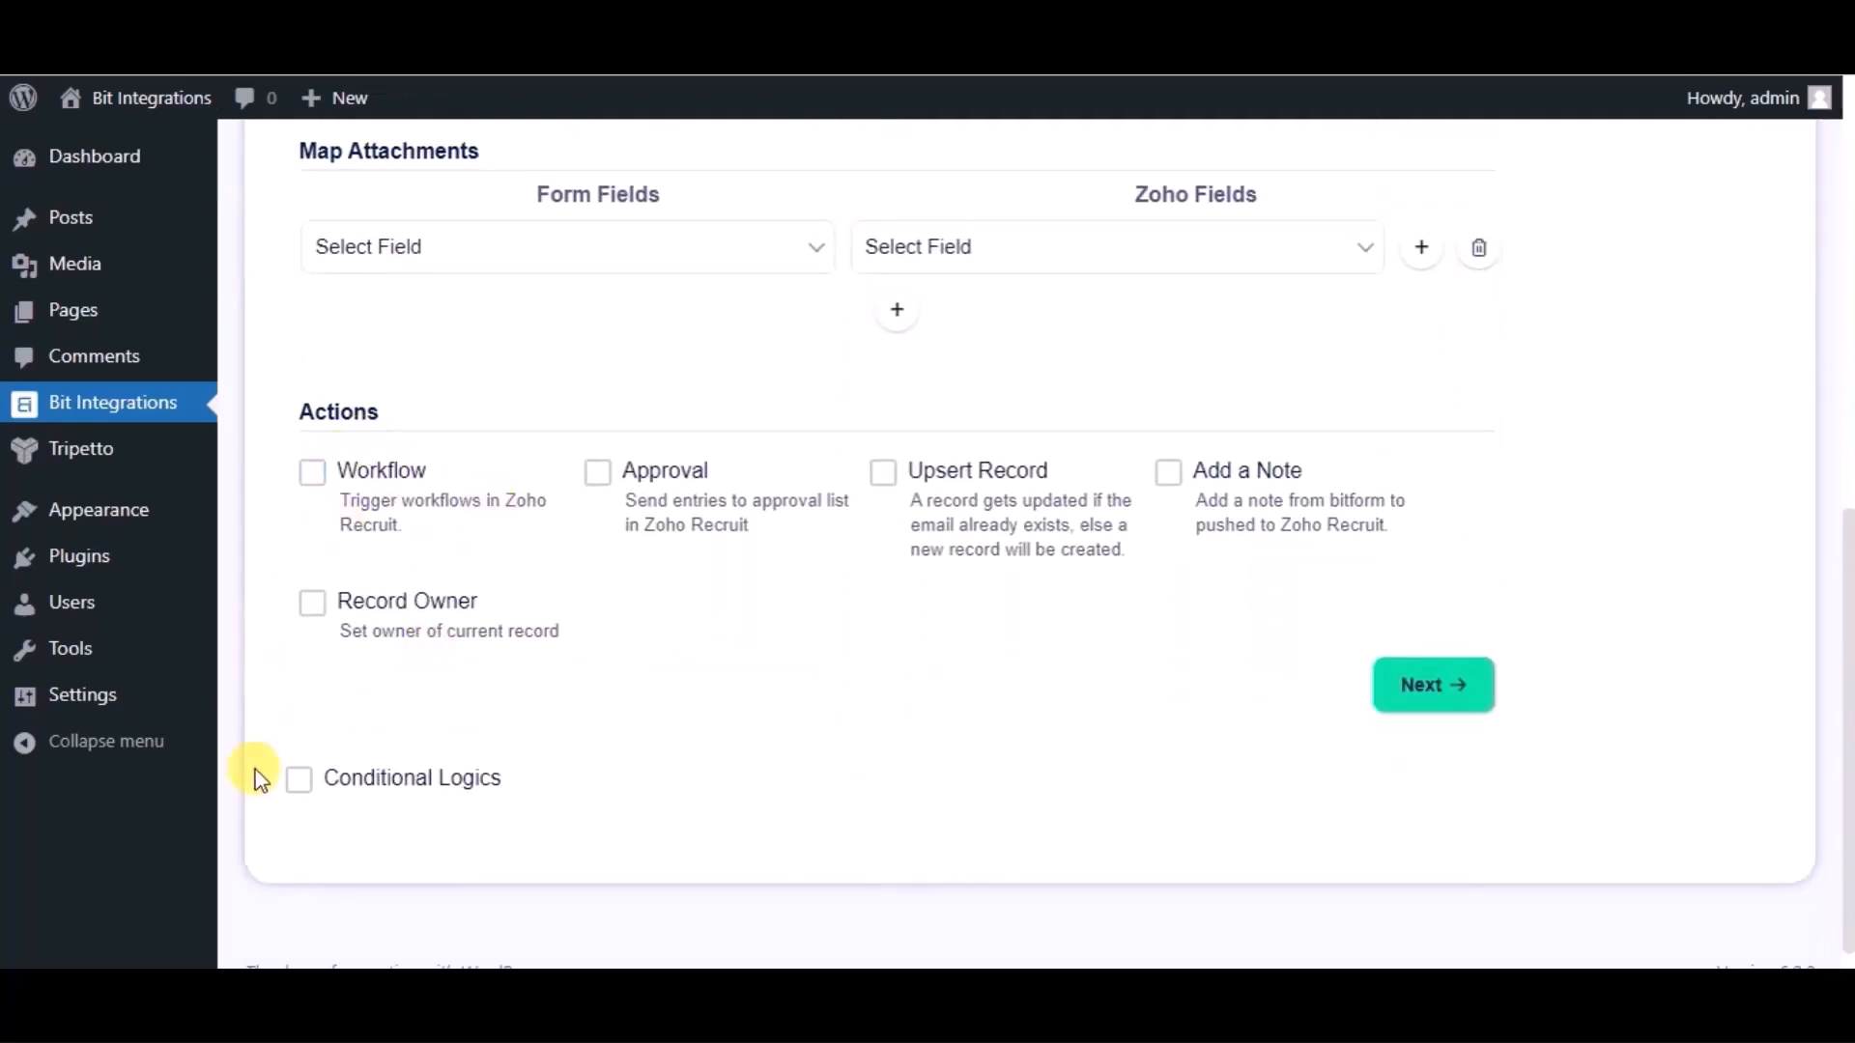
scroll(850, 773, up, 1)
scroll(773, 705, down, 1)
click(1423, 697)
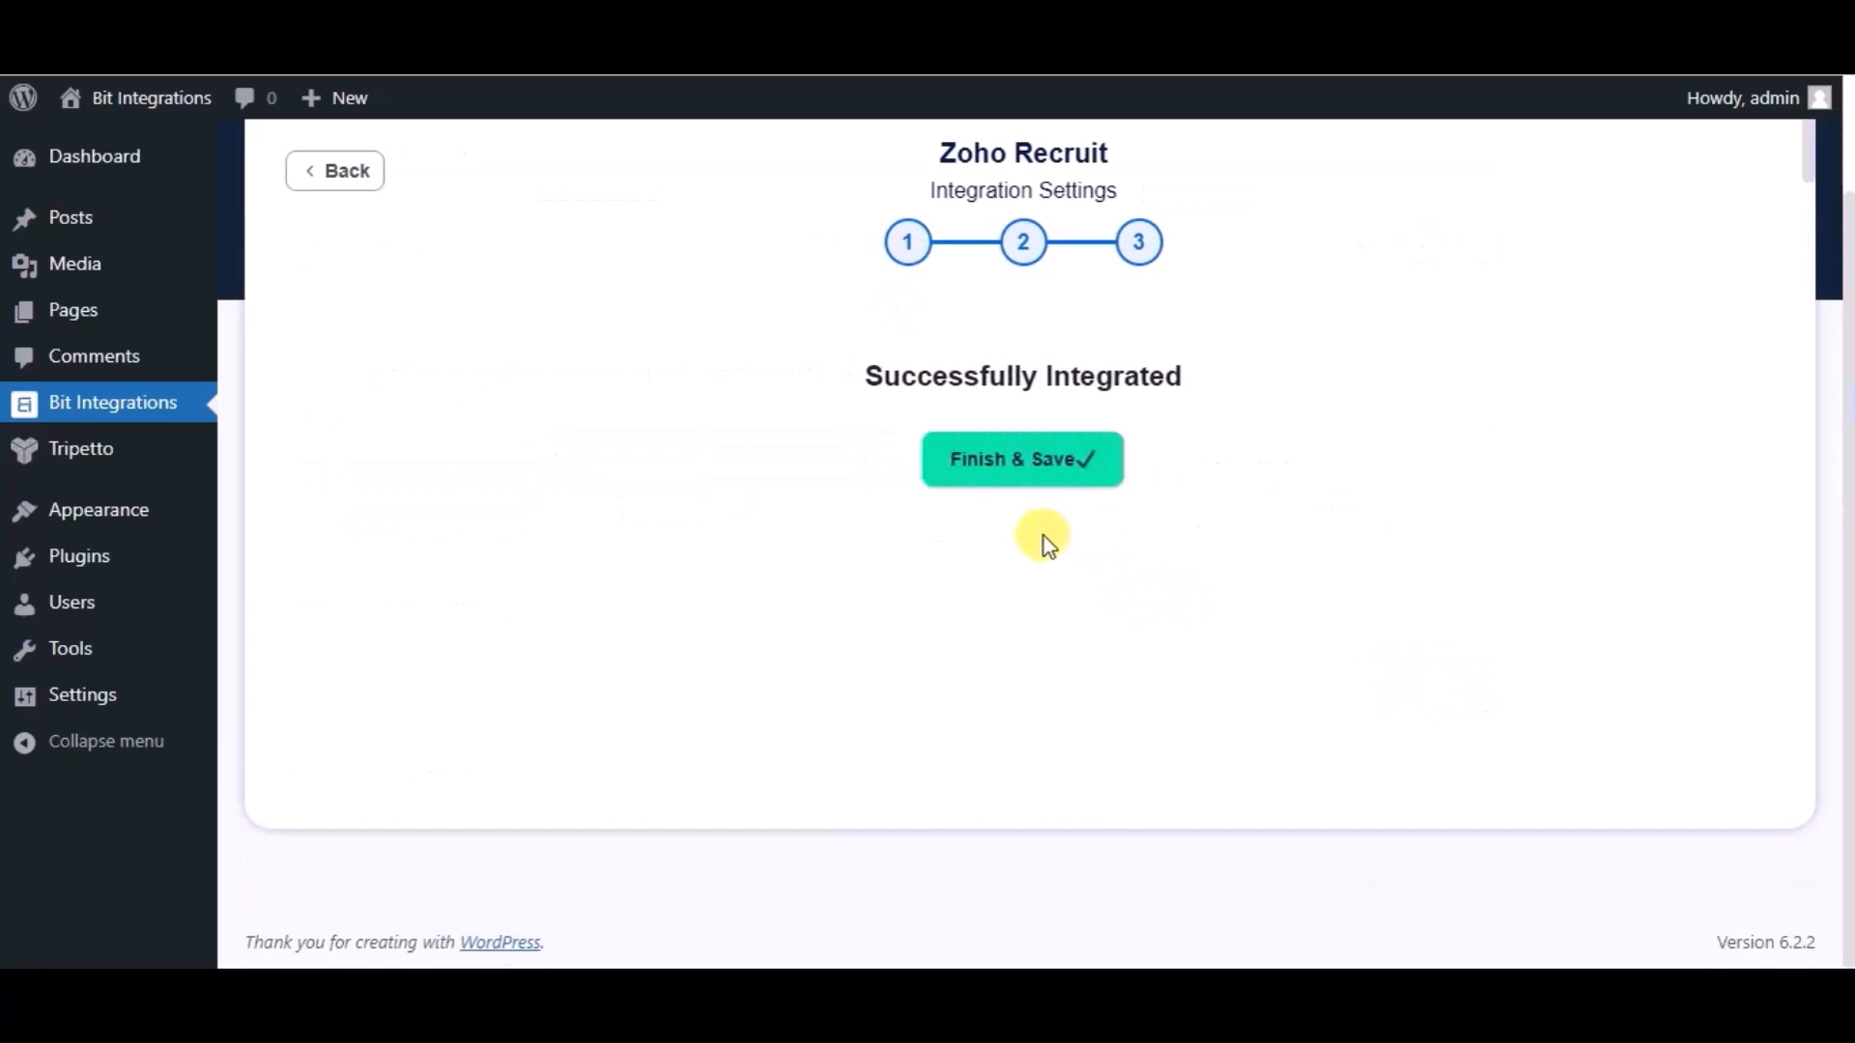
click(1011, 481)
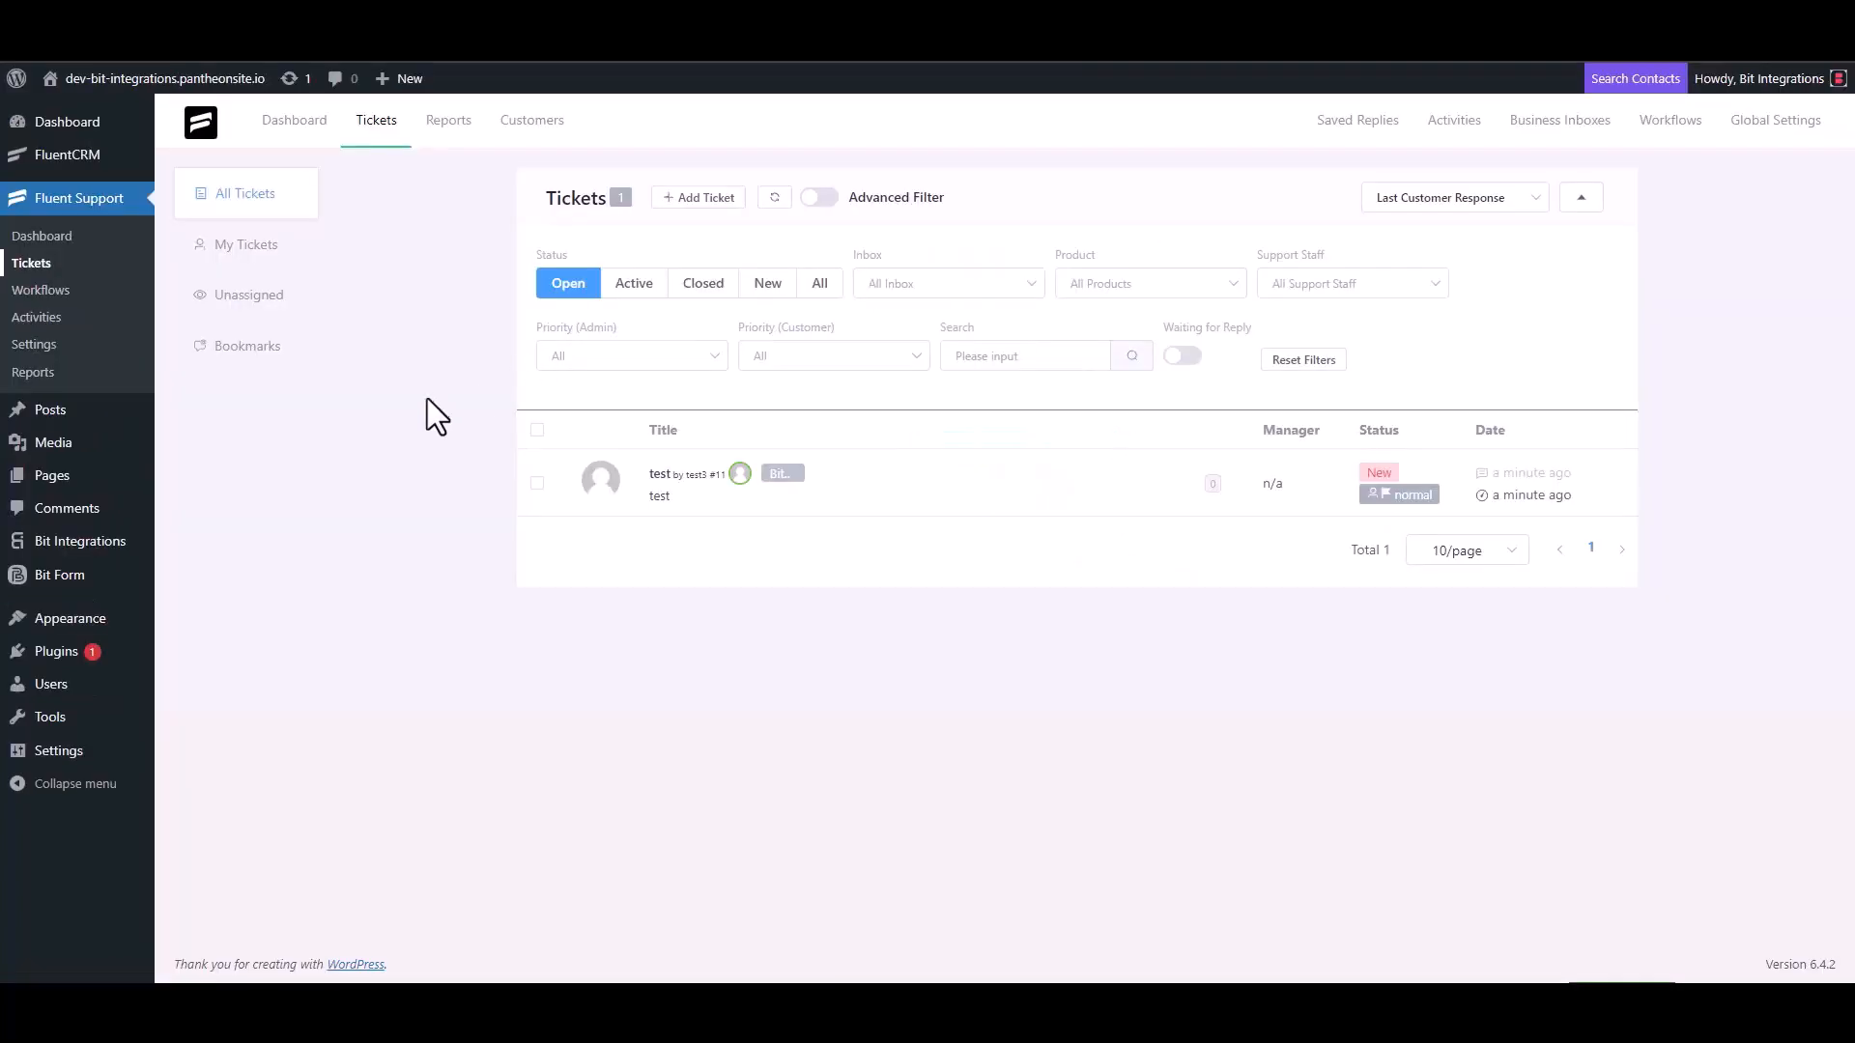
- Start a new ticket and search for a contact by the support e-mail address
click(695, 199)
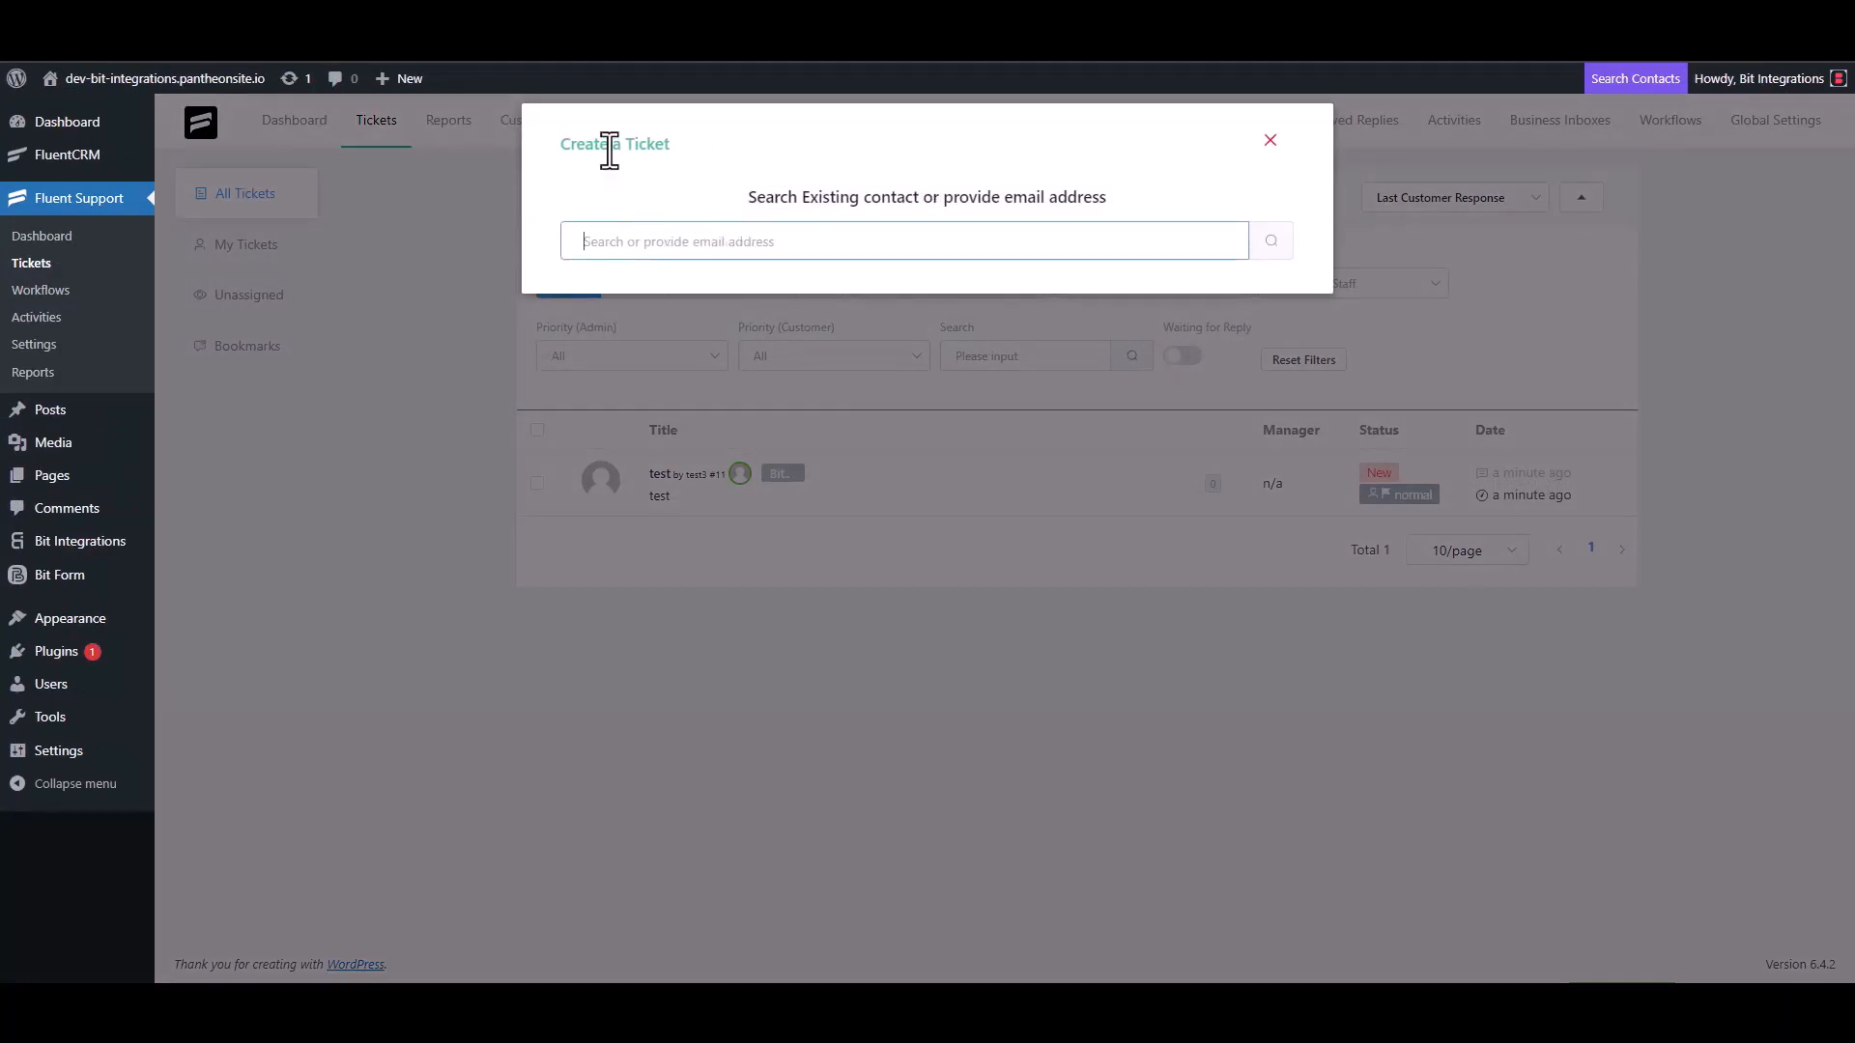
triple_click(676, 232)
click(741, 249)
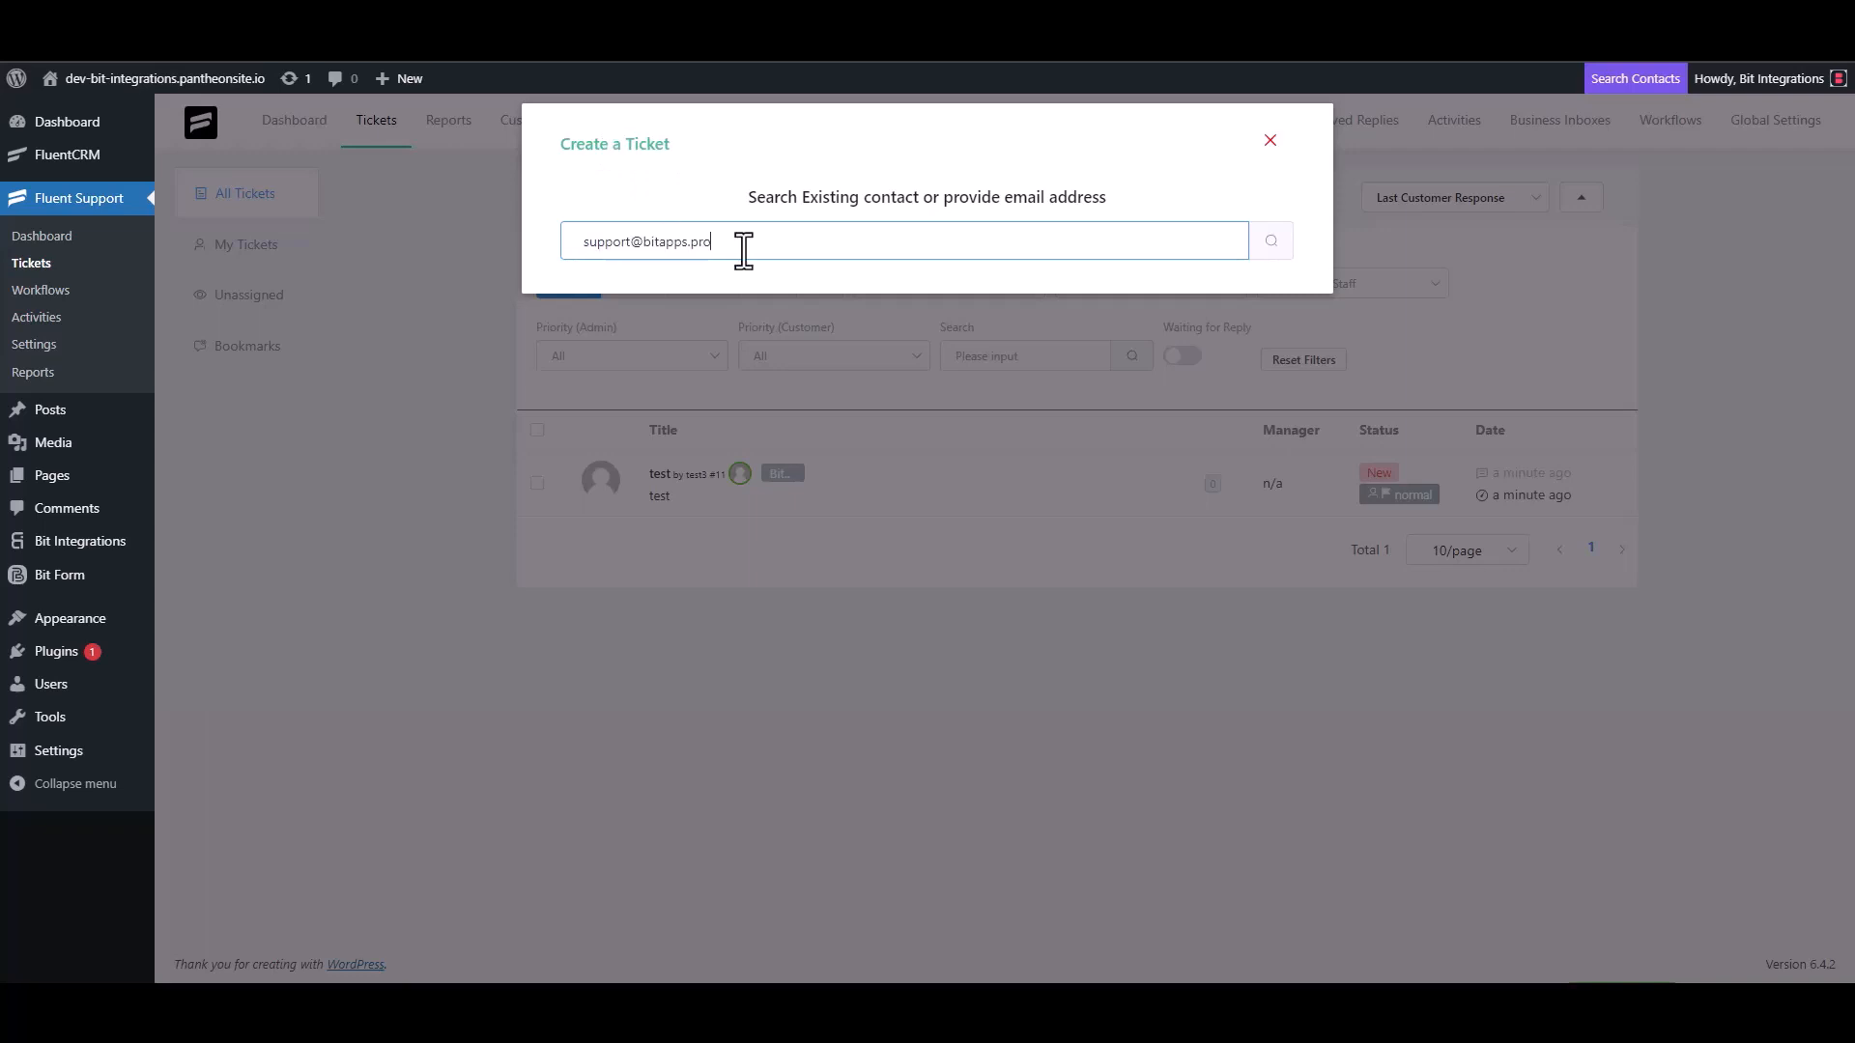
click(1269, 248)
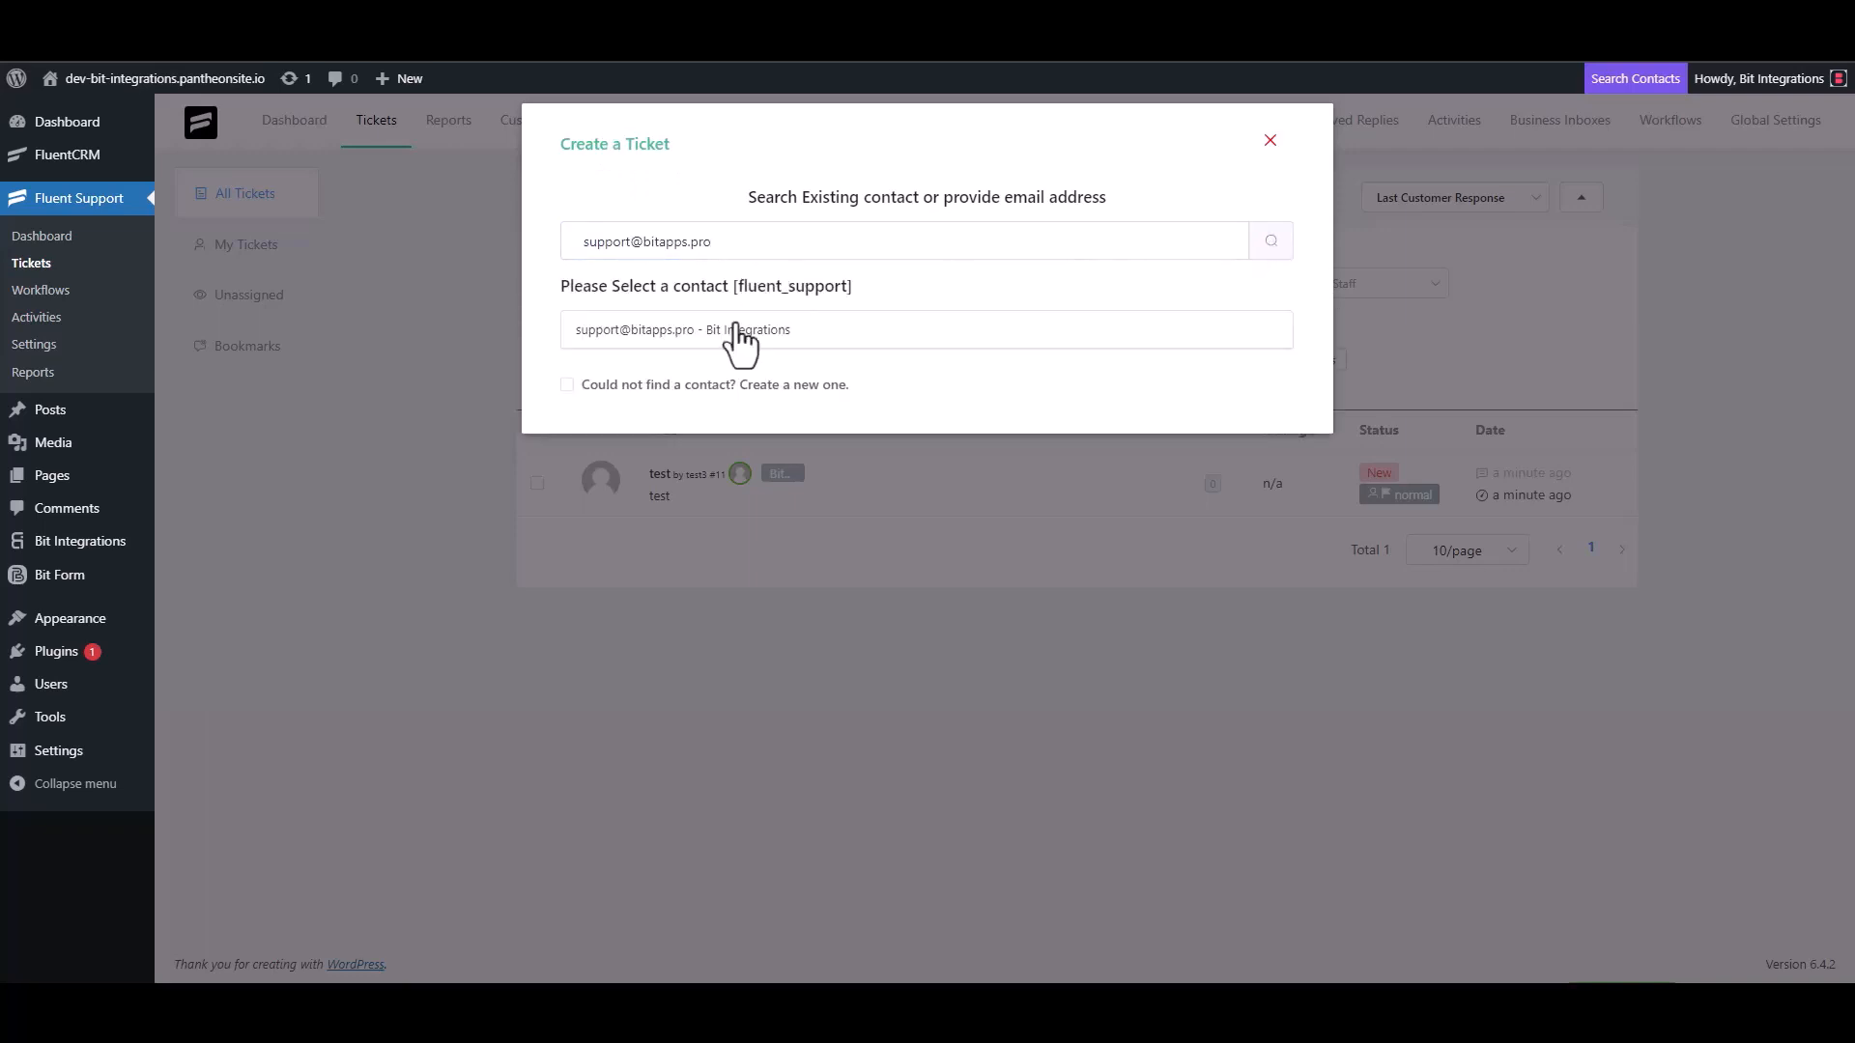
- Create a new contact with first name Bit Integrations and the support e-mail, then continue to ticket details
click(578, 383)
click(622, 380)
text(B)
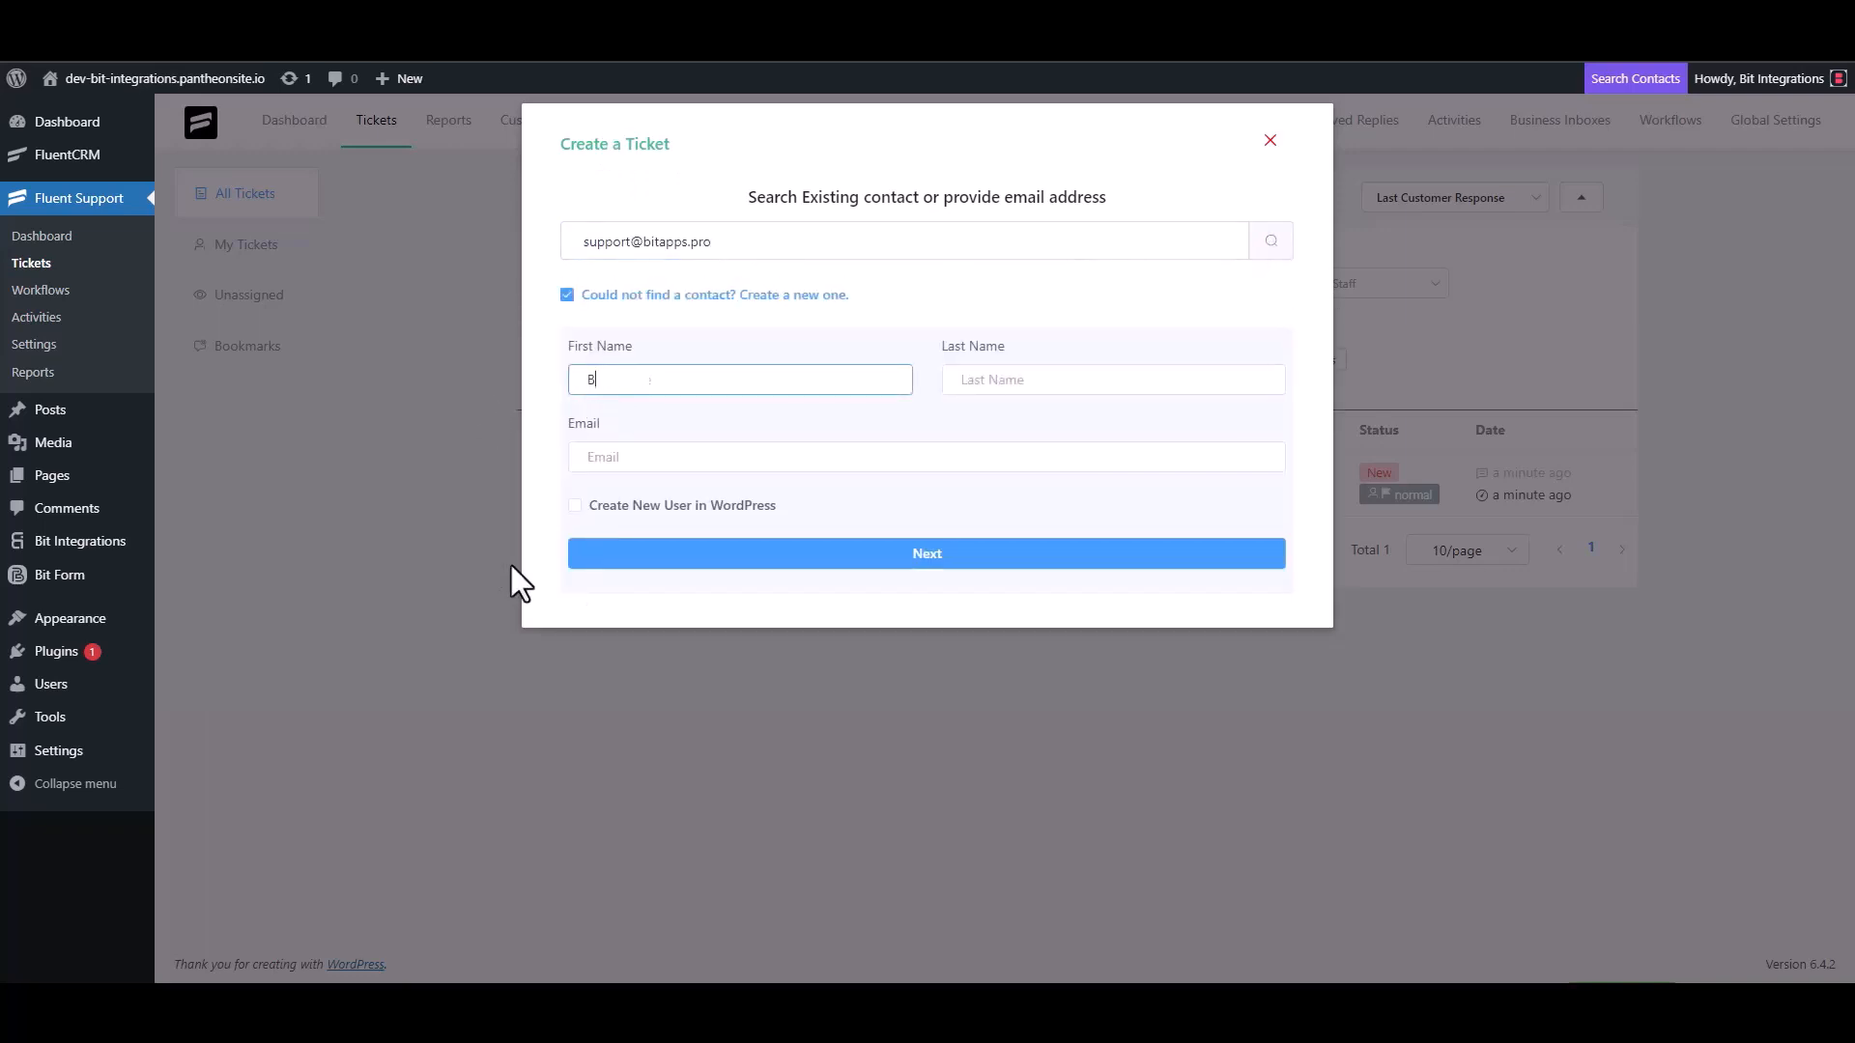
text(it Integrations)
click(643, 461)
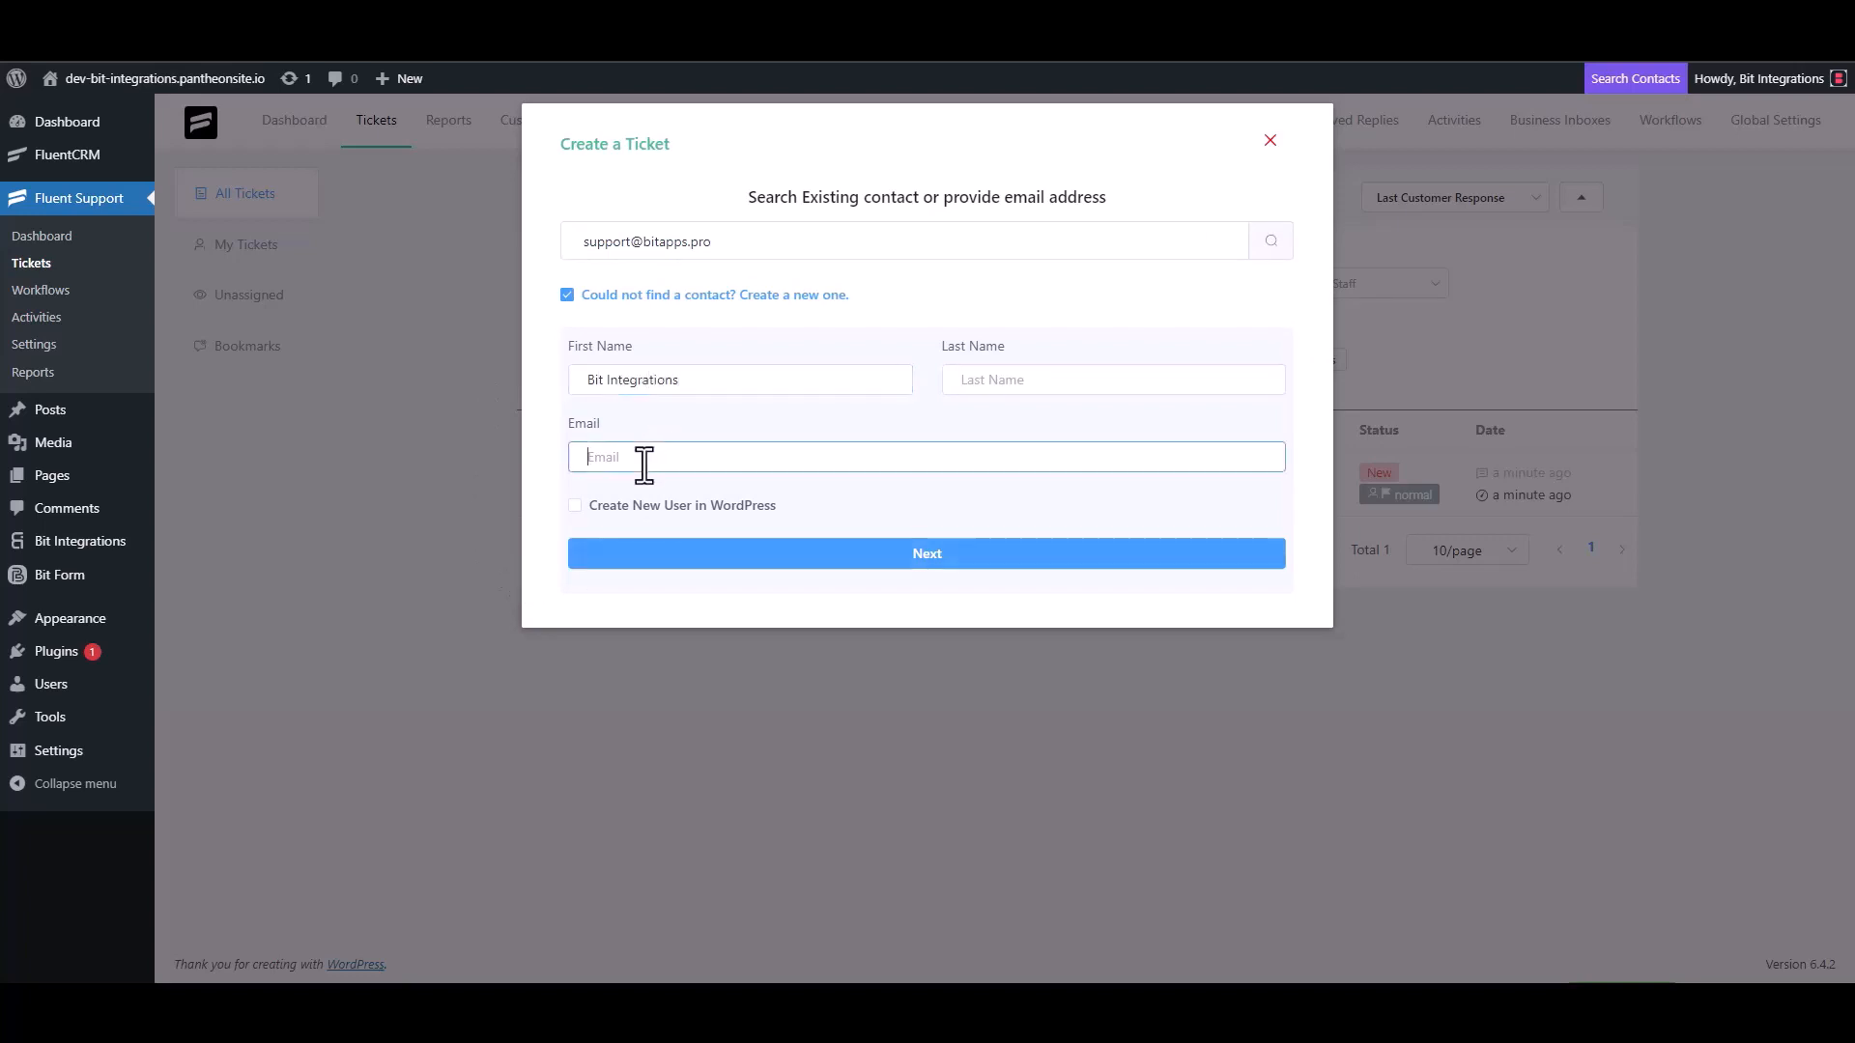
click(928, 555)
click(786, 348)
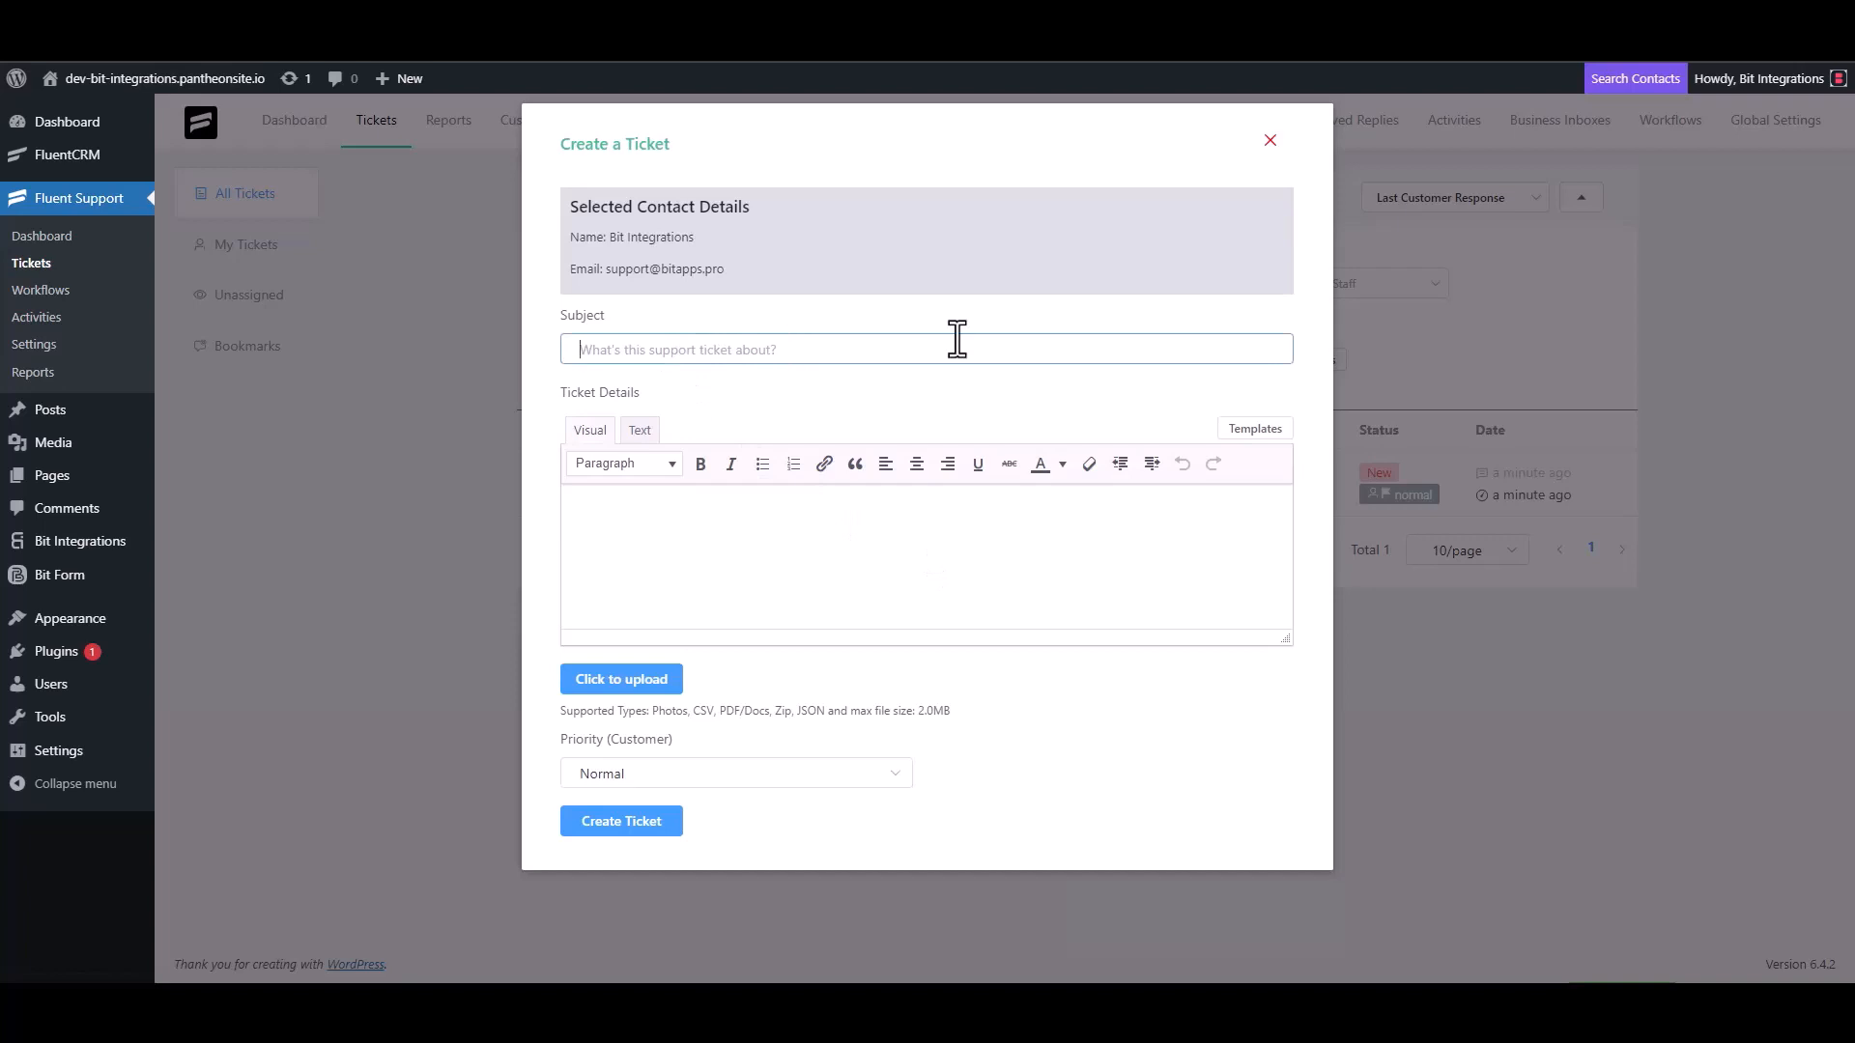
- Clear the stray 'test' text from the ticket subject and details fields
text(test)
click(642, 560)
text(t)
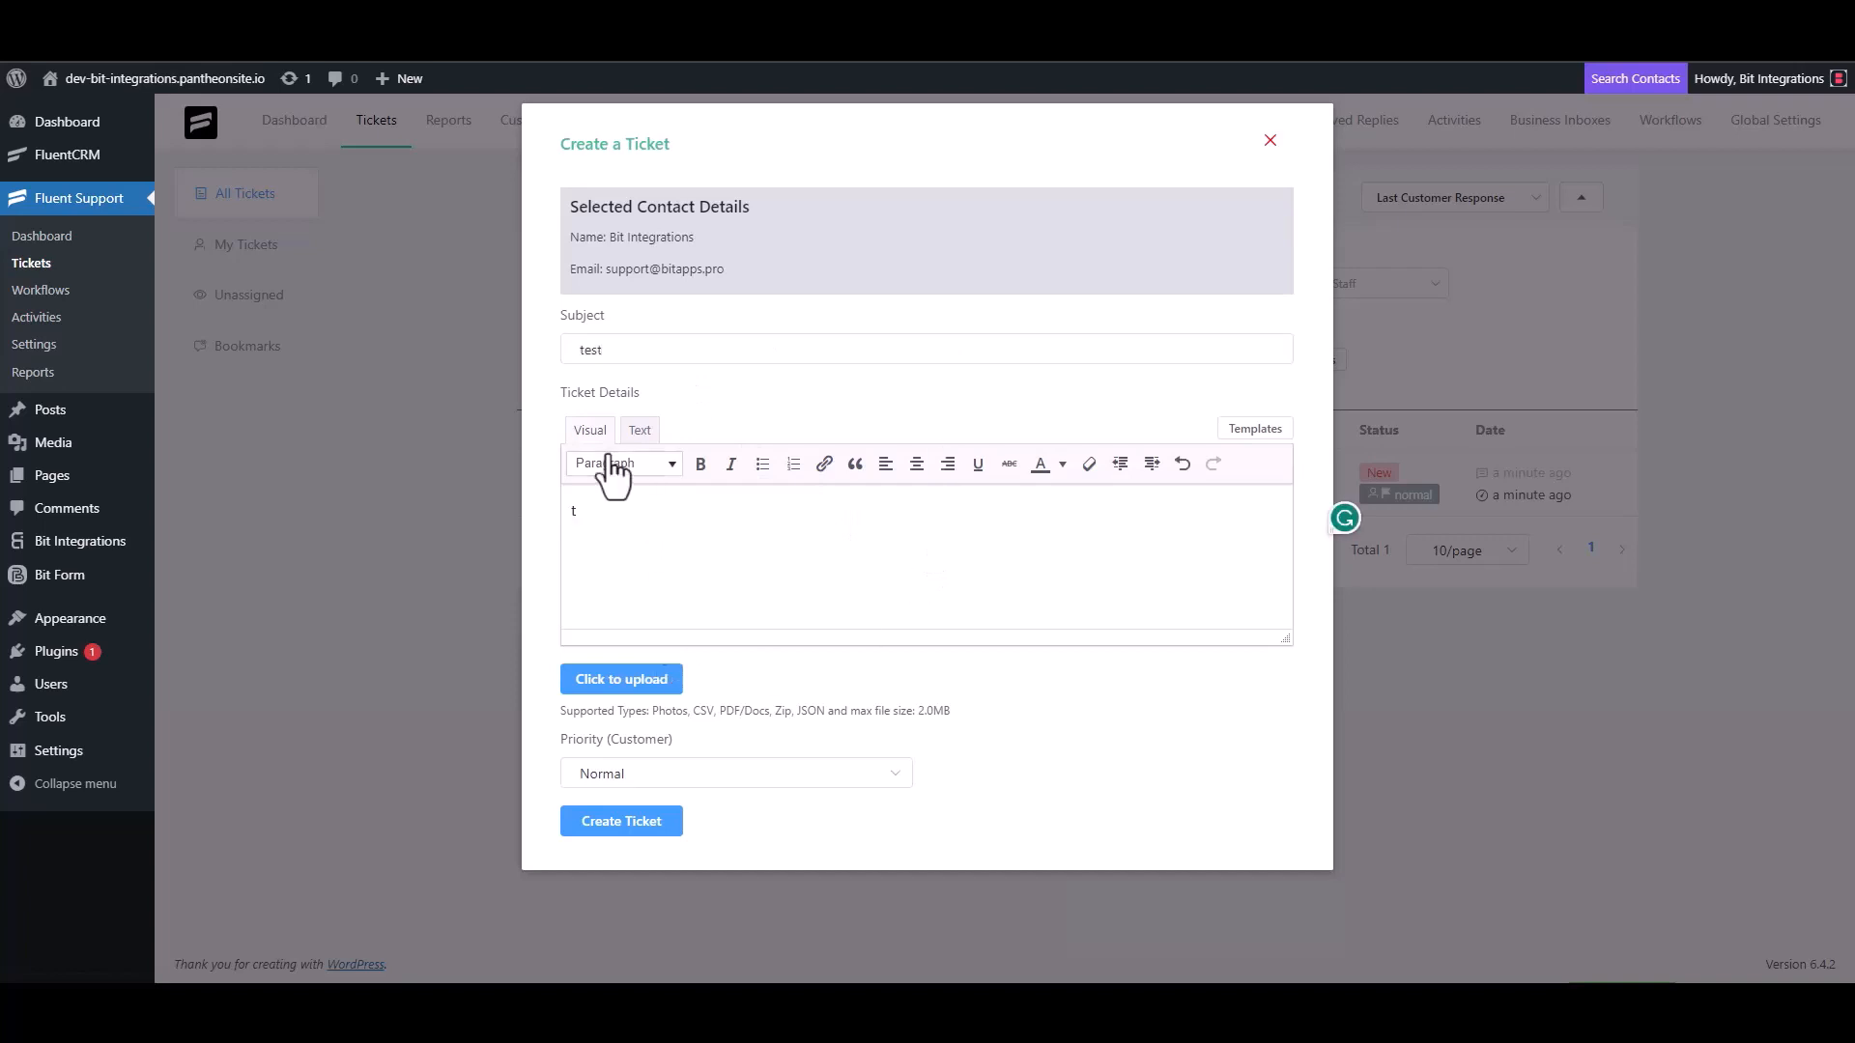
double_click(616, 349)
key(BackSpace)
click(612, 525)
key(BackSpace)
click(696, 348)
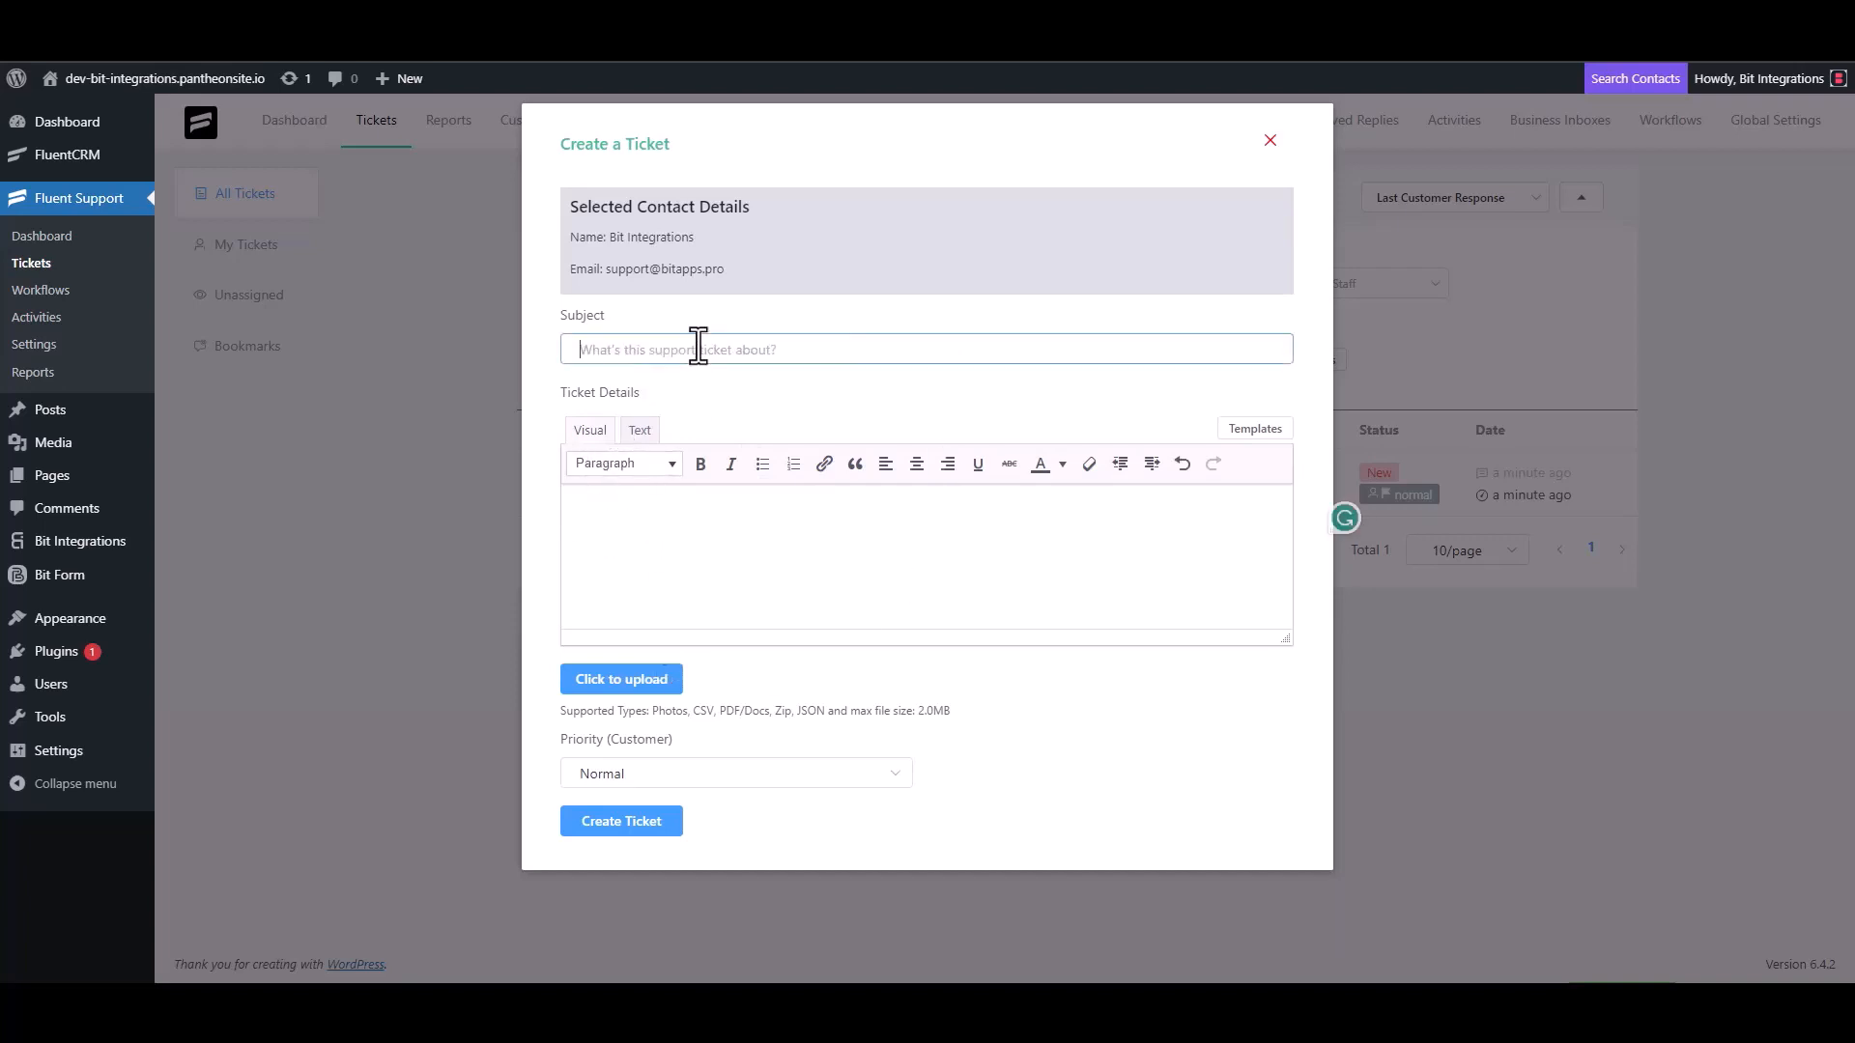
- Enter 'Bit Integrations' as the subject, paste it into the details, and create the ticket
text(Bit Int)
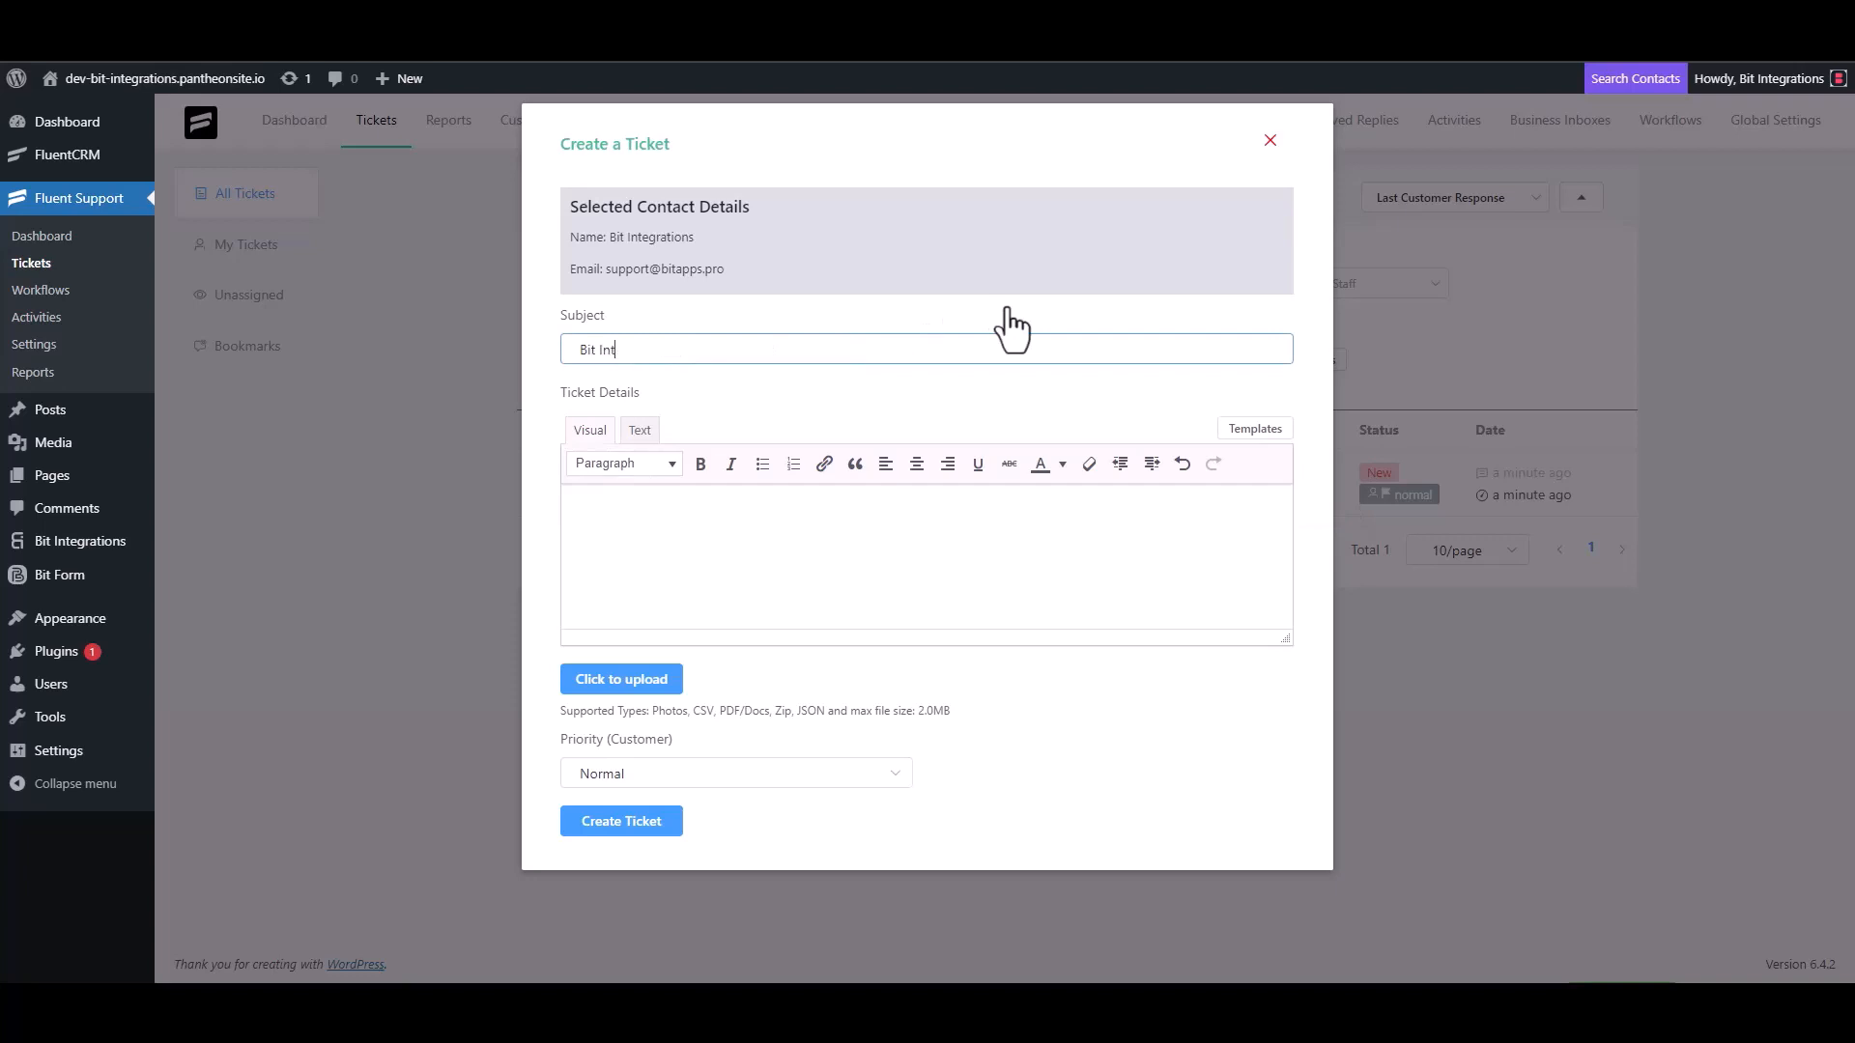
text(egrations)
triple_click(704, 353)
key(ctrl+c)
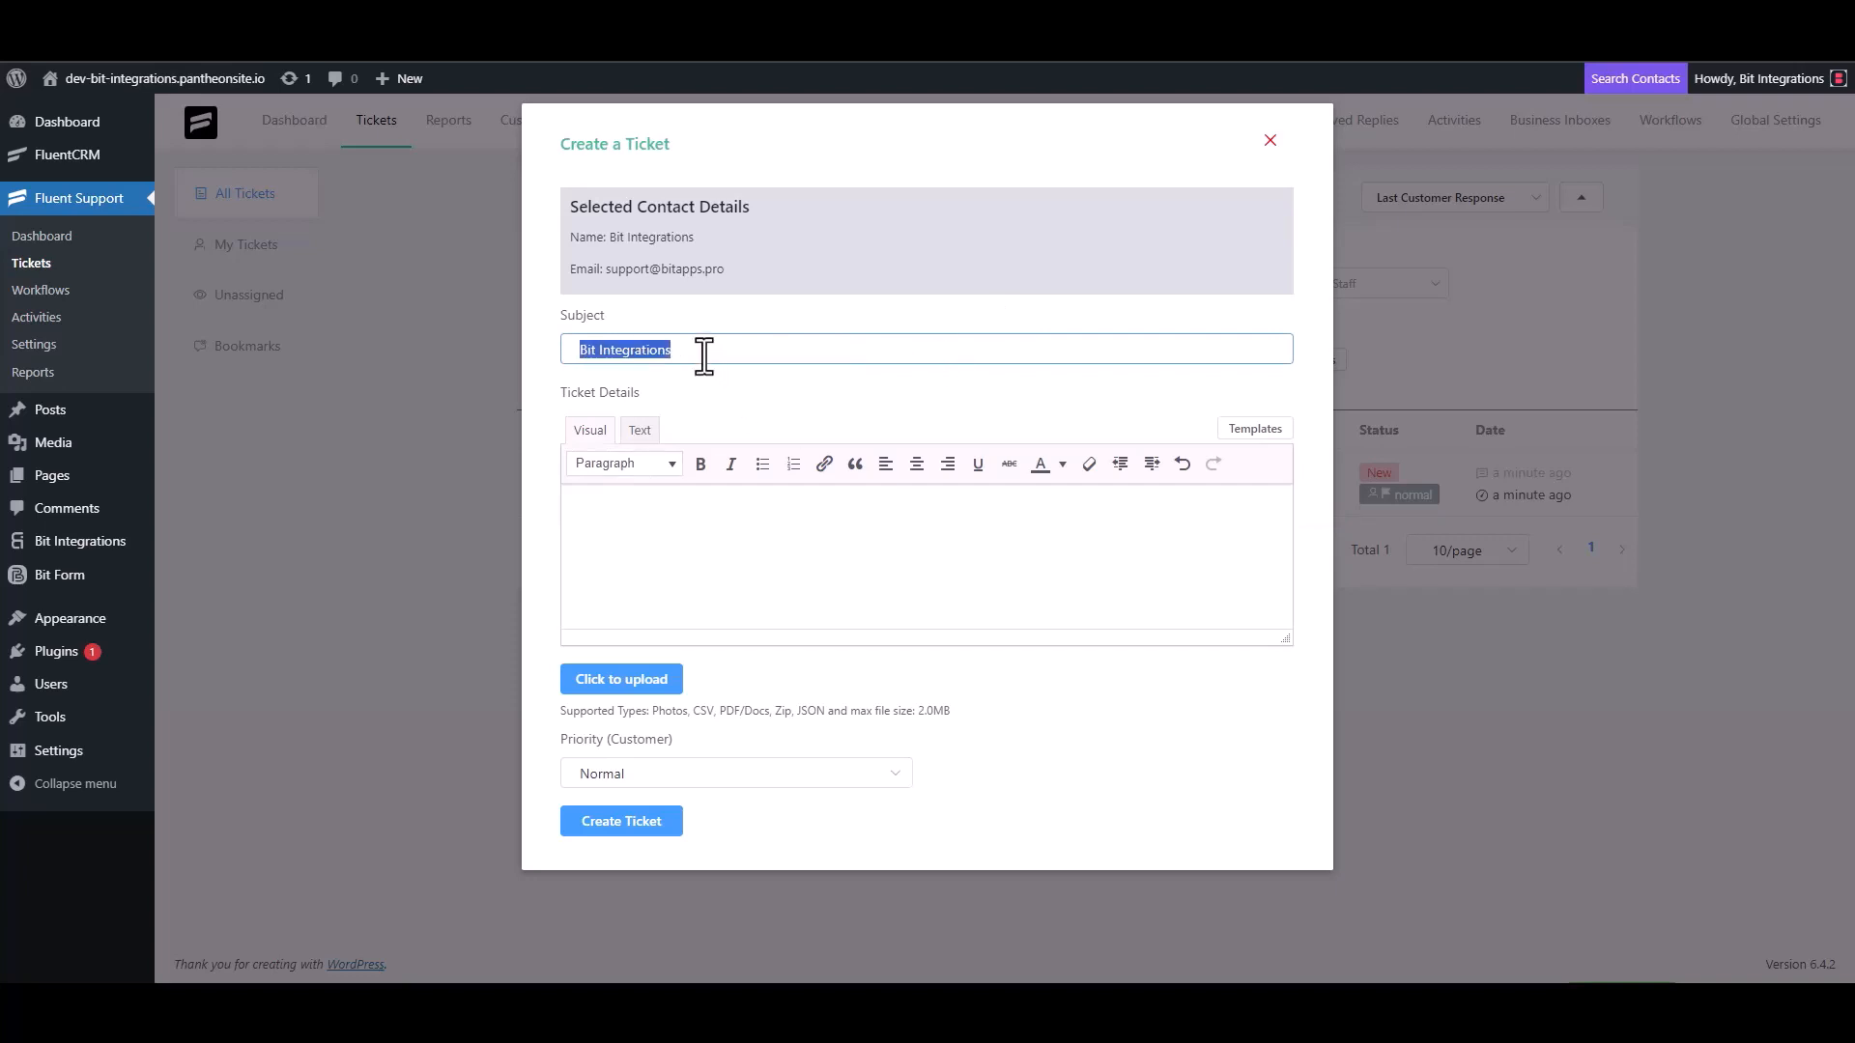
click(670, 515)
key(ctrl+v)
click(667, 819)
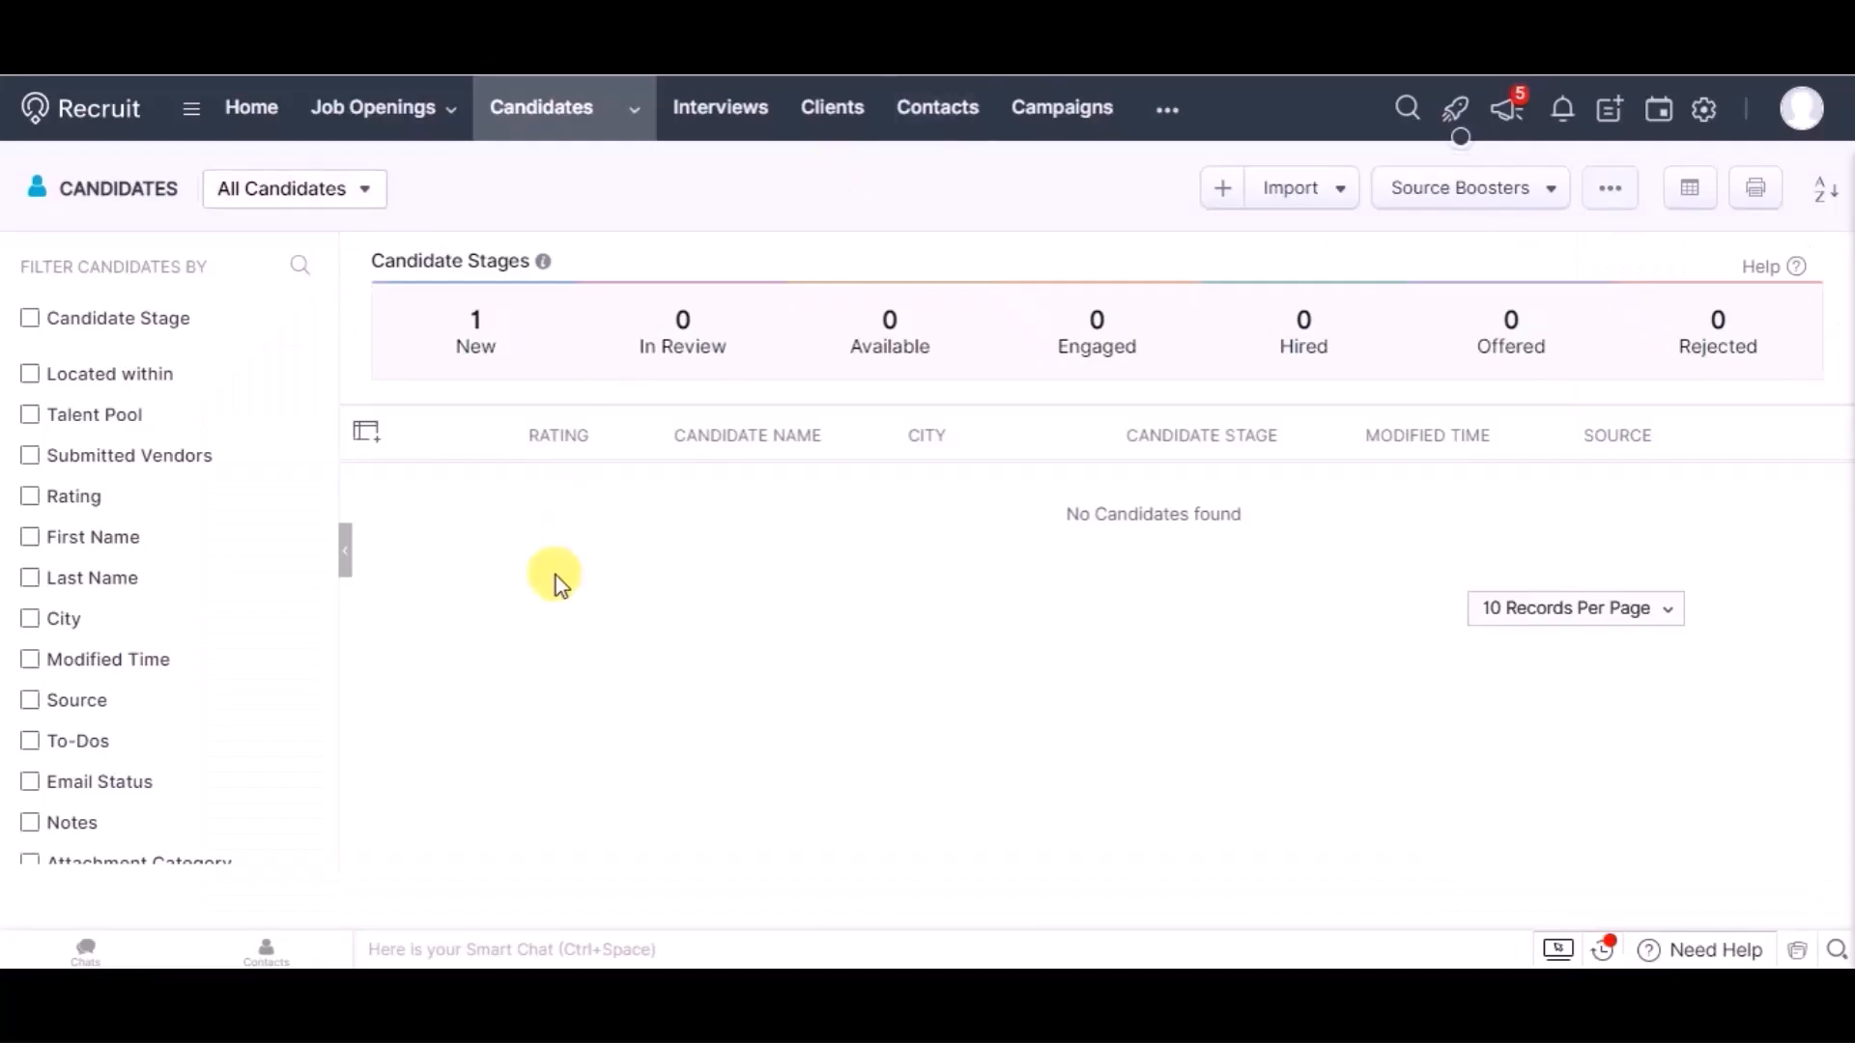
- Reload Zoho Recruit's Candidates list to look for the new Bit Integrations candidate
click(555, 135)
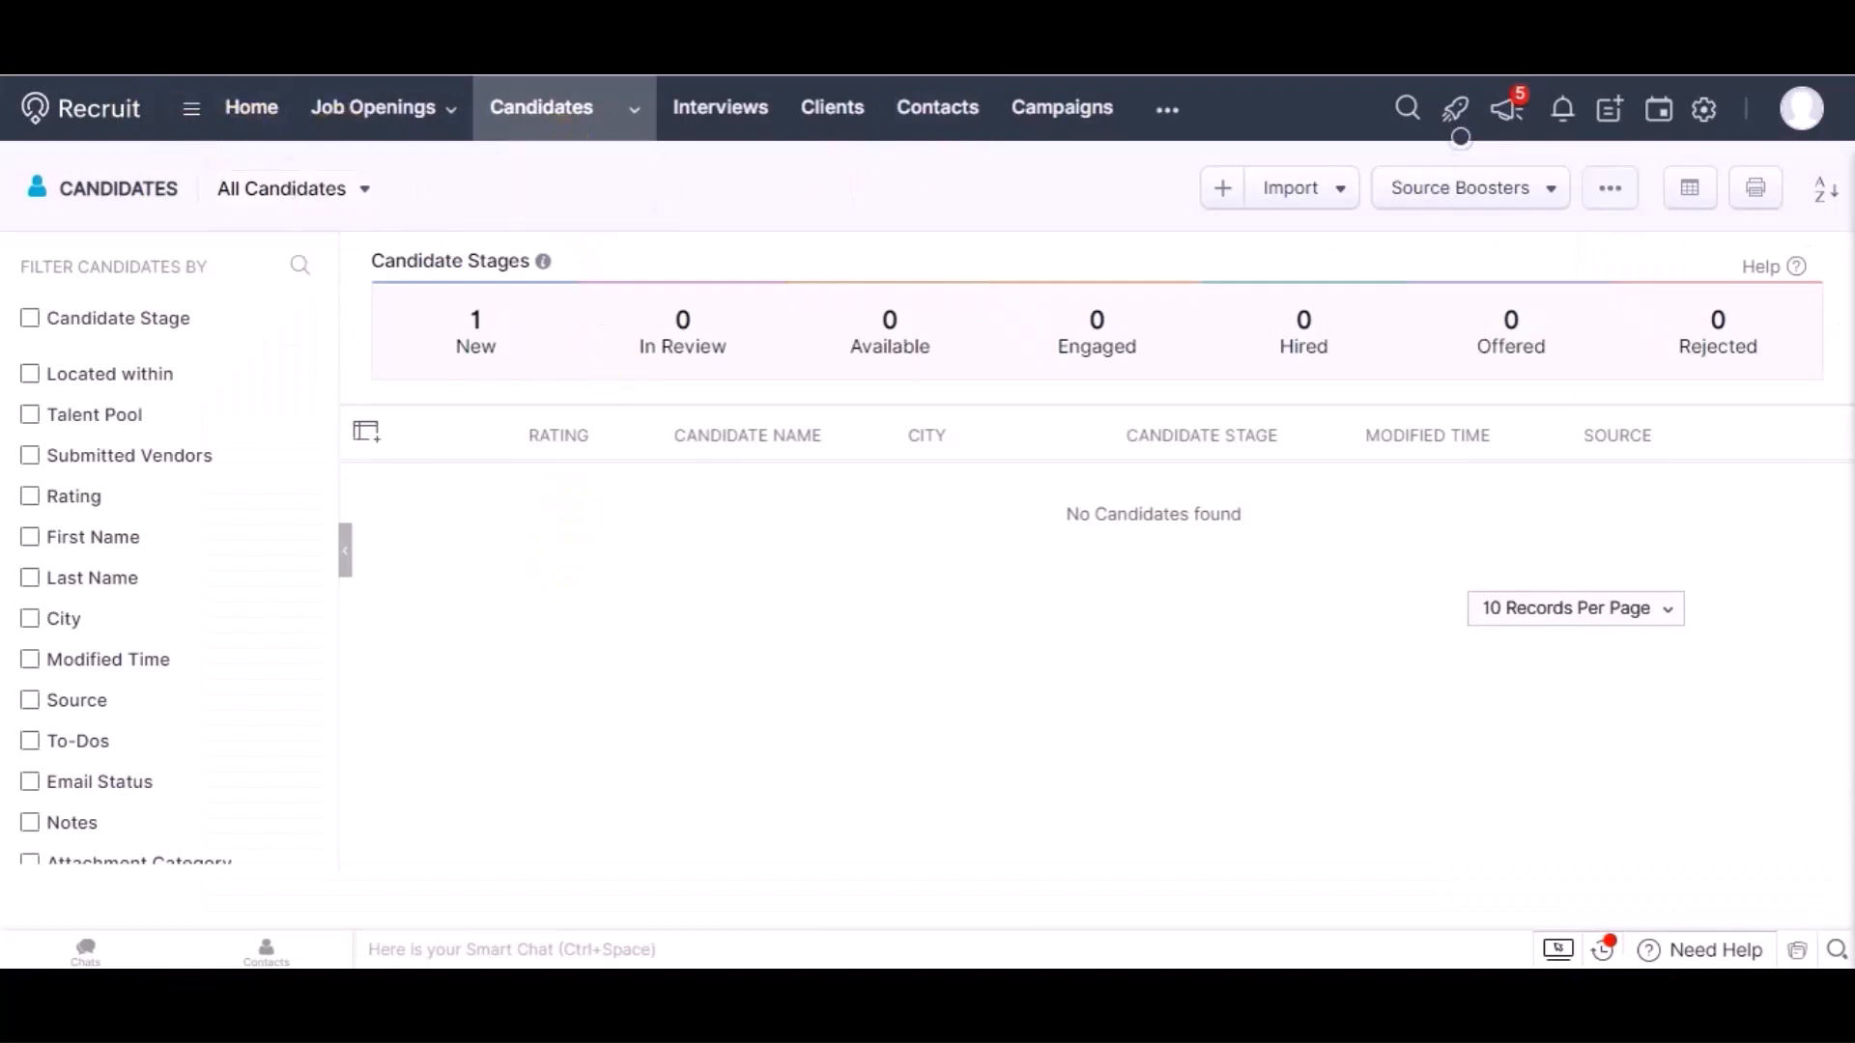